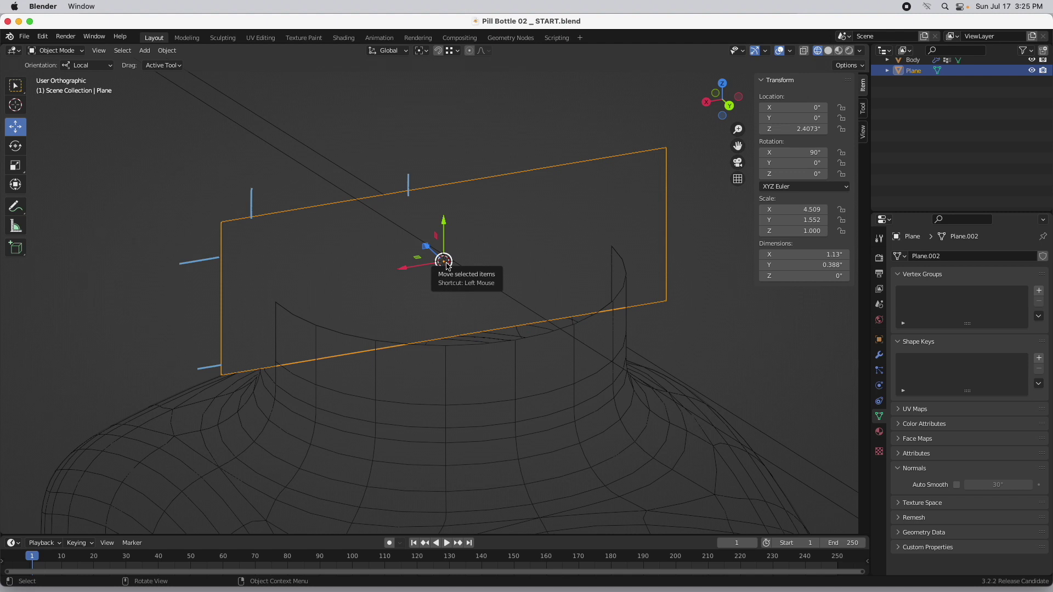
- Add a mesh circle with a 0.5" radius at the 3D cursor above the bottle neck
click(145, 50)
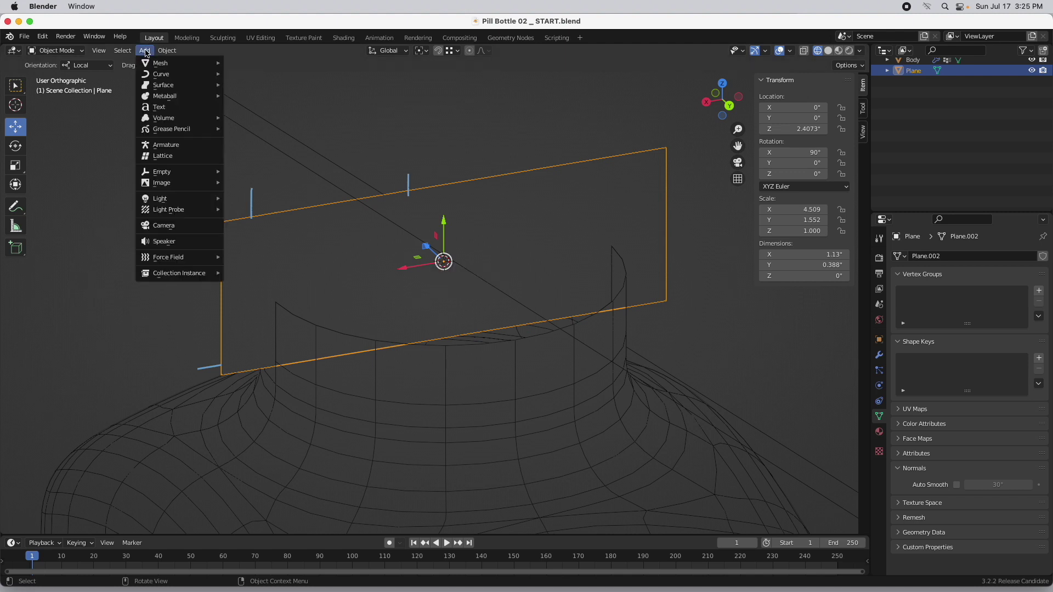
mouse_move(148, 63)
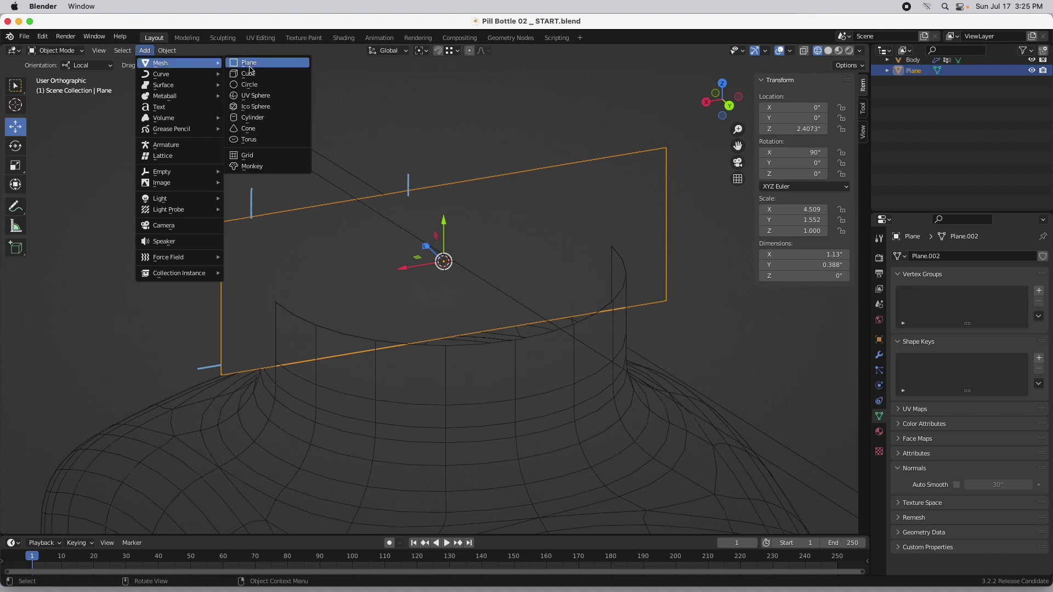
click(253, 85)
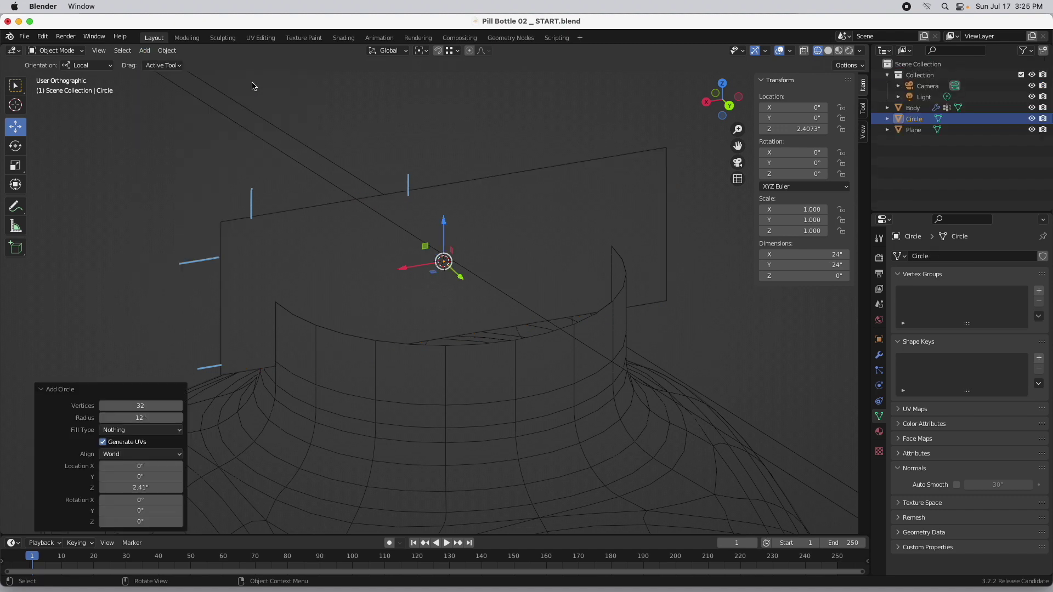
click(157, 418)
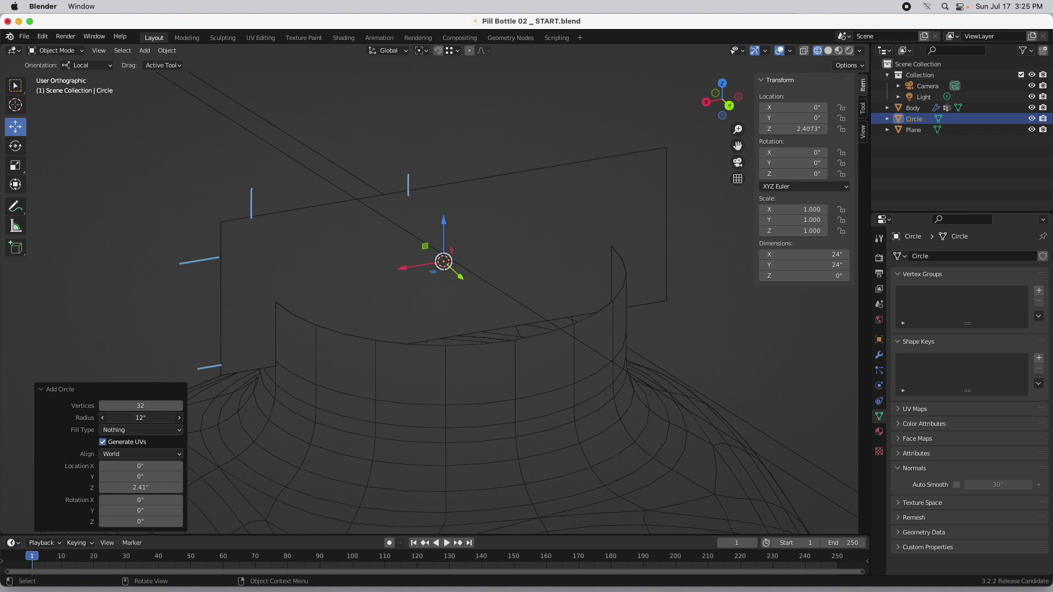
text(.5)
key(Return)
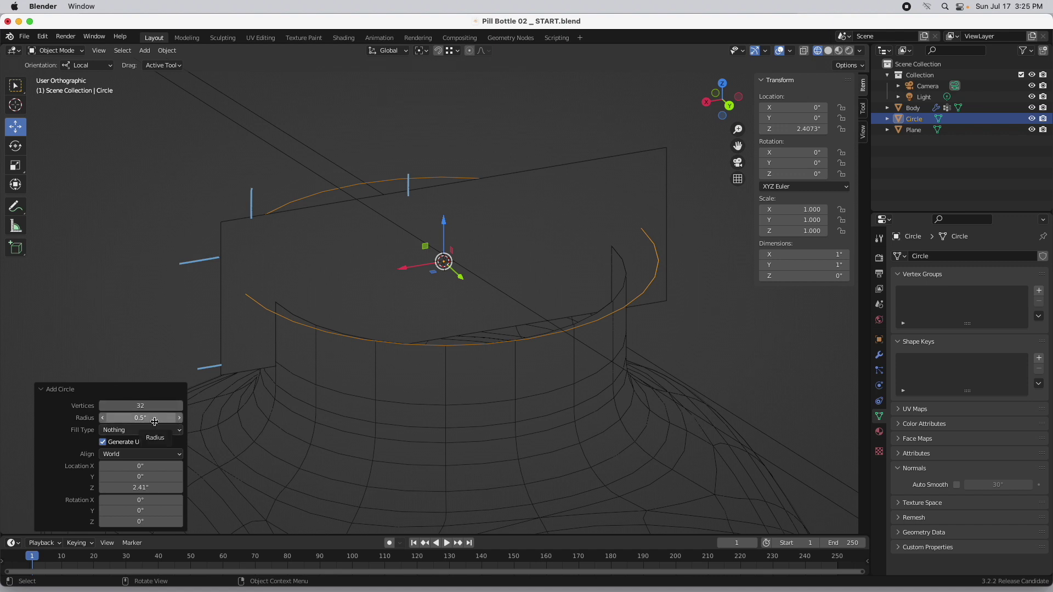
- Set the new circle's X rotation to 90° so it stands upright
click(151, 504)
text(9)
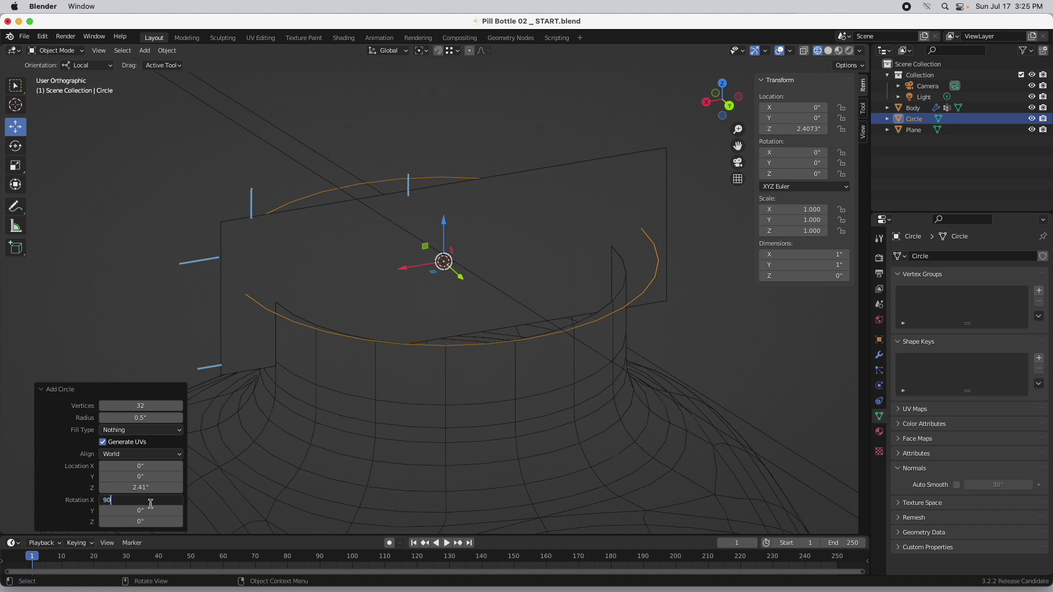
key(Return)
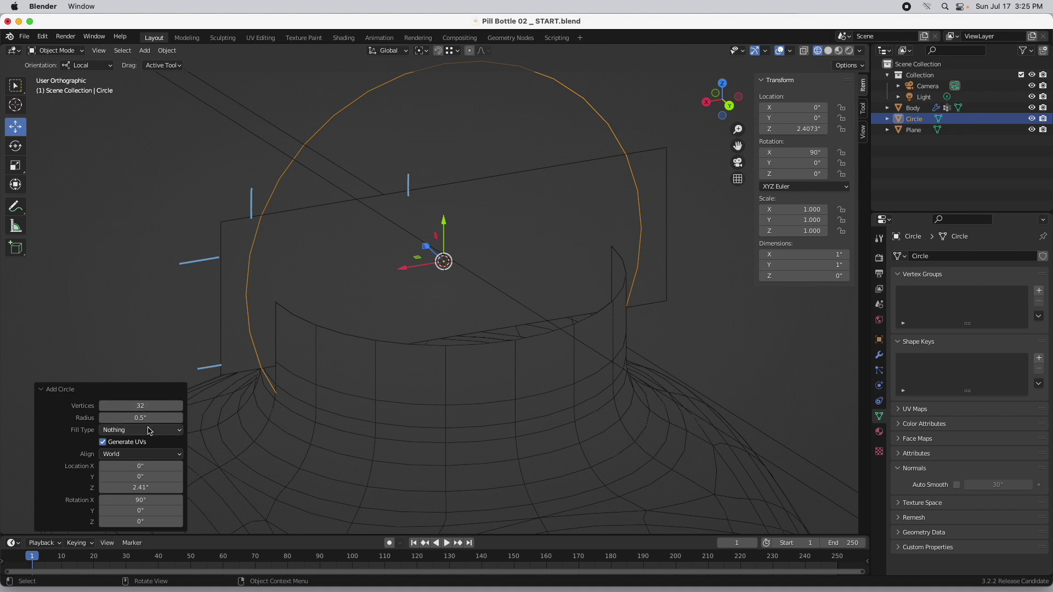
click(41, 389)
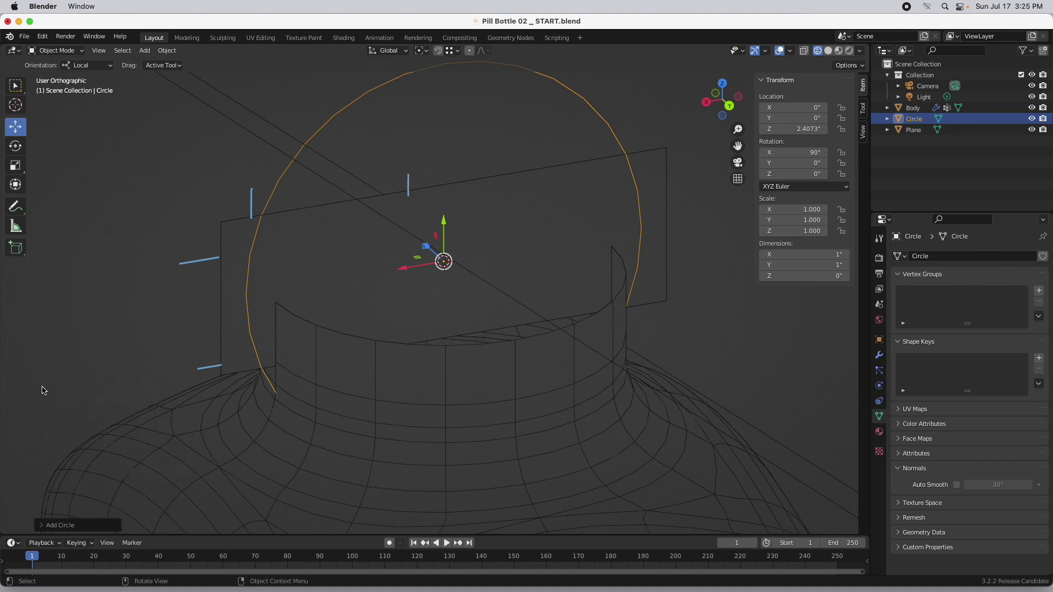
- In back view, scale the circle uniformly to about 1.12 so it nearly matches the reference plane's width
click(730, 106)
shift+scroll(399, 231, up, 5)
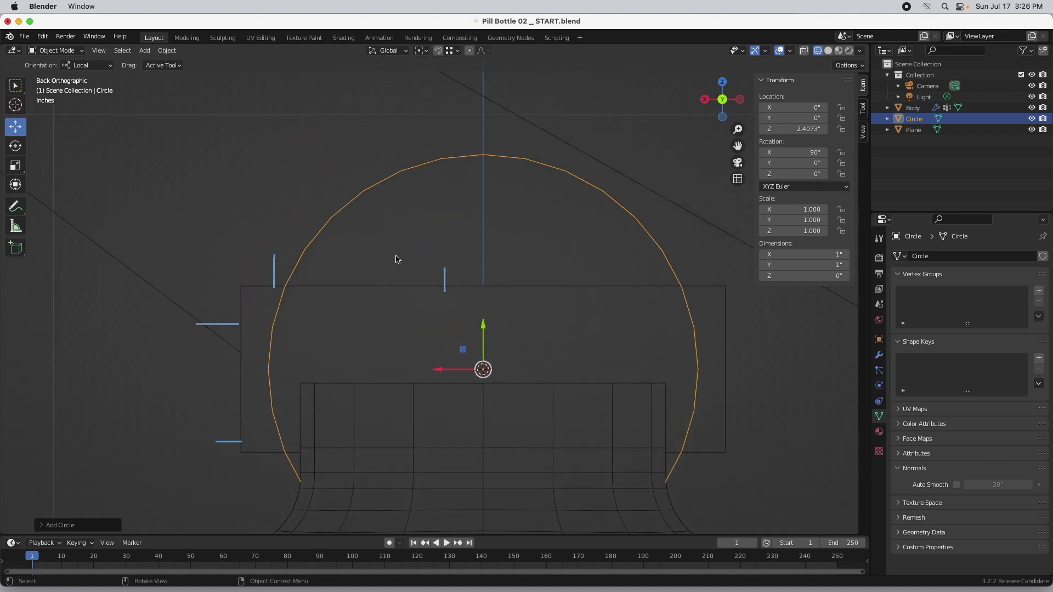
key(s)
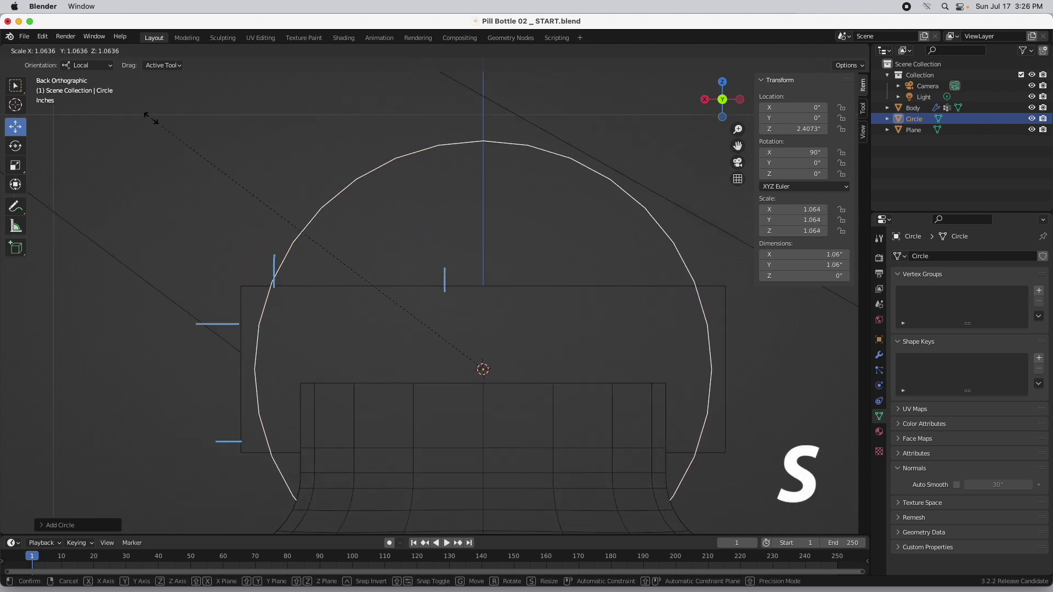
click(142, 98)
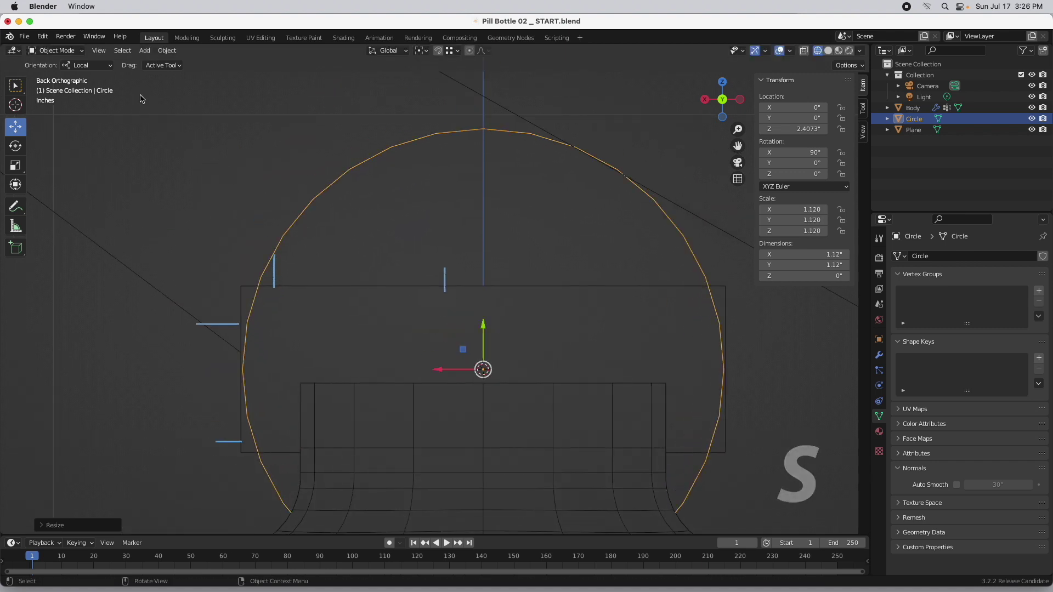
- Fill the circle with a new face made from all its edges in Edit Mode
scroll(245, 391, up, 1)
scroll(244, 390, up, 4)
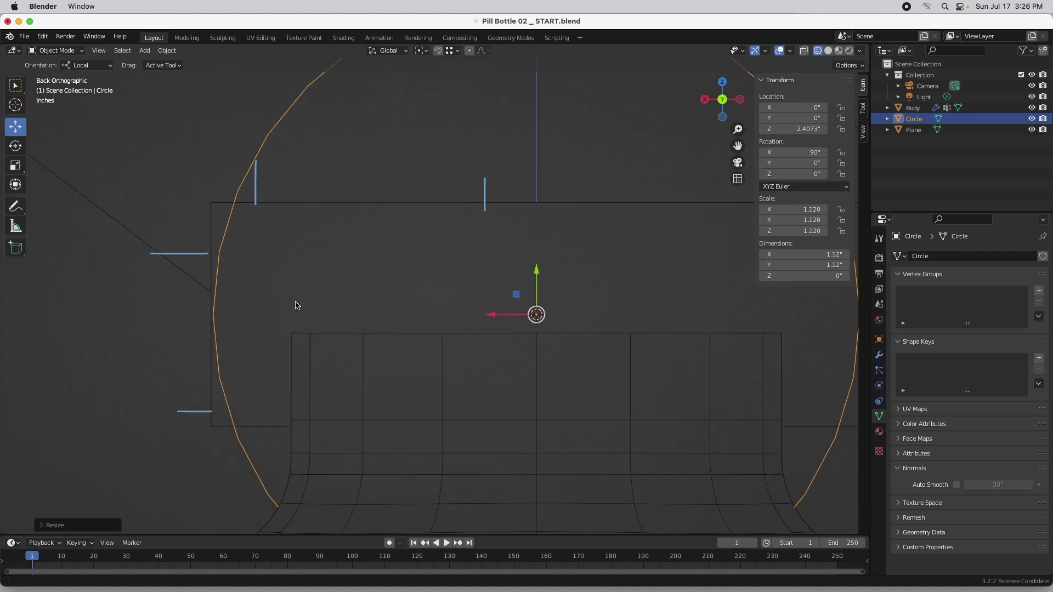
click(148, 211)
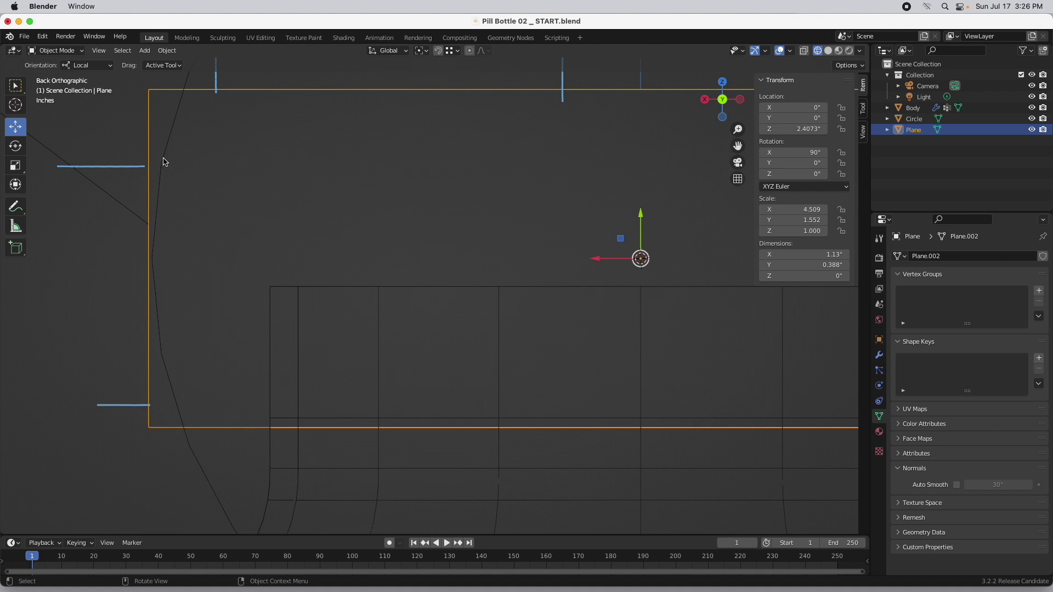
shift+click(187, 87)
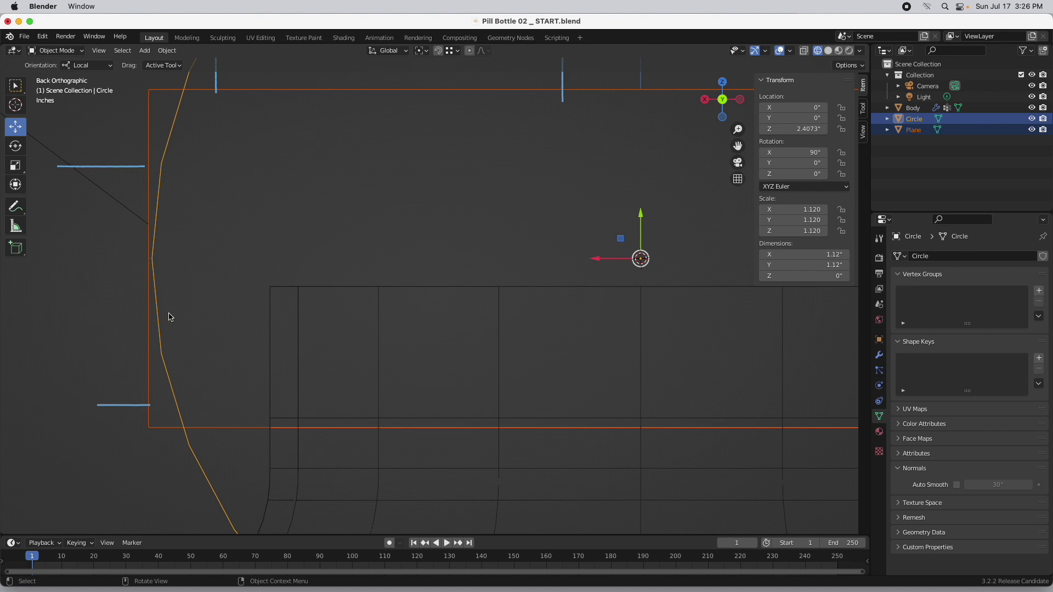
shift+click(165, 354)
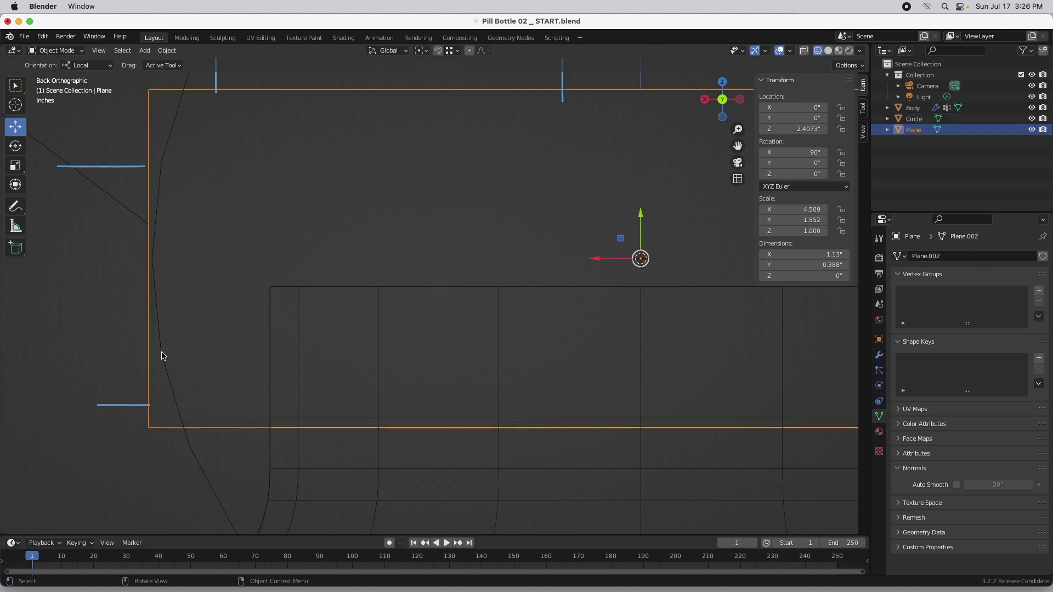
click(189, 451)
key(Tab)
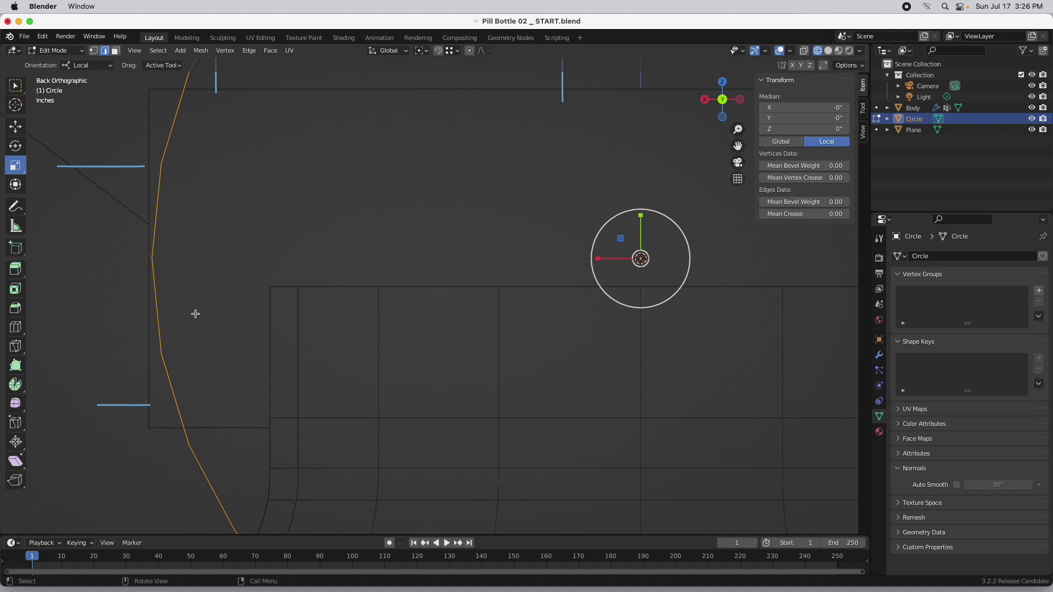
right_click(238, 107)
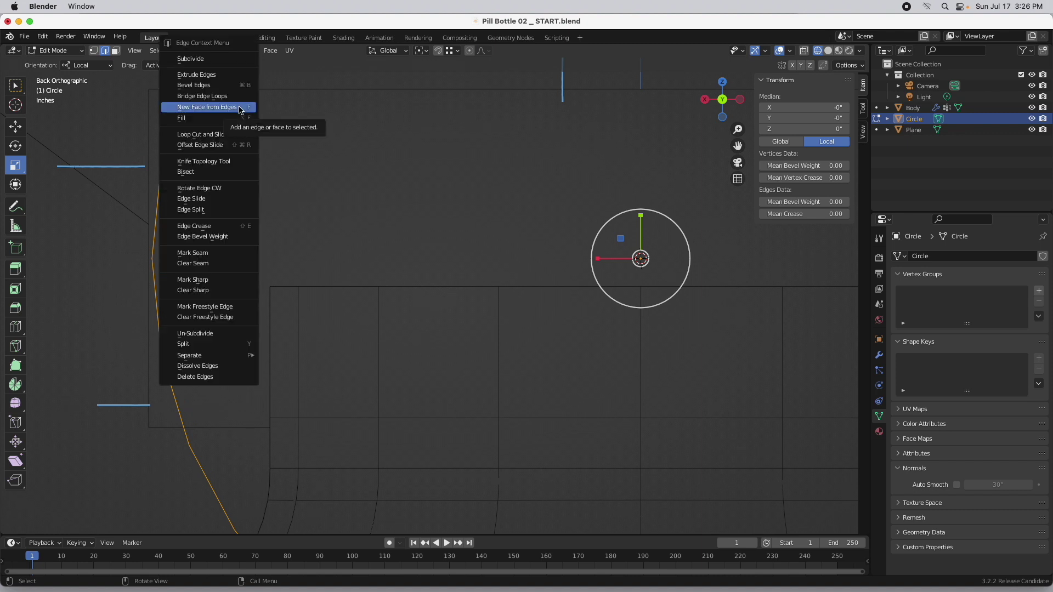
click(240, 108)
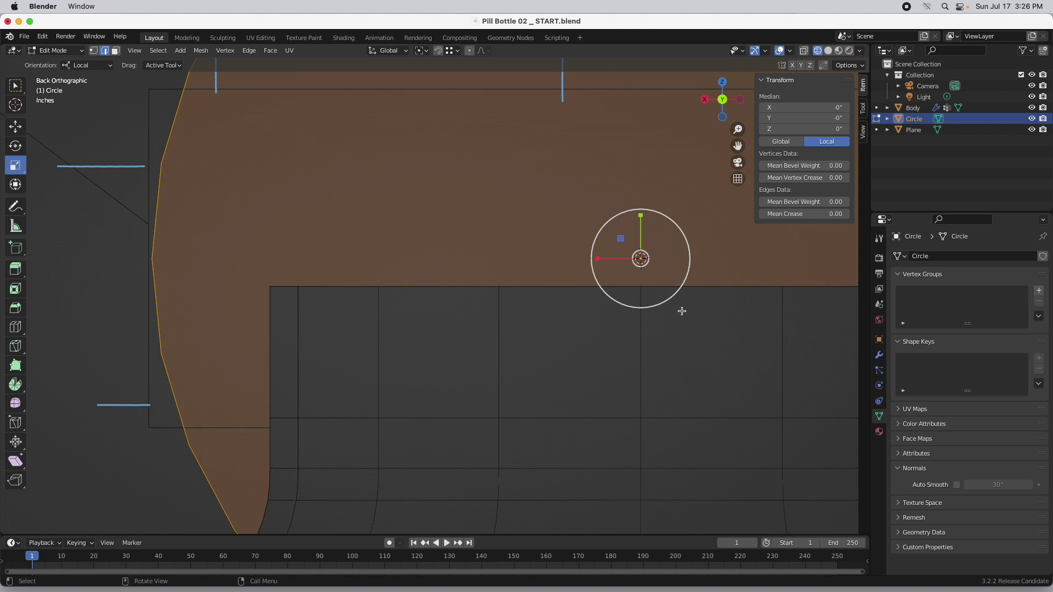
- Add a Subdivision Surface modifier to the circle
click(880, 355)
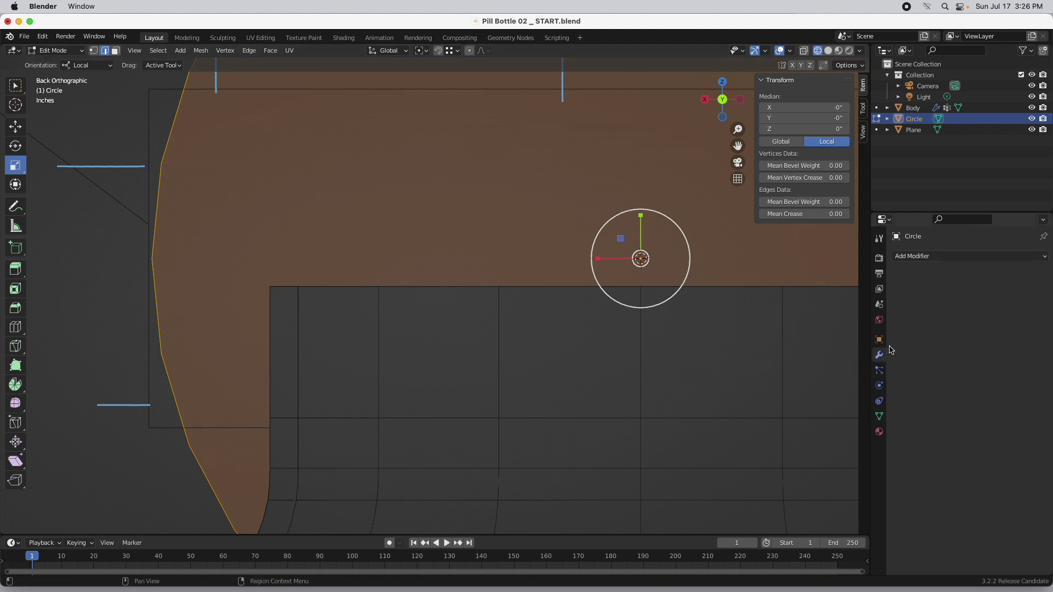
click(930, 256)
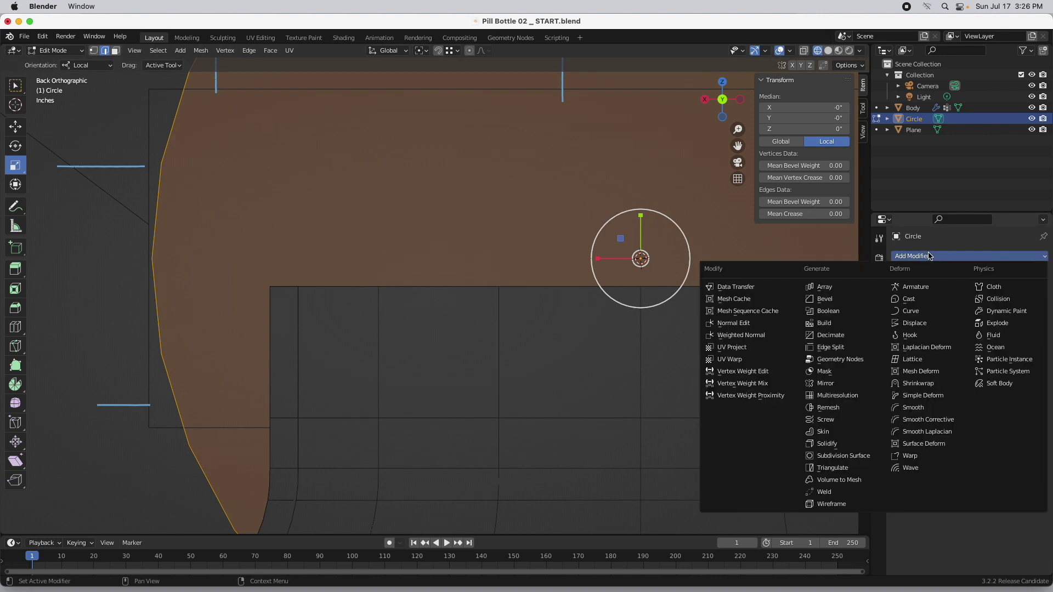
click(845, 455)
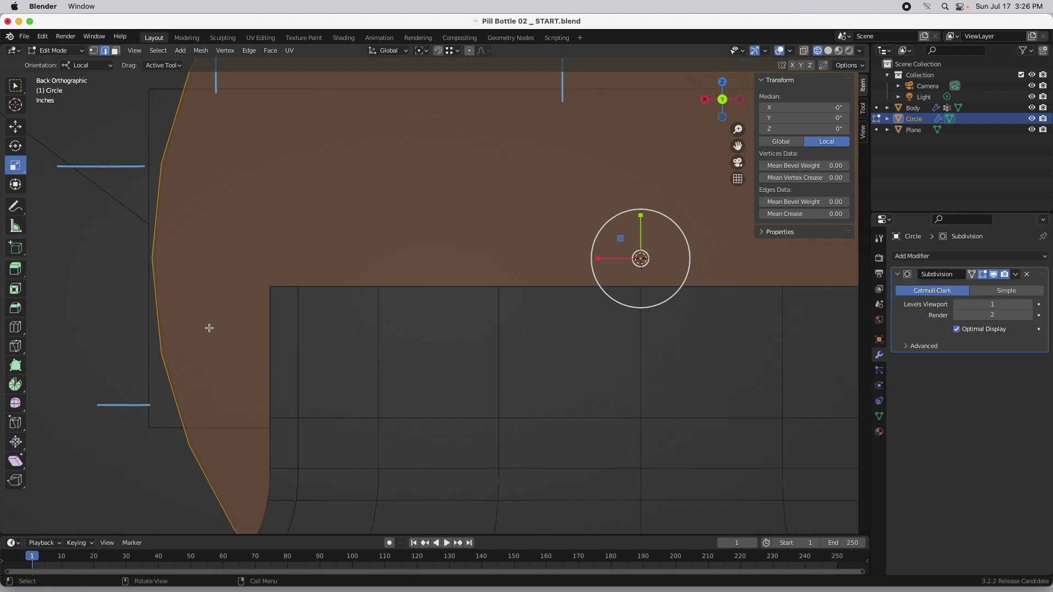
- In vertex select mode, scale the circle's mesh by about 1.012 so its smoothed edge meets the reference plane's side
click(94, 50)
scroll(177, 230, left, 10)
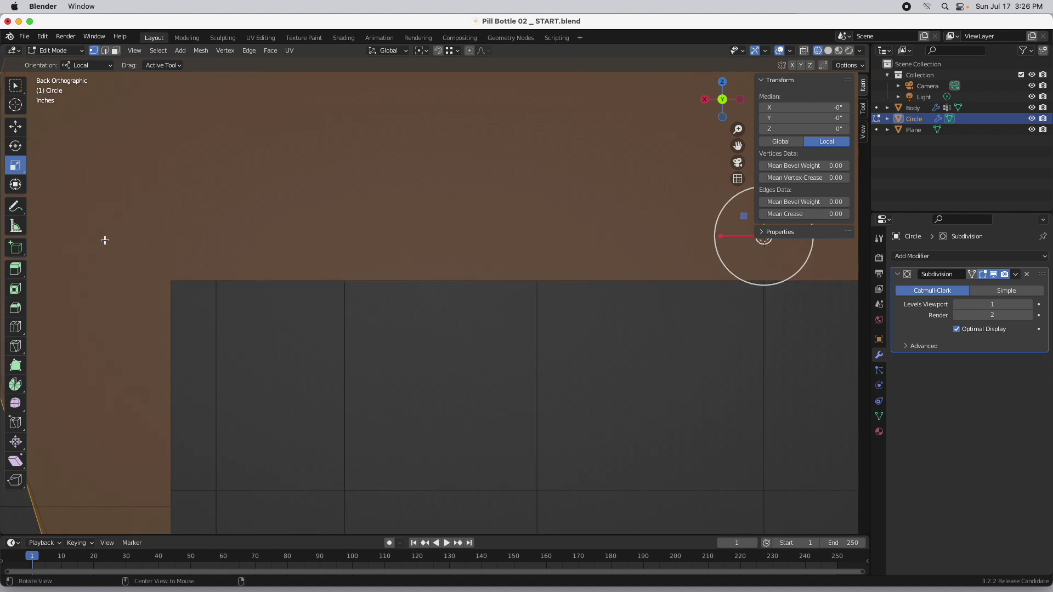
scroll(184, 304, up, 3)
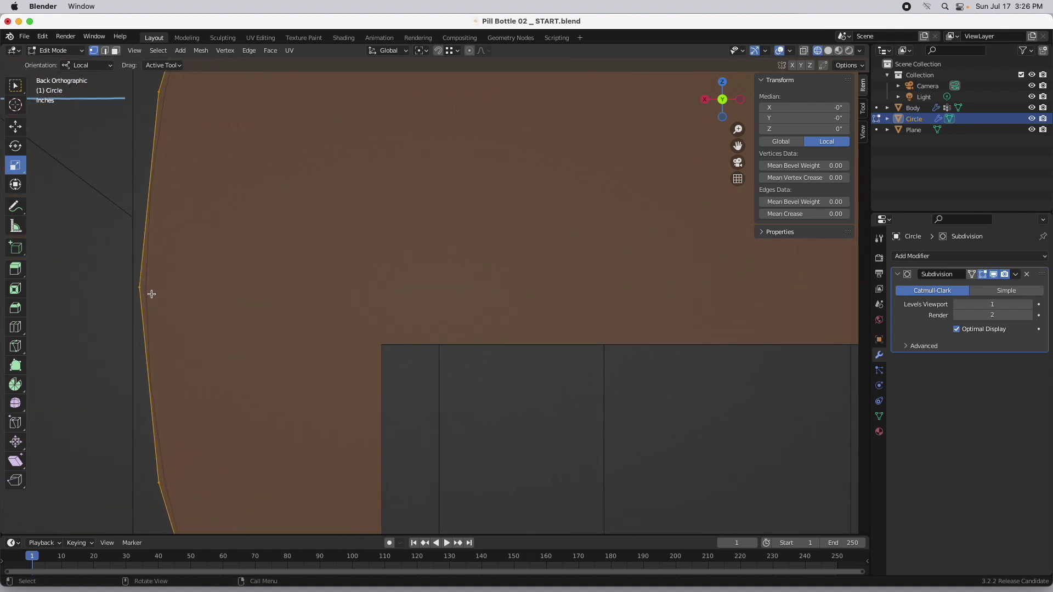
key(s)
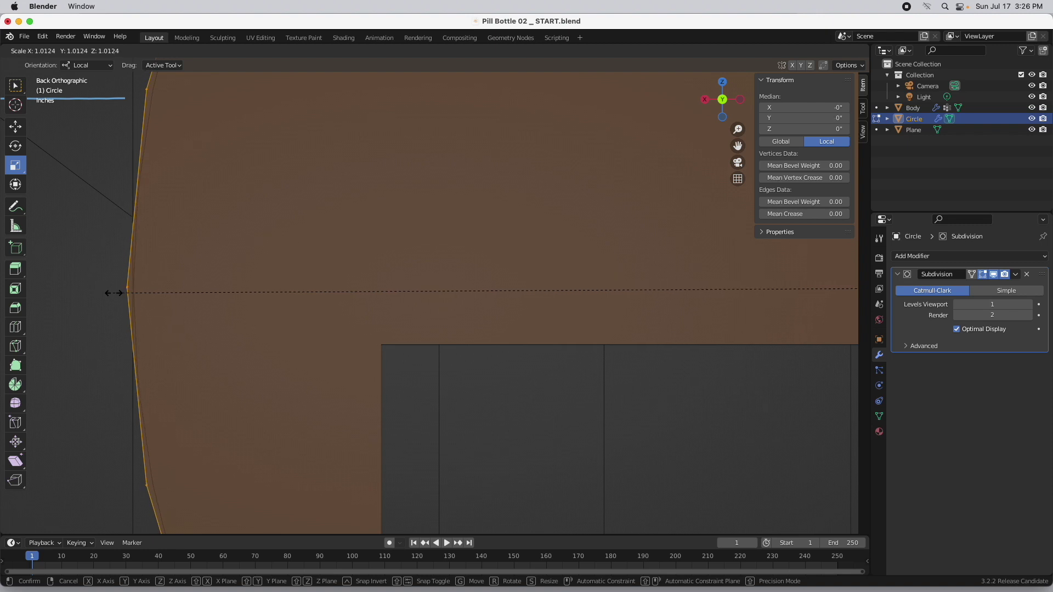
click(112, 293)
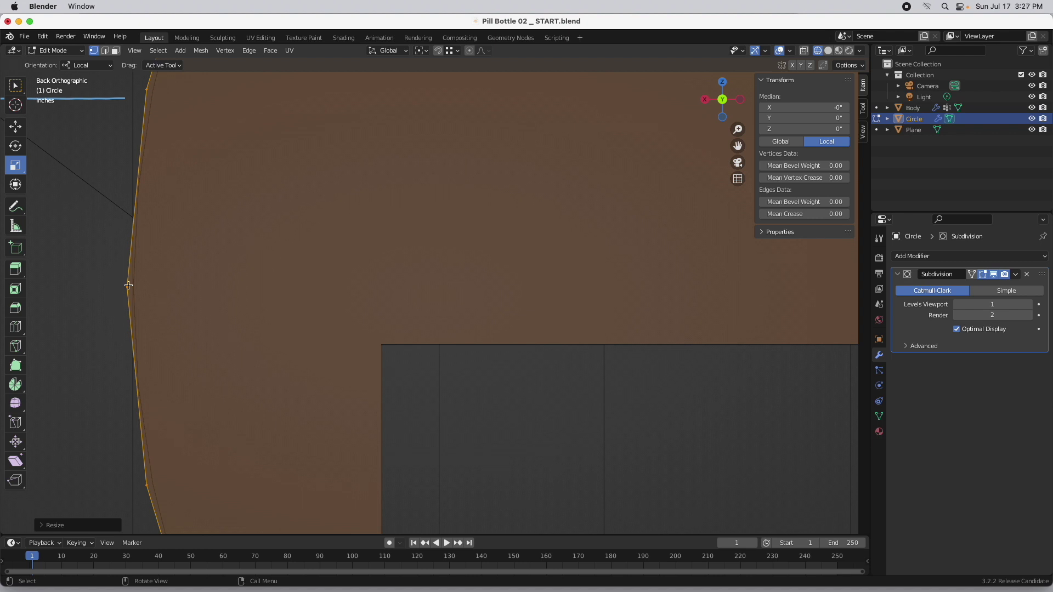
- Rotate the circle's mesh exactly 90° about the global X axis so it lies flat over the bottle neck
scroll(287, 249, down, 4)
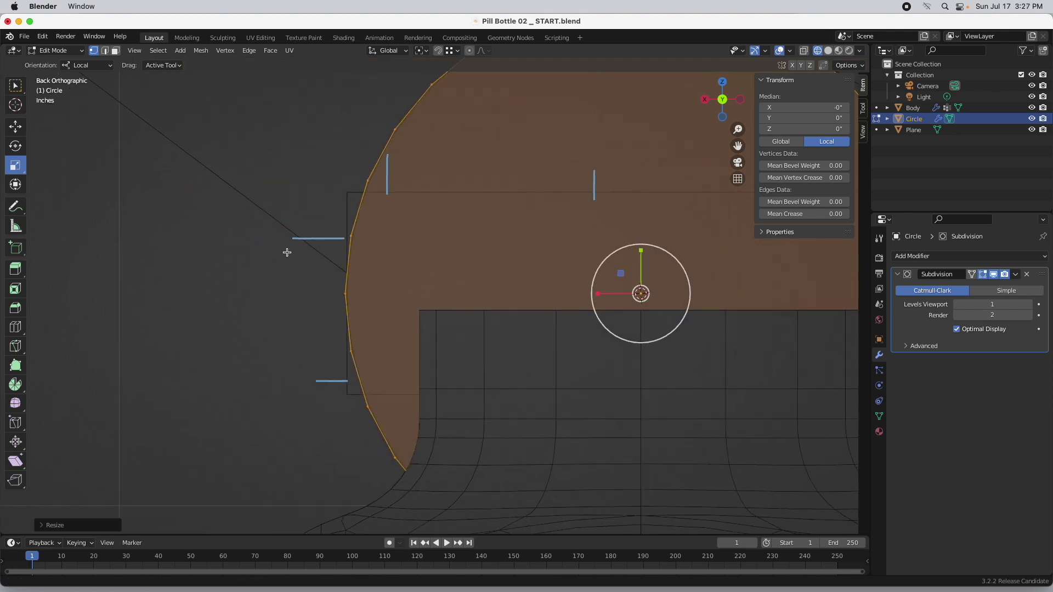
shift+middle_drag(431, 286, 35, 143)
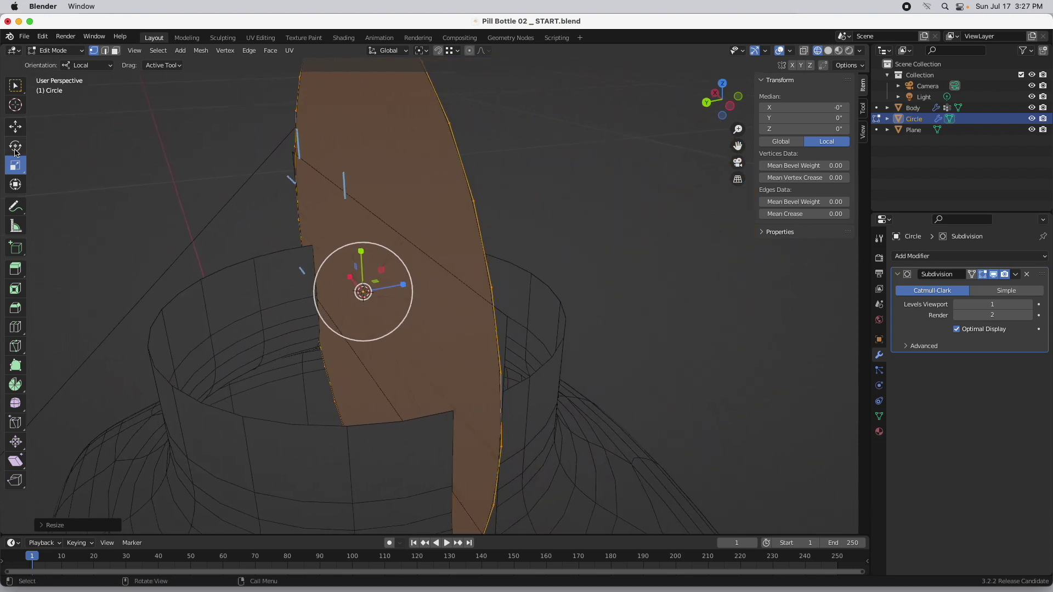
click(16, 146)
drag(341, 263, 303, 272)
click(65, 525)
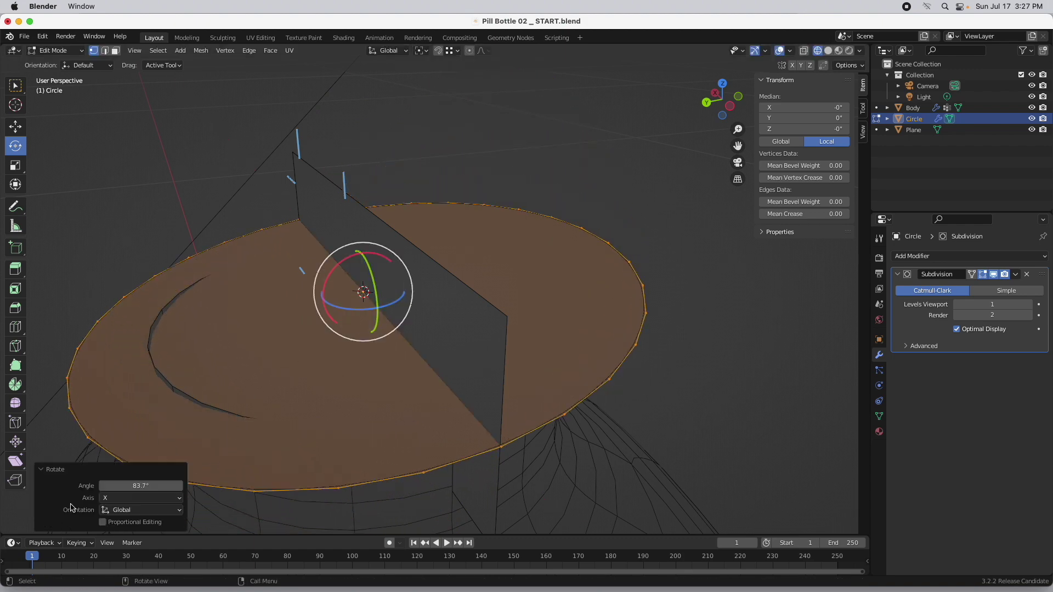
click(142, 486)
text(90)
key(Return)
- Extrude the disc's face upward along its normals by about 0.17"
middle_drag(321, 382, 402, 320)
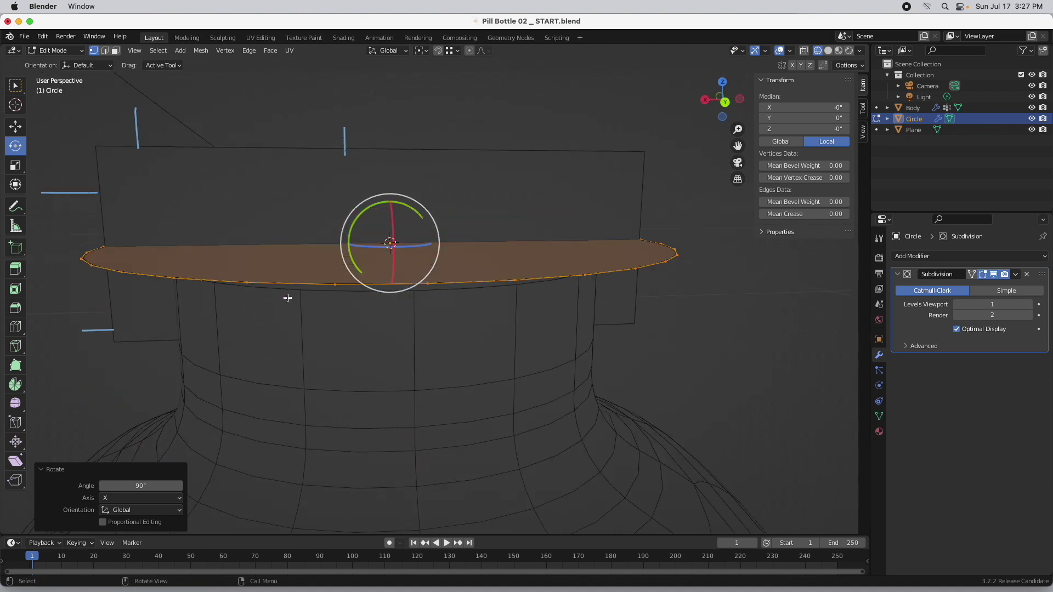
click(115, 51)
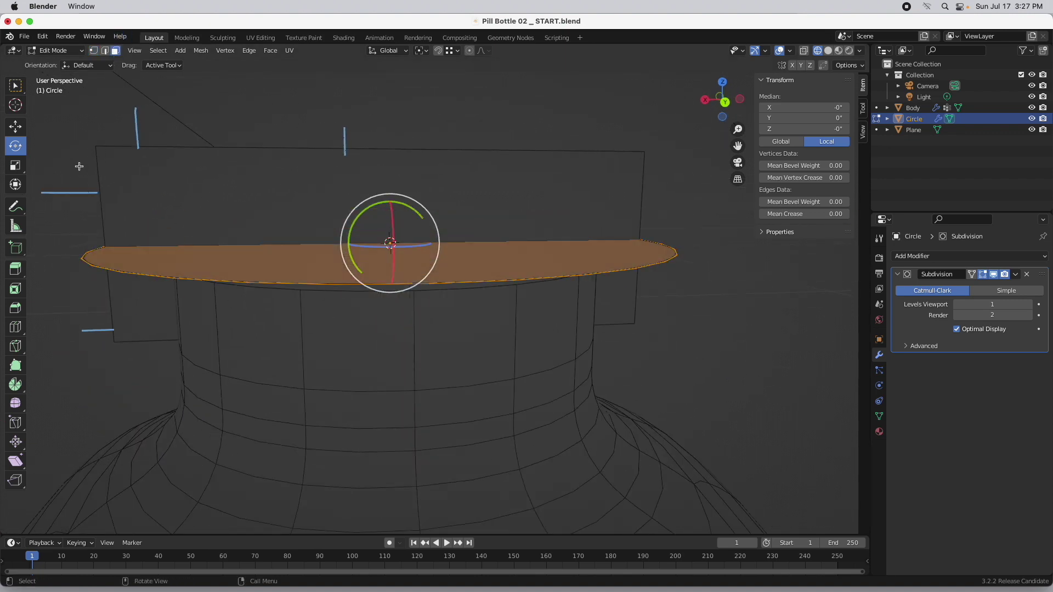
drag(15, 268, 57, 274)
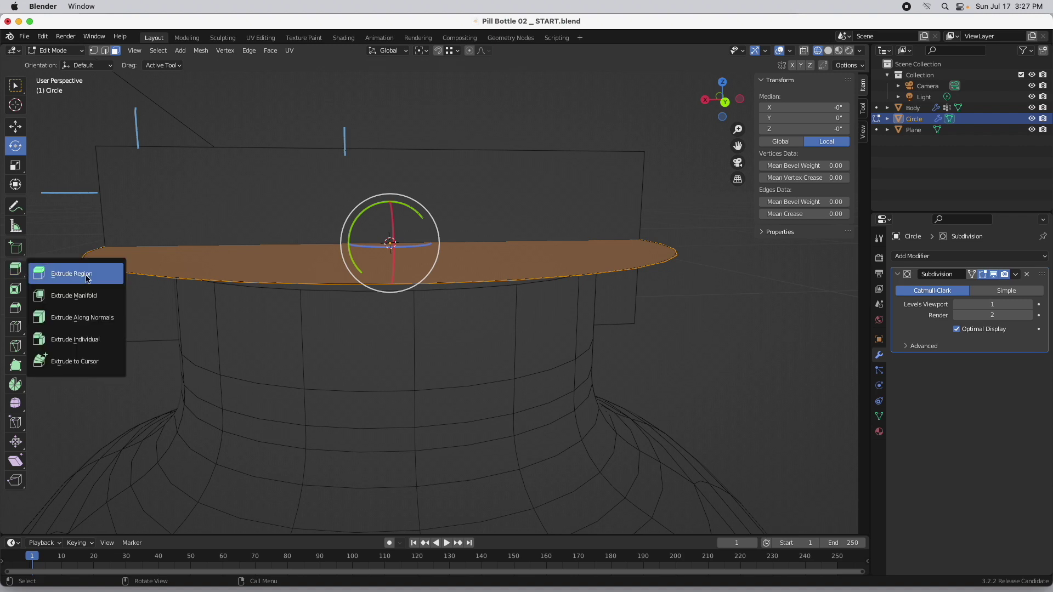
click(101, 324)
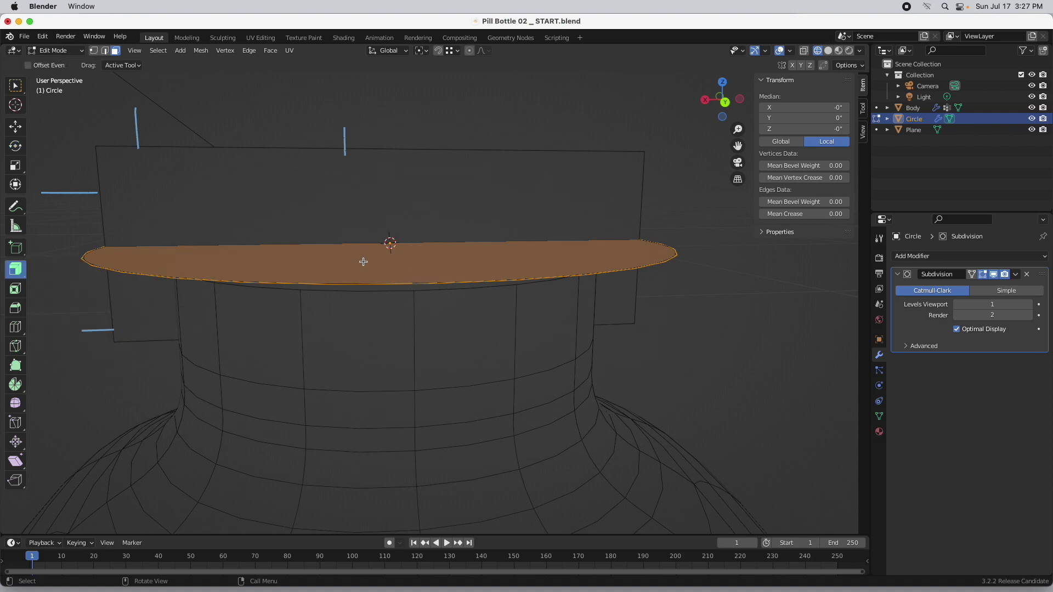
middle_drag(388, 236, 336, 108)
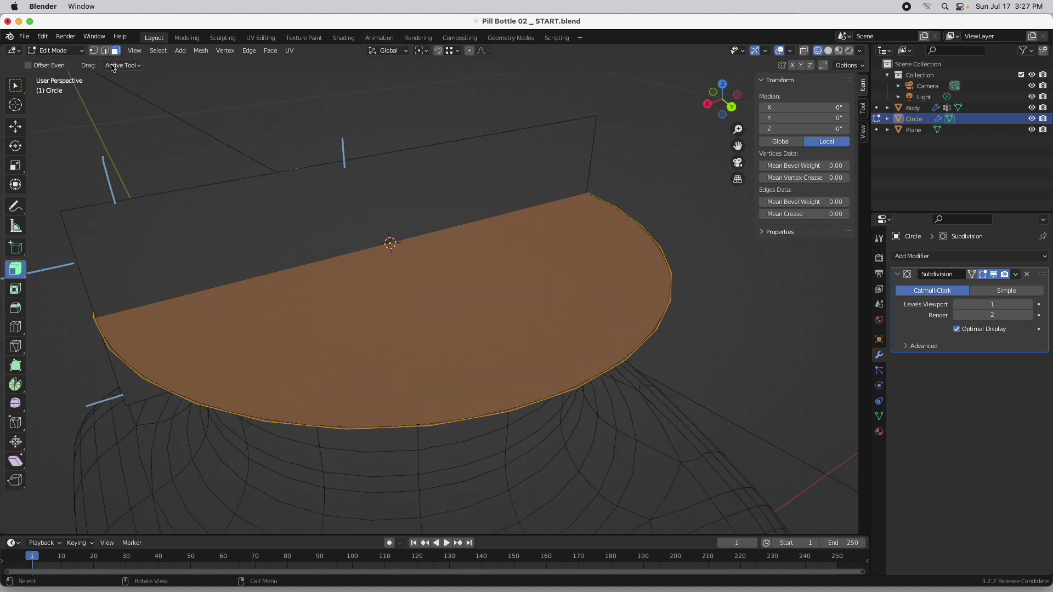
drag(169, 312, 214, 348)
middle_drag(294, 271, 284, 279)
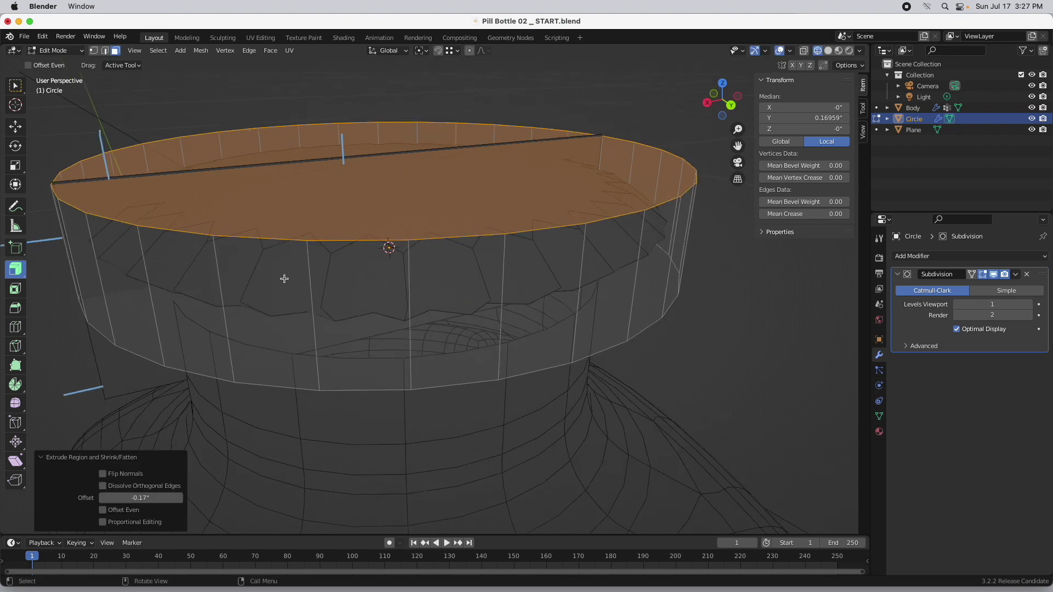
- Remove the circle's Subdivision modifier and move the cap's bottom down along its local Y axis over the bottle neck
click(1027, 274)
mouse_move(332, 298)
middle_down()
mouse_move(323, 310)
mouse_move(322, 283)
middle_up()
click(15, 126)
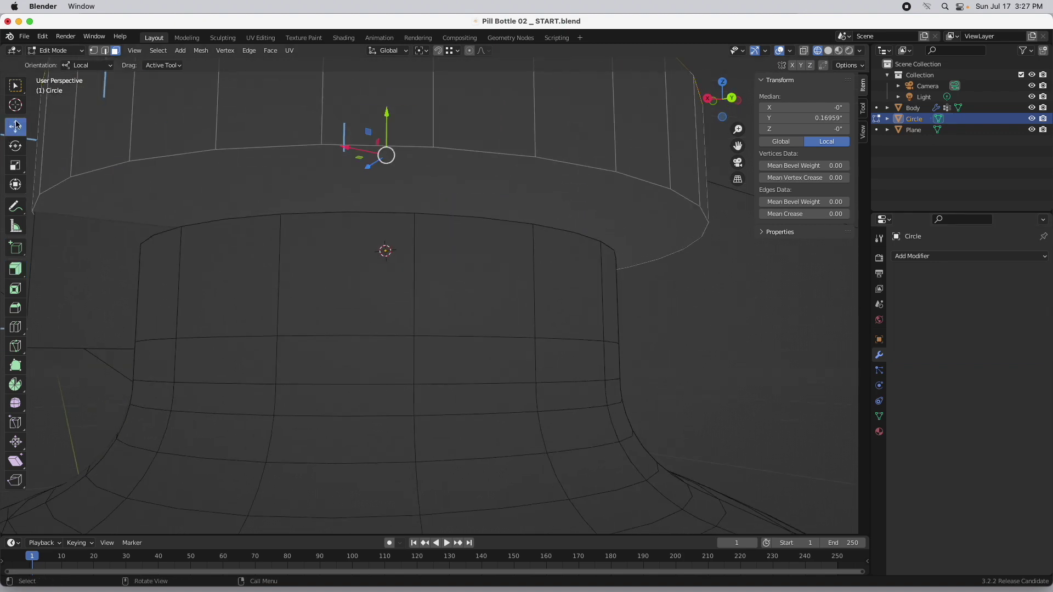
alt+click(199, 186)
drag(388, 201, 400, 311)
- Raise the cap's top face by about 0.004" along its local Y axis
middle_drag(322, 228, 289, 246)
click(384, 246)
drag(461, 176, 464, 174)
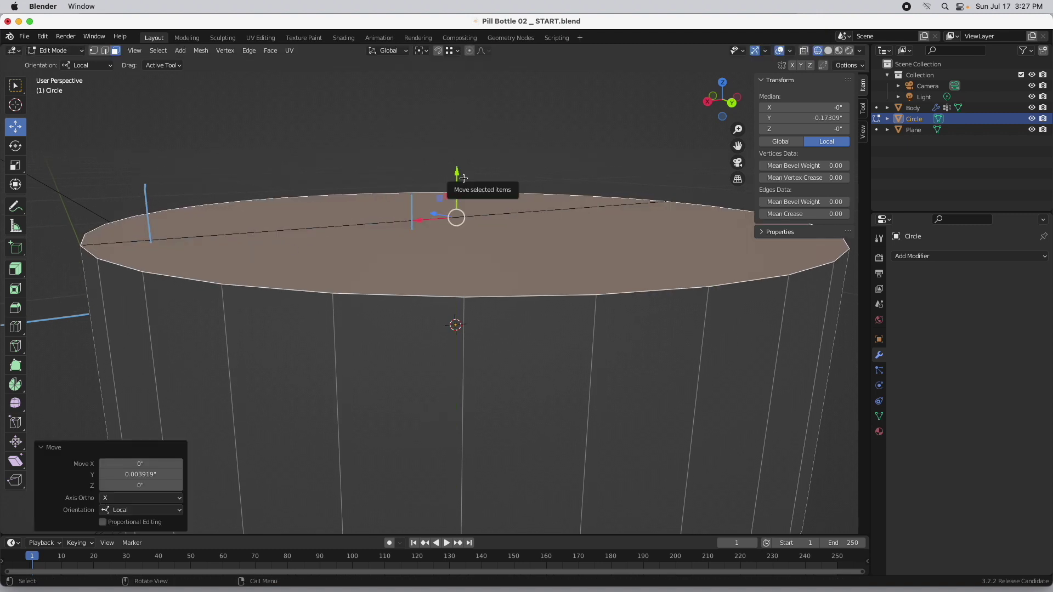
- In Object Mode, hide the reference plane in the viewport and disable it in renders
key(Tab)
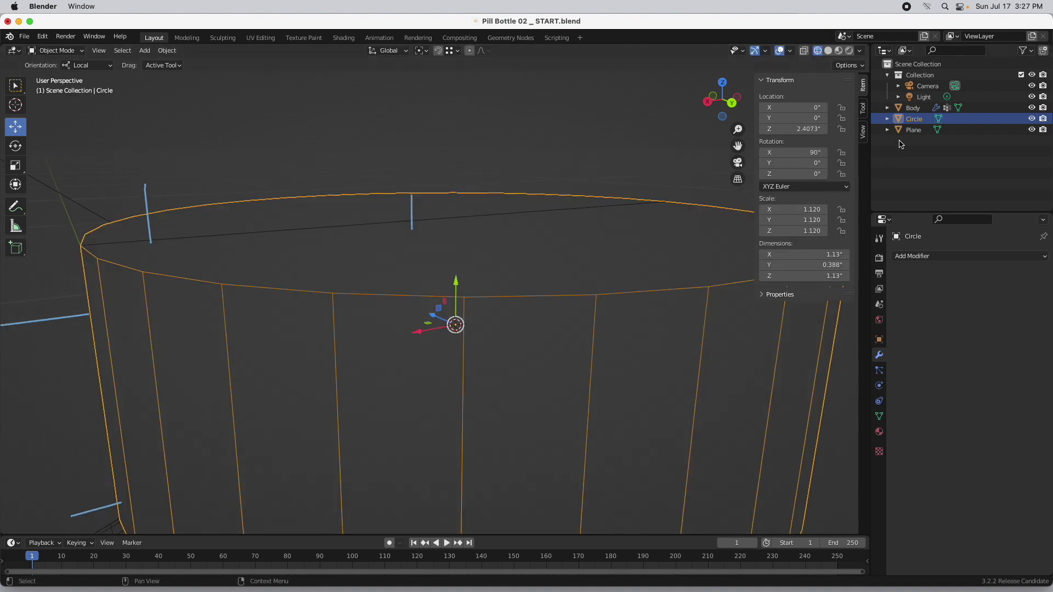
click(1031, 129)
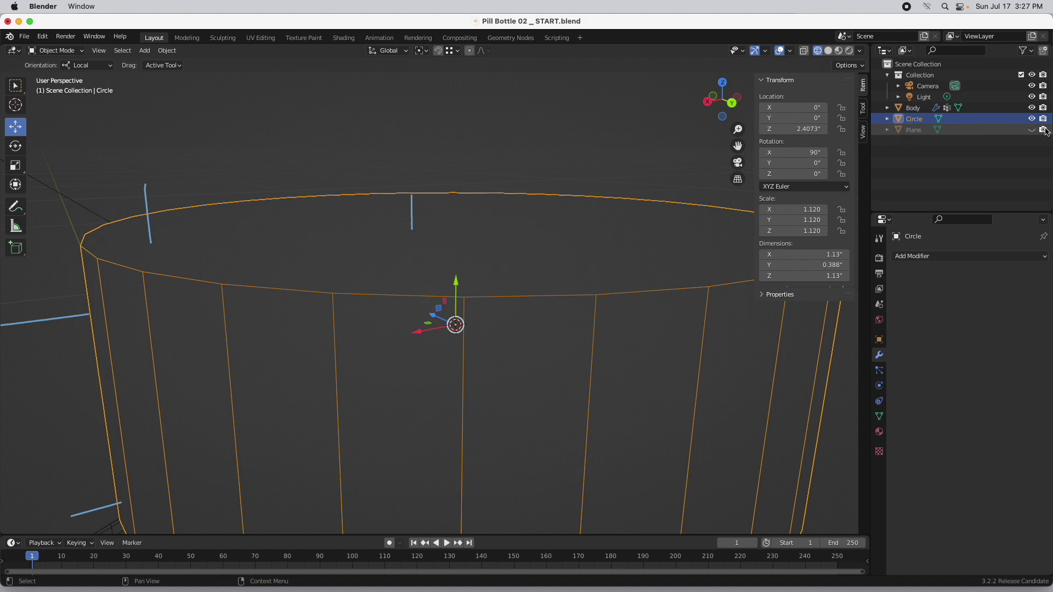
middle_drag(430, 312, 412, 274)
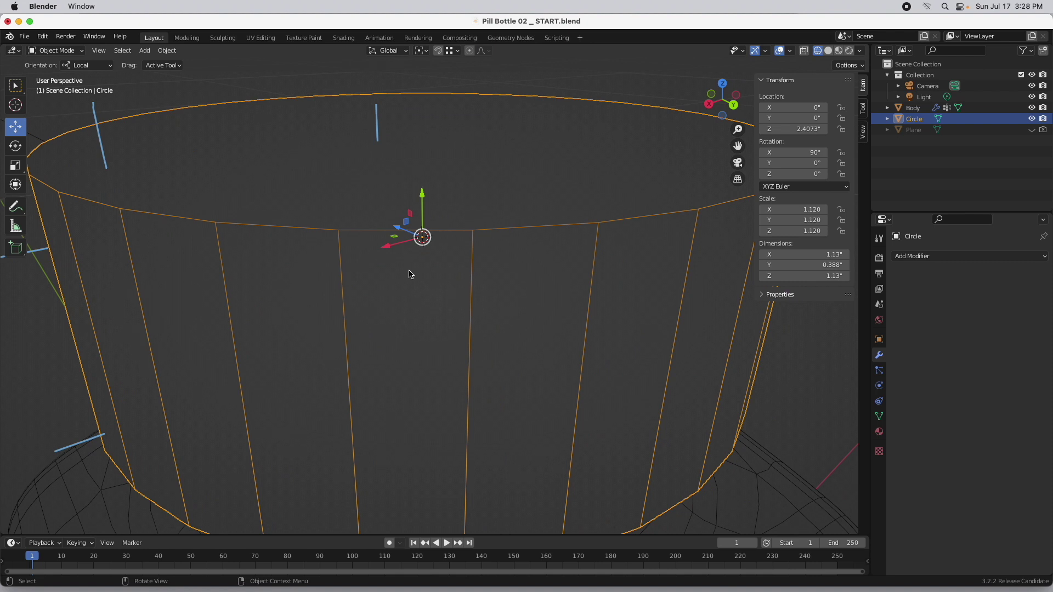
- In edge select mode, bevel the cap's top rim by about 0.07" with 2 segments and a shape of 1.000
key(Tab)
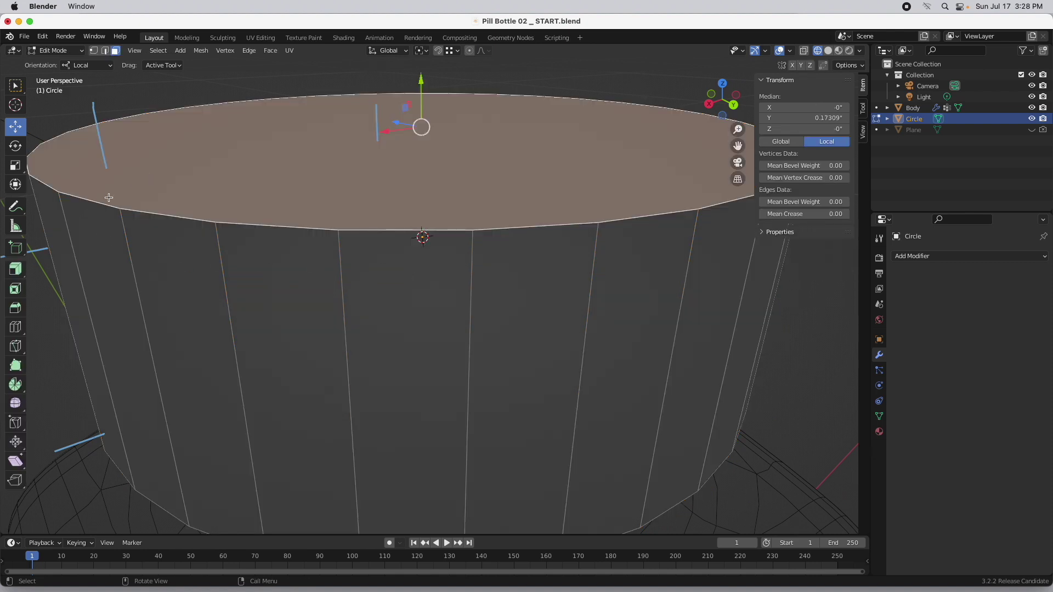
middle_drag(80, 216, 130, 218)
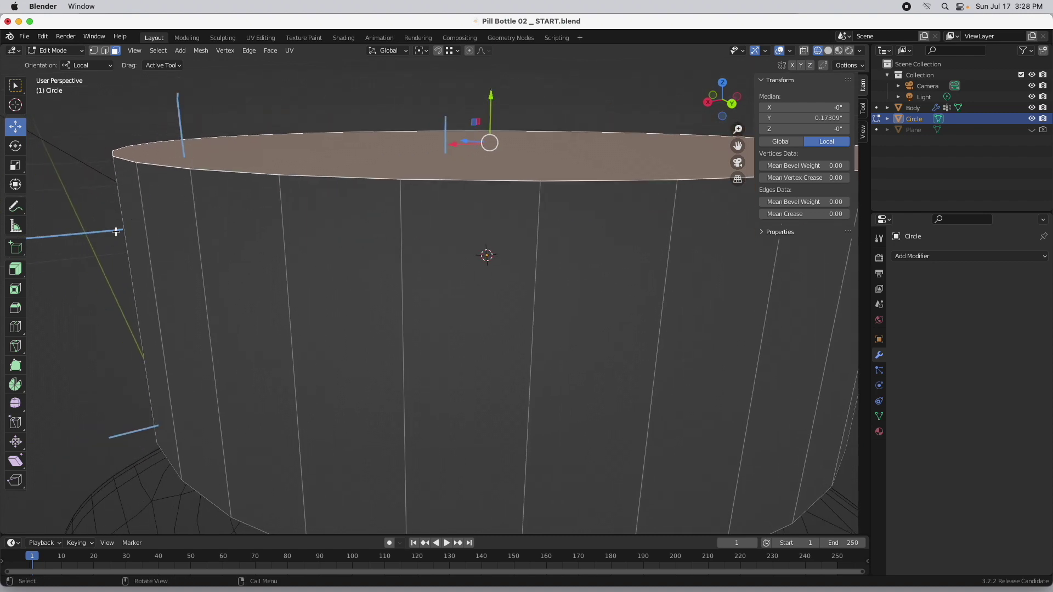
middle_drag(182, 146, 188, 158)
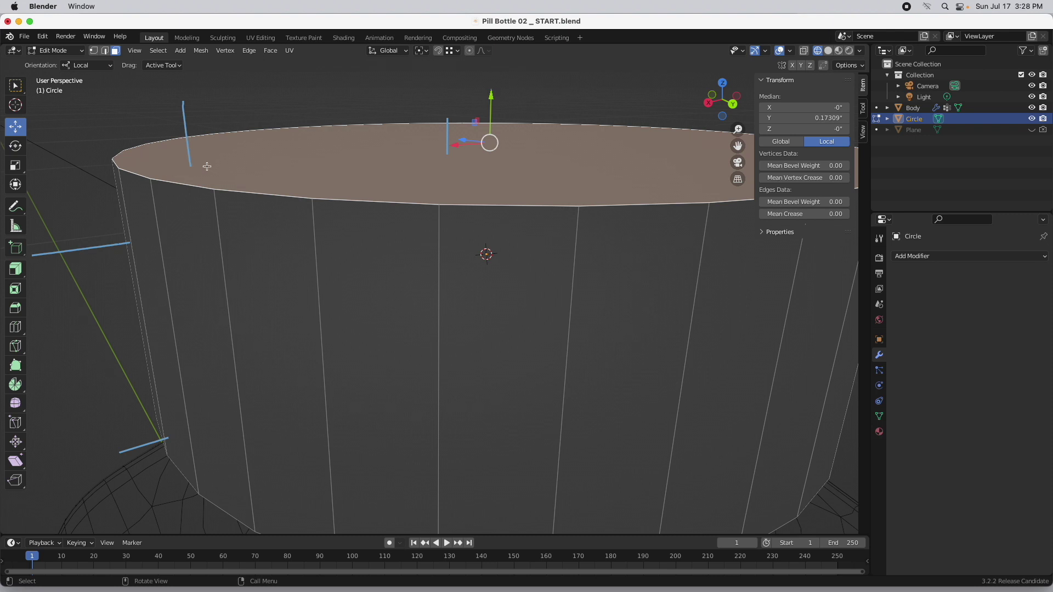
click(105, 51)
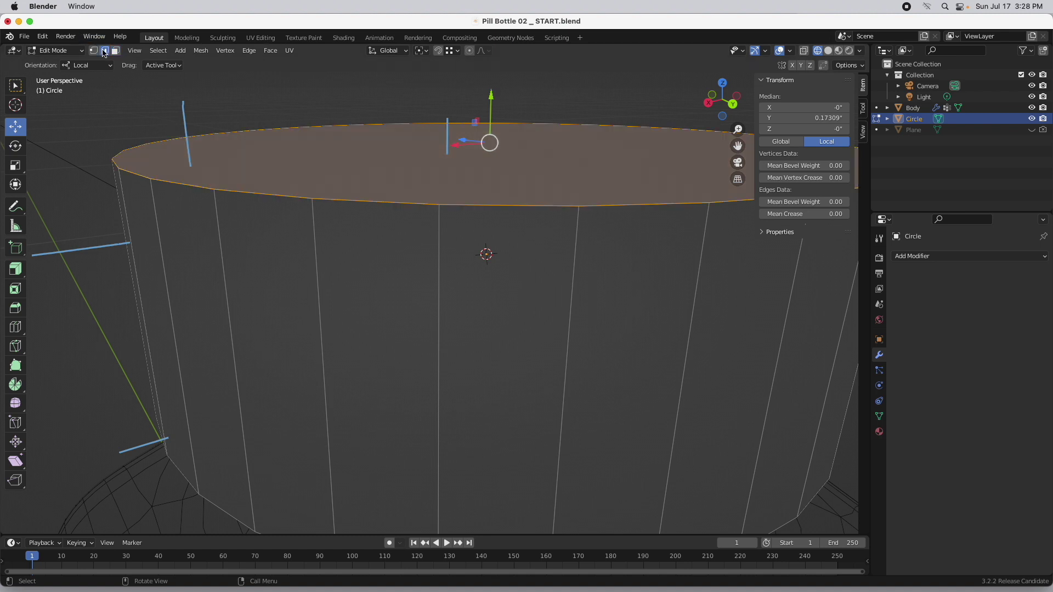
click(17, 309)
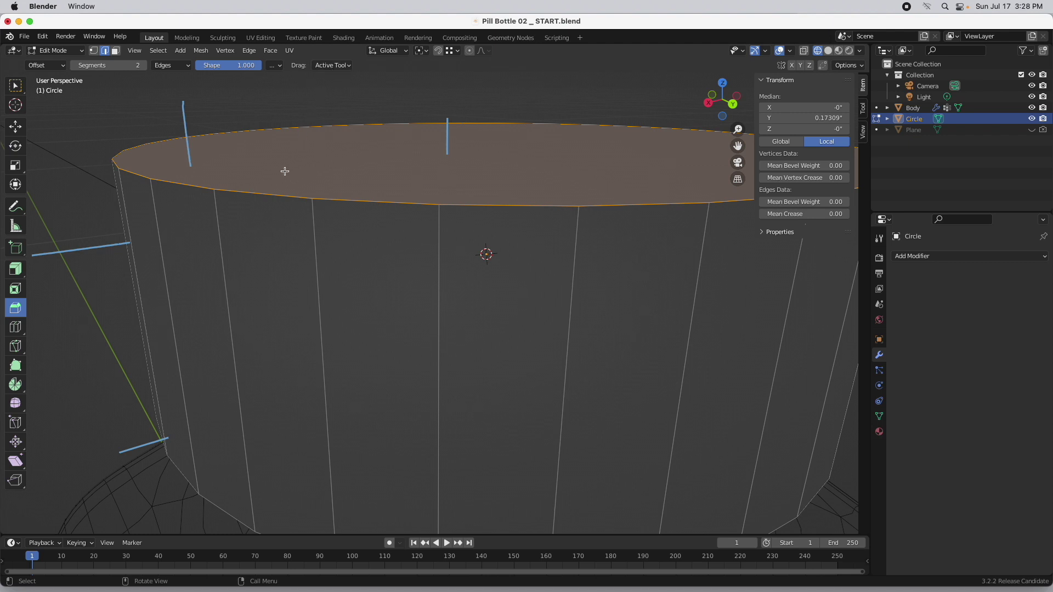
drag(270, 194, 215, 195)
- Bevel the cap's outer top edge loop by about 0.058" with 4 segments and a shape of 0.500
middle_drag(216, 207, 192, 176)
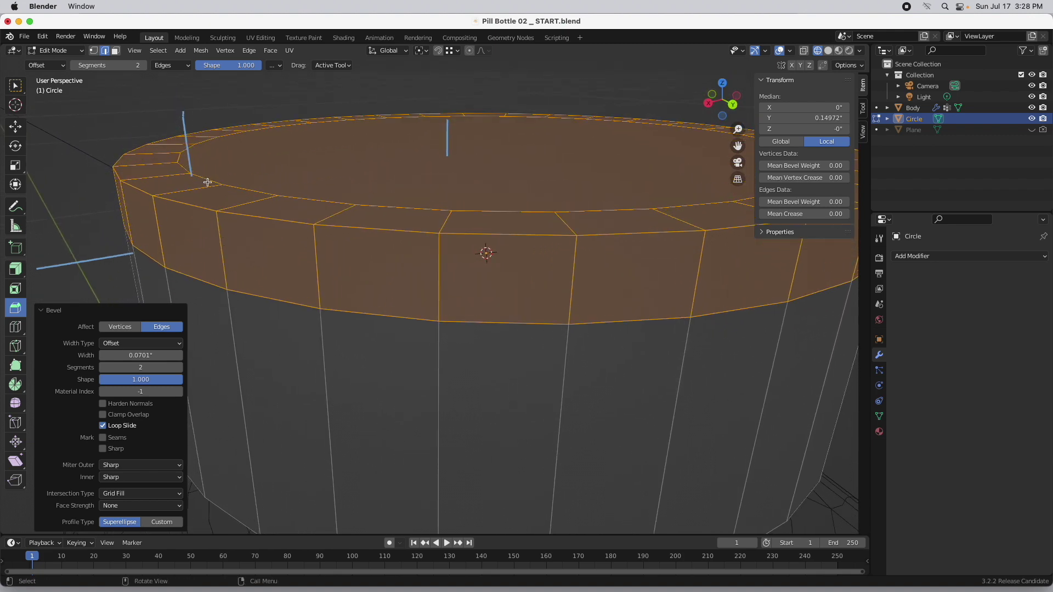
alt+click(203, 209)
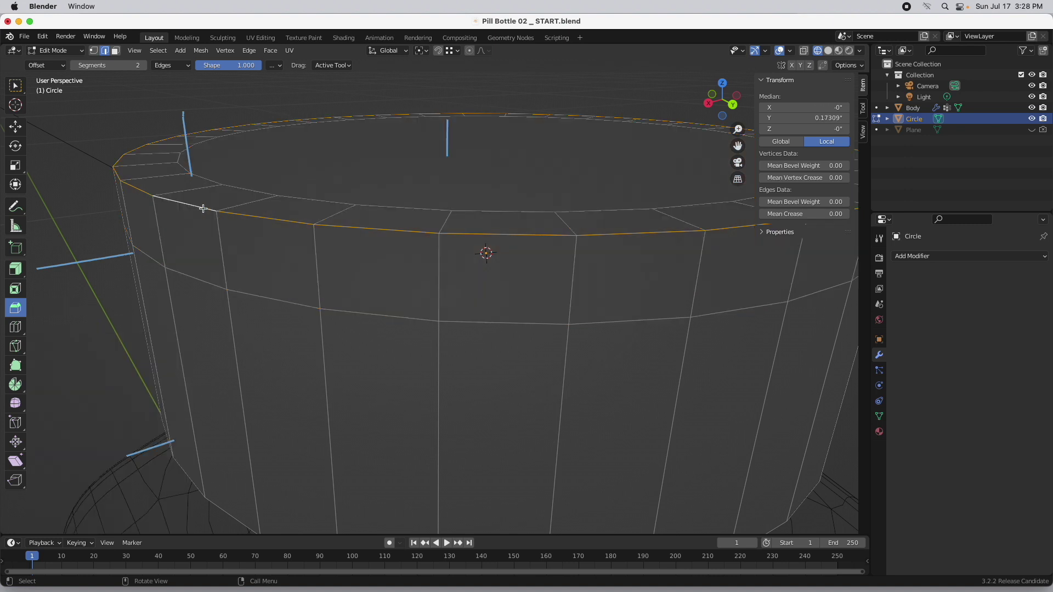
click(136, 65)
text(4)
key(Tab)
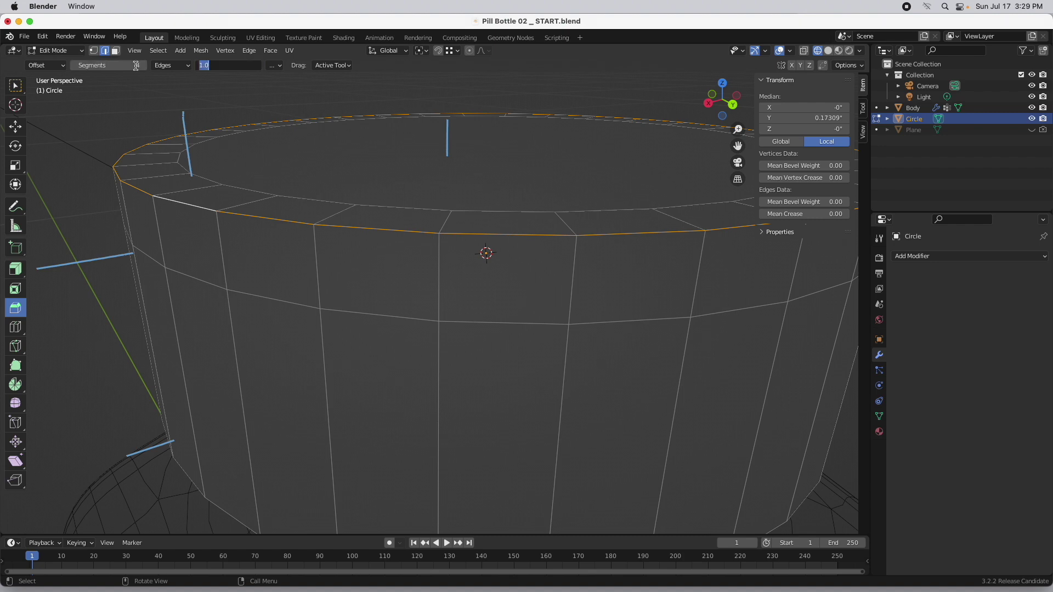
text(.5)
key(Return)
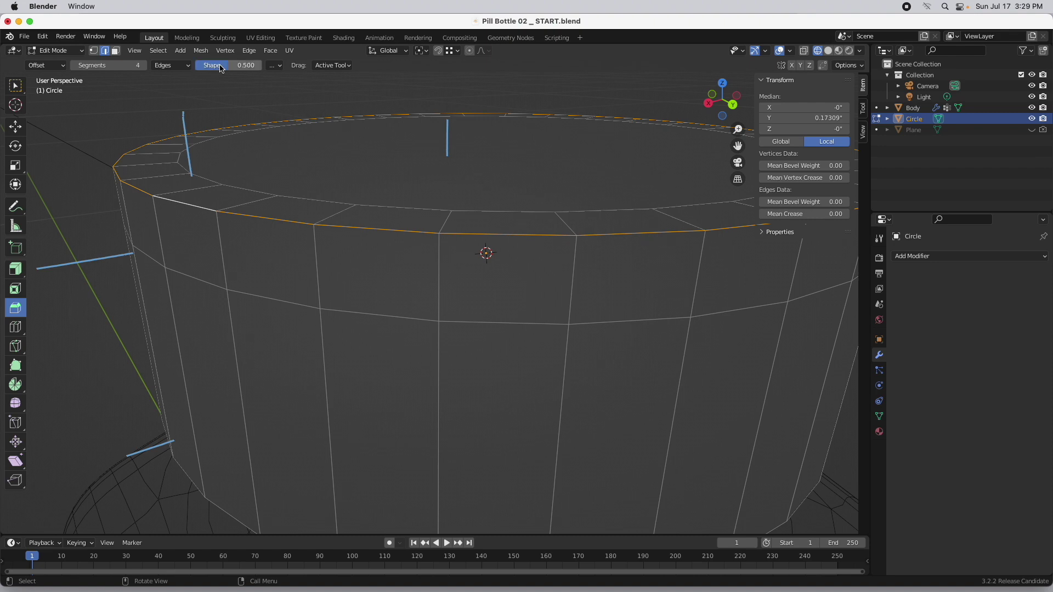
drag(196, 206, 148, 187)
middle_drag(185, 301, 164, 247)
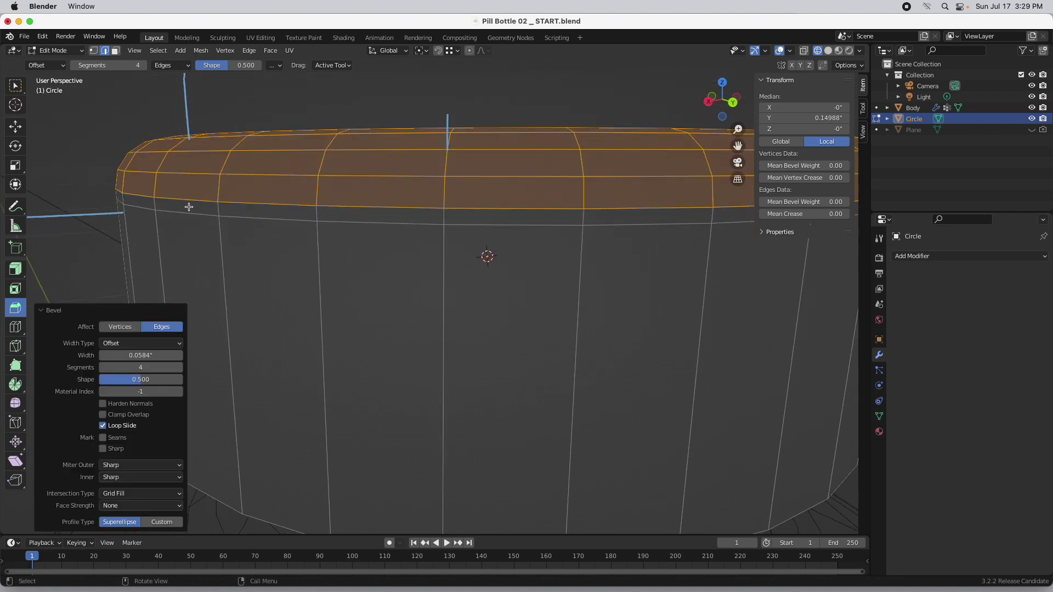
- From the back view, select the narrow face loop just below the rounded rim to examine it
click(734, 103)
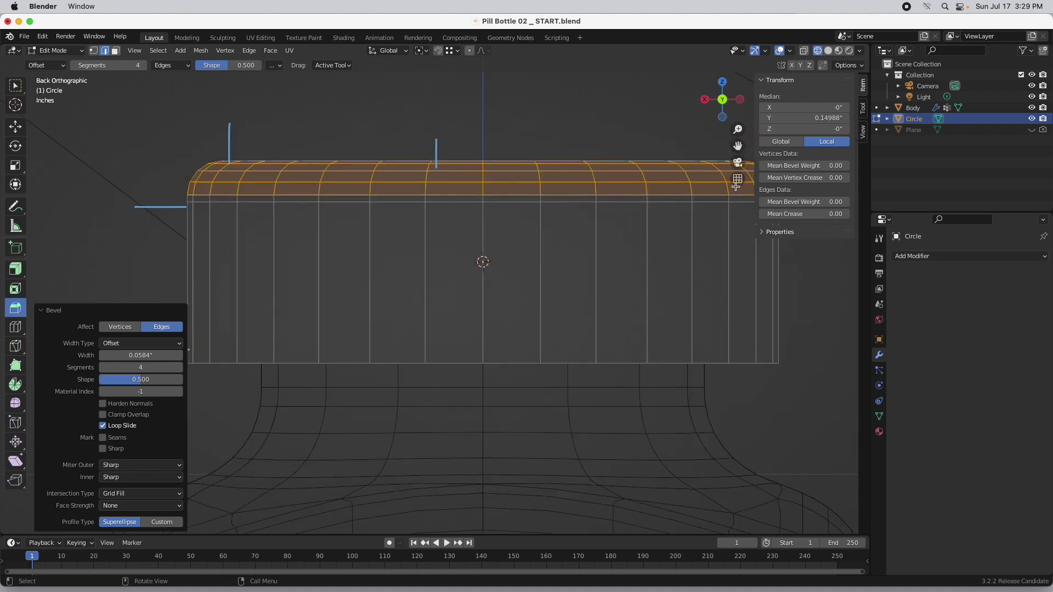
ctrl+scroll(285, 223, left, 5)
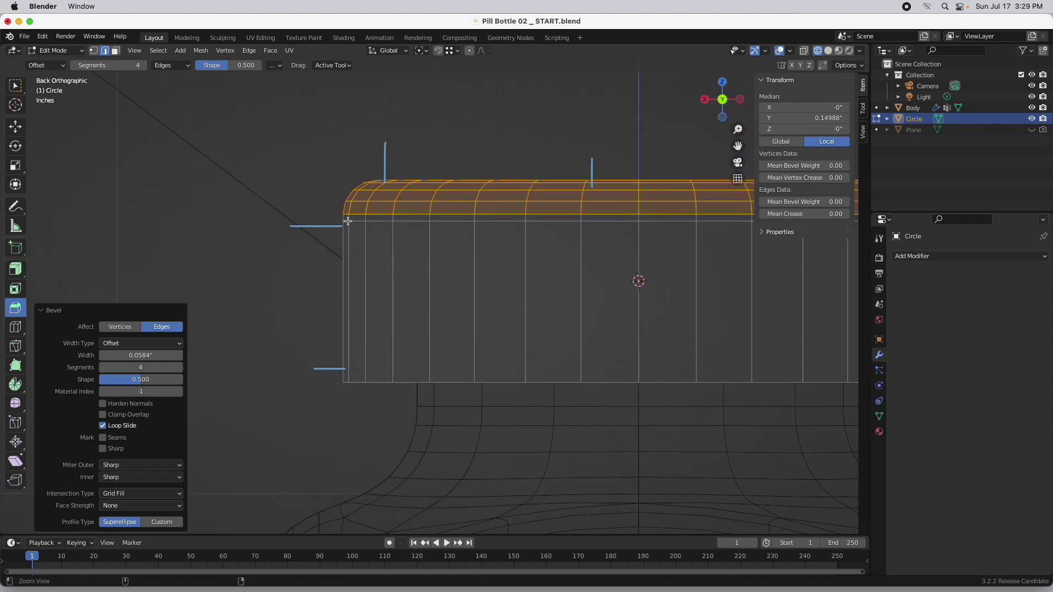
scroll(348, 221, up, 5)
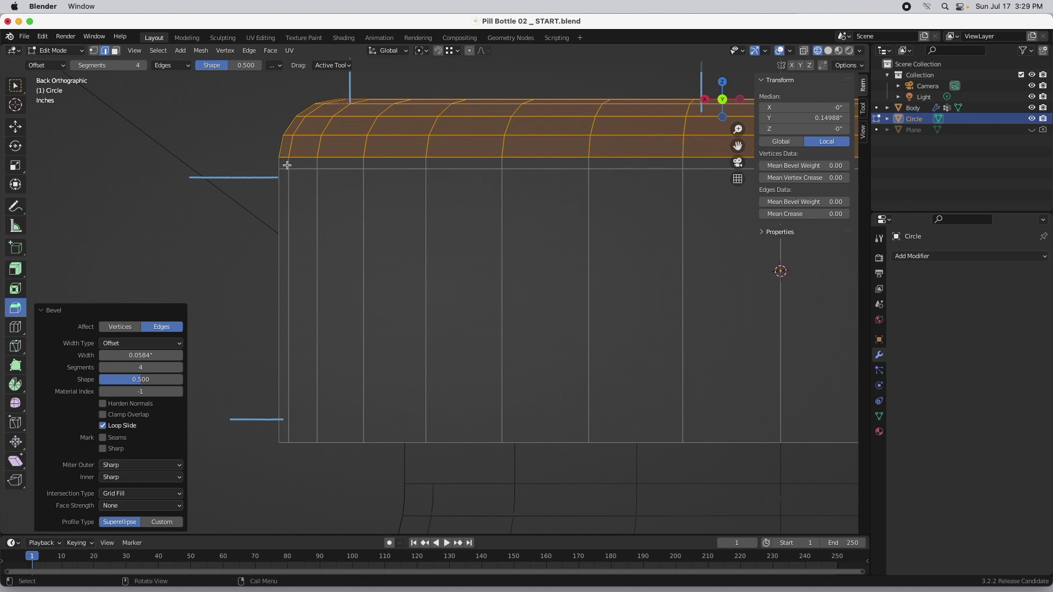
alt+click(318, 164)
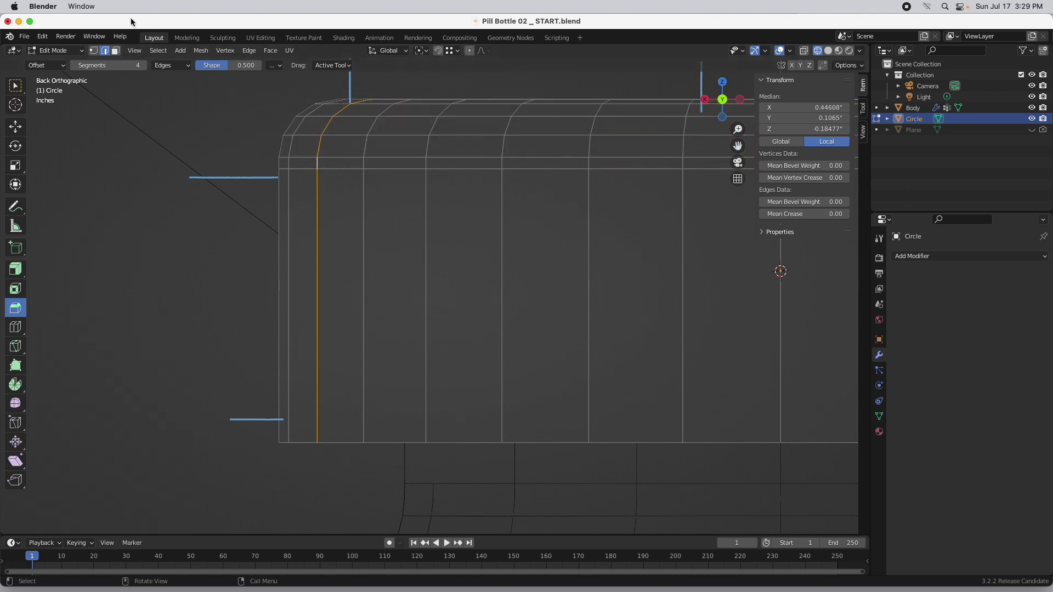
key(alt+a)
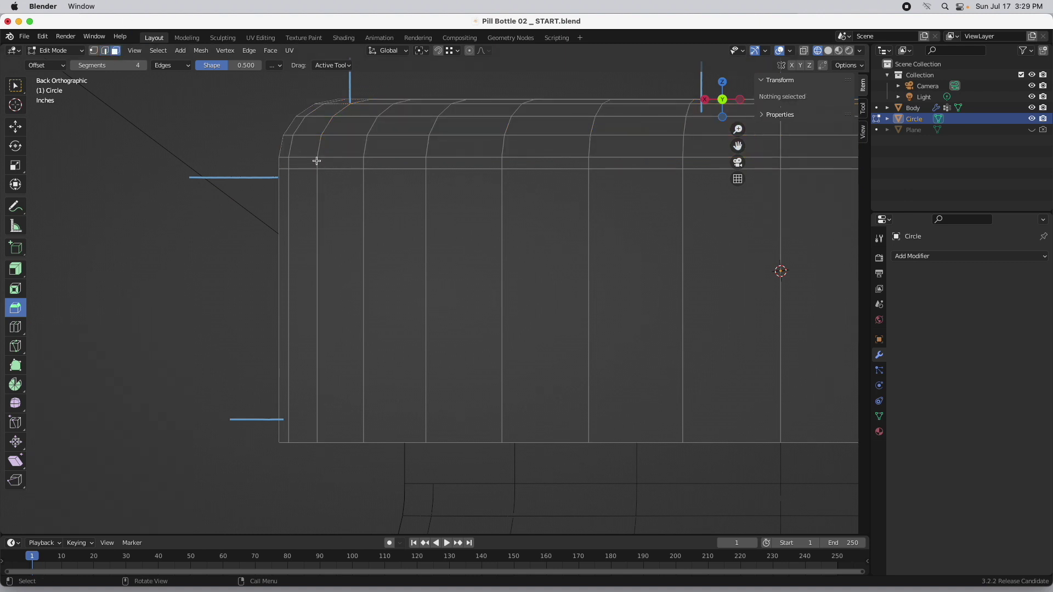
alt+click(316, 163)
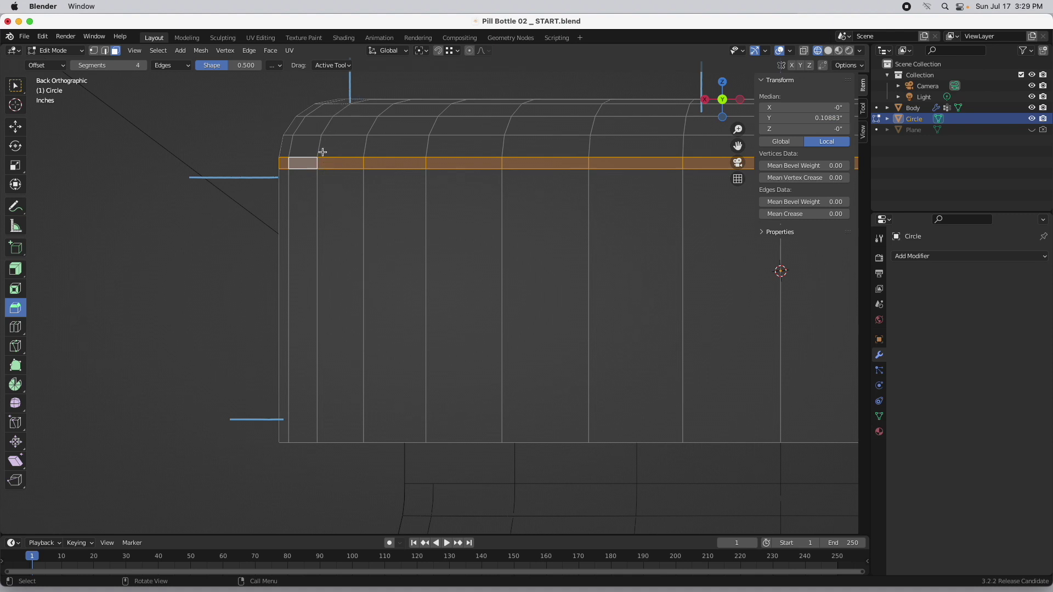
- Set the viewport's Clip Start to 0.05"
middle_drag(411, 134, 388, 165)
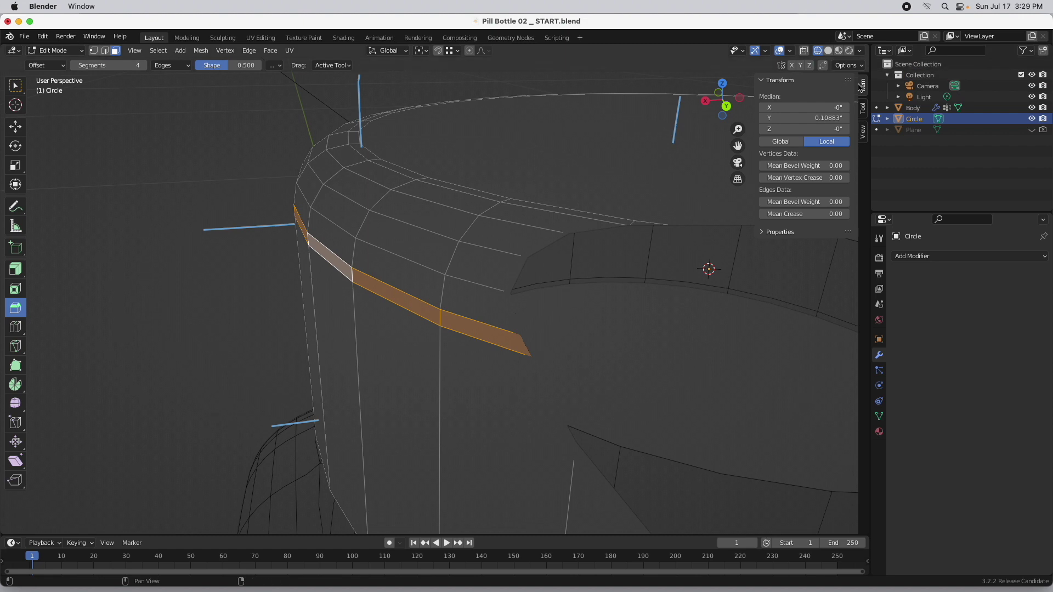
click(864, 135)
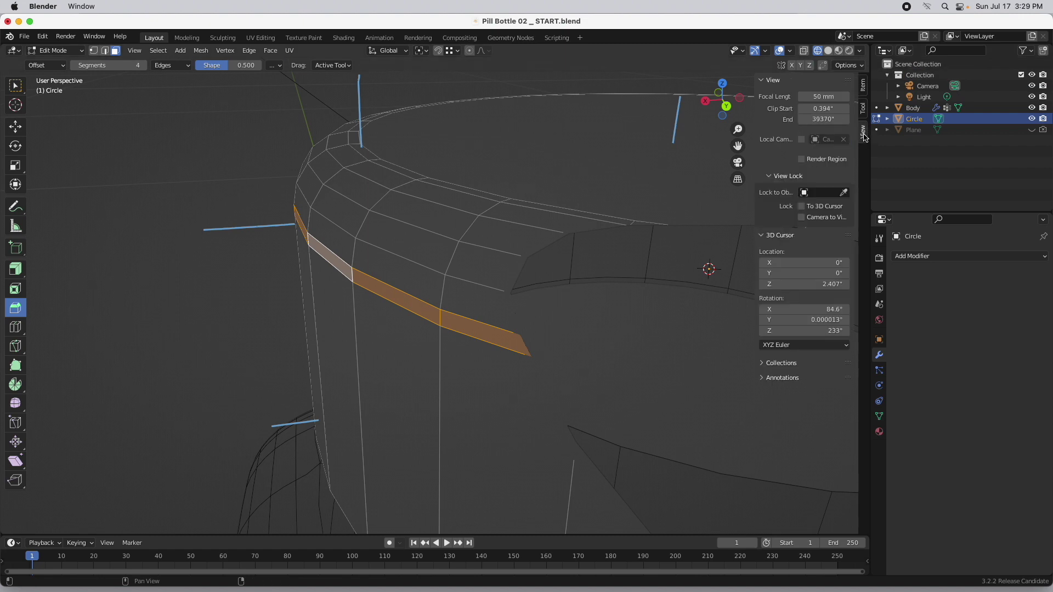
click(821, 109)
text(0.005)
key(Return)
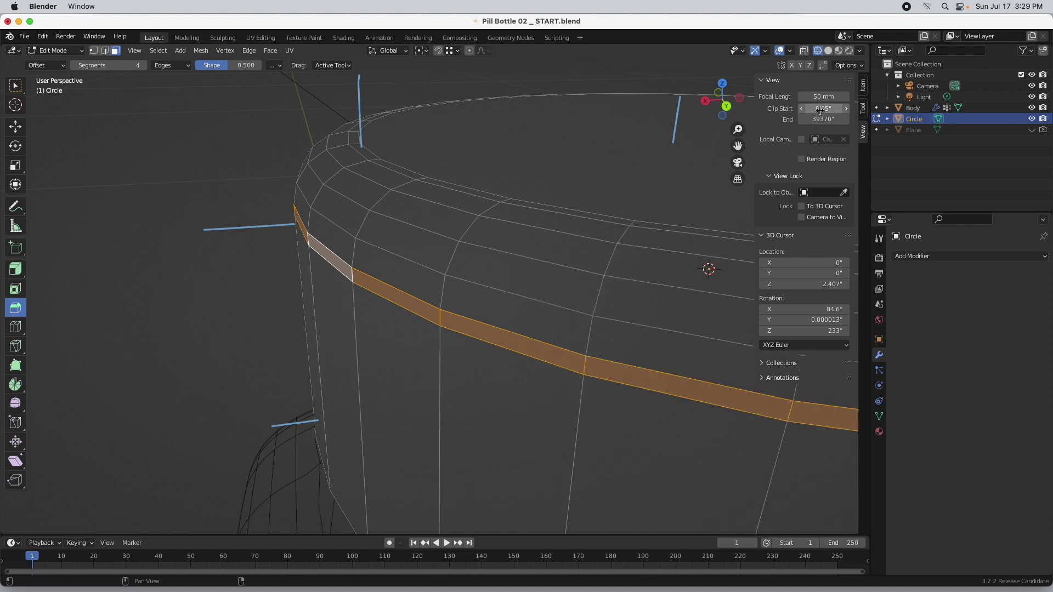
- Inset the cap's flat top face by about 0.0076"
middle_drag(602, 195, 467, 248)
click(484, 215)
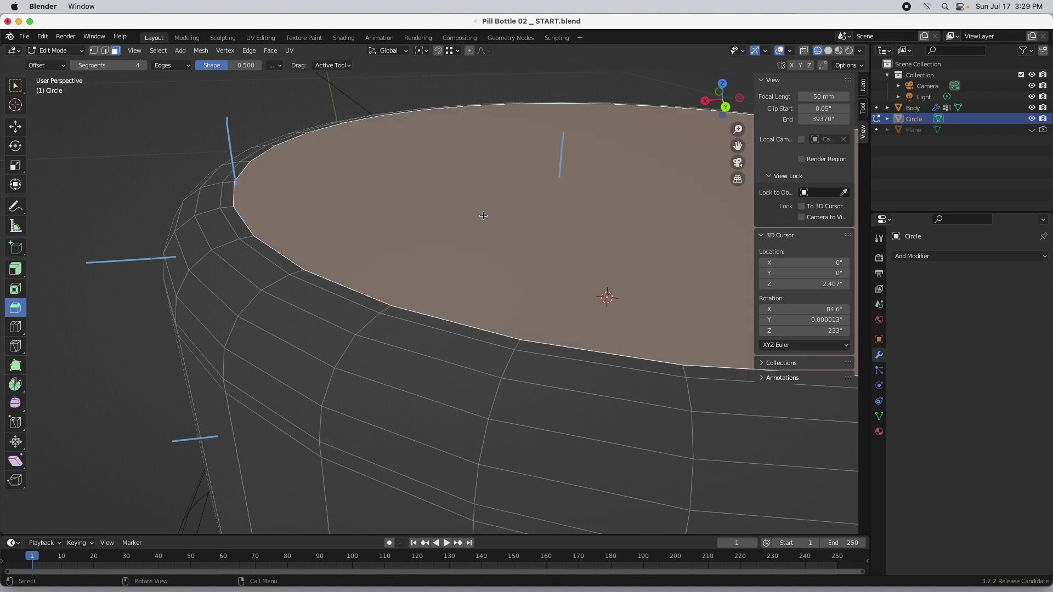
click(15, 289)
click(15, 289)
drag(410, 199, 418, 195)
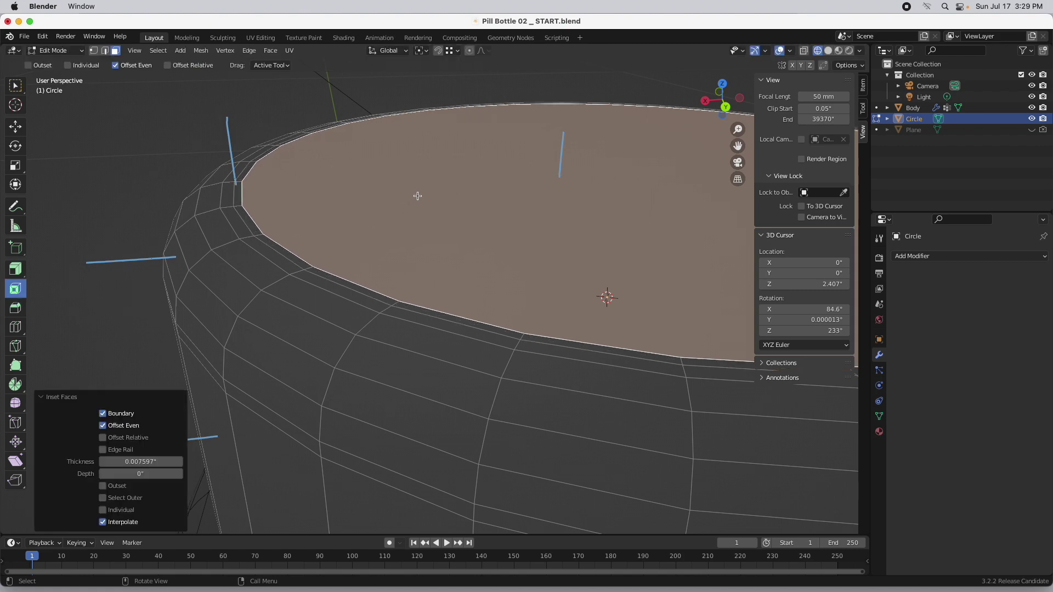
- Extrude the inset top face down by about 0.0087", and inset the recessed face by about 0.0055"
drag(13, 269, 50, 270)
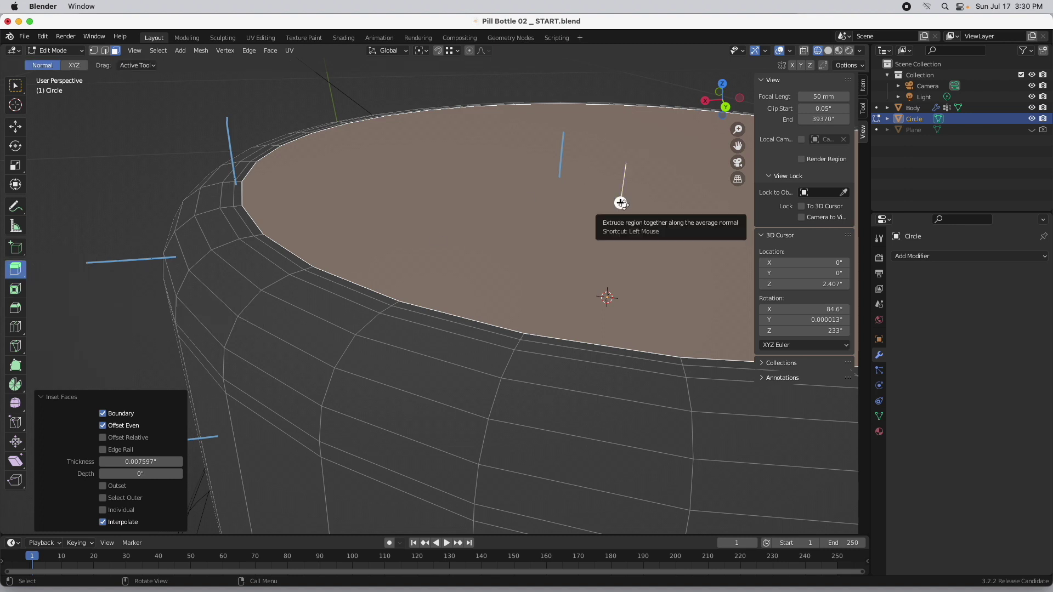
drag(621, 203, 624, 212)
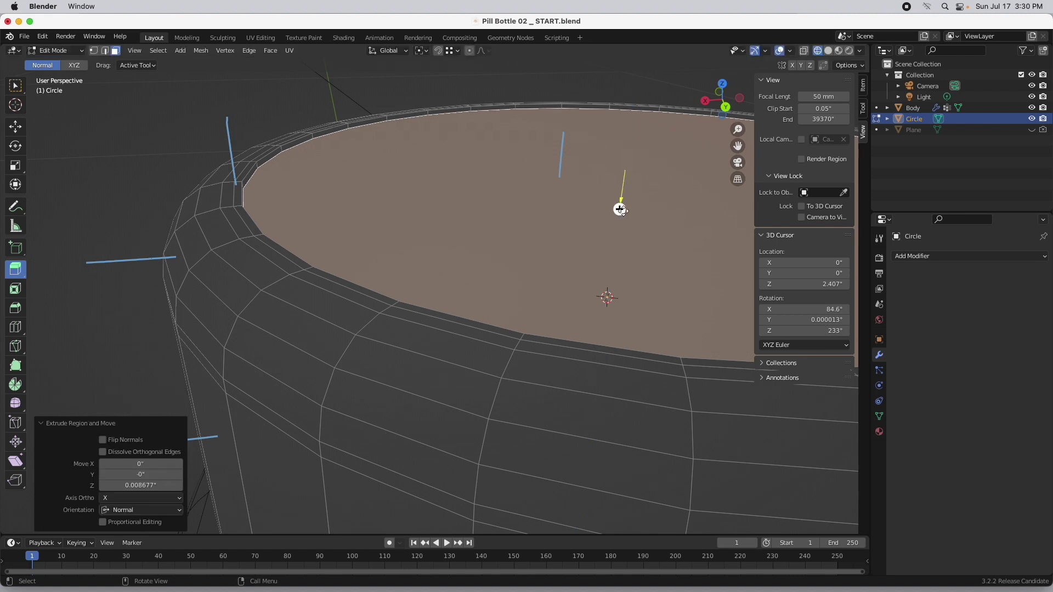
click(15, 289)
drag(328, 213, 334, 214)
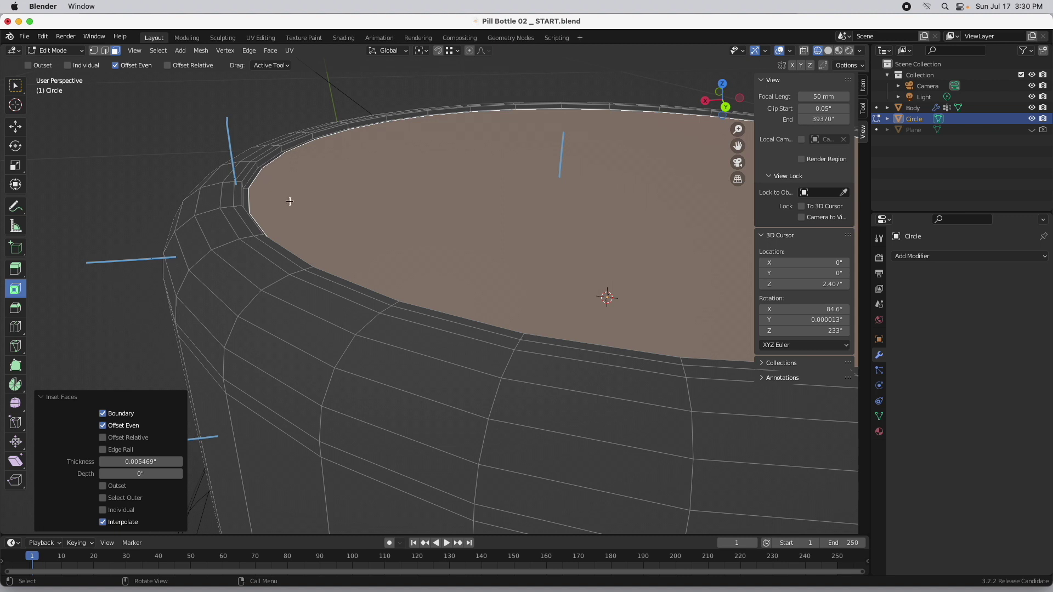
- Inset the recessed top face by about 0.273" toward the center and scale the inner face to about 0.501
drag(383, 208, 616, 171)
middle_drag(617, 172, 409, 273)
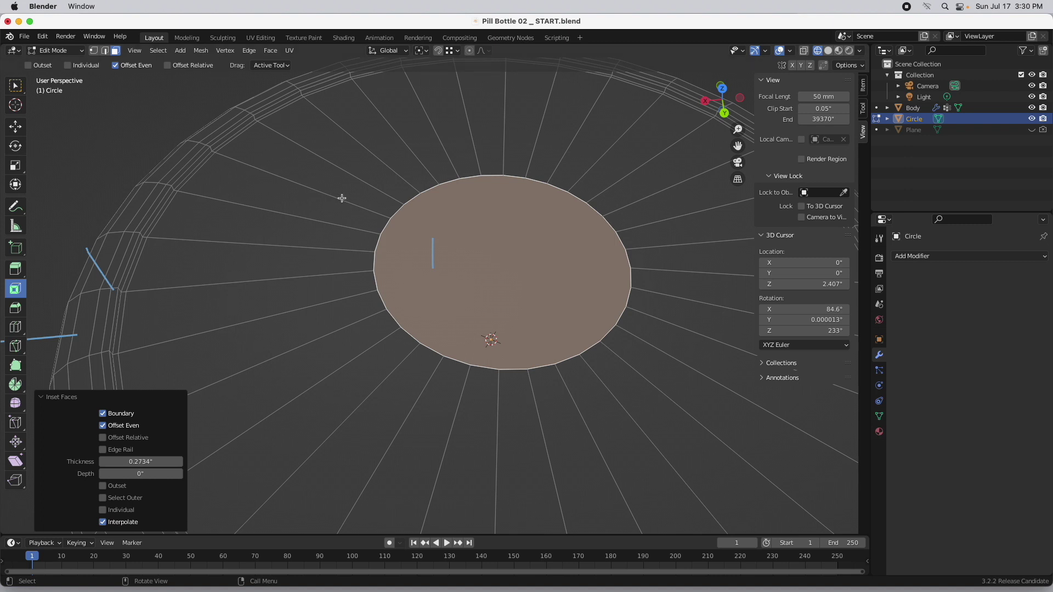
key(s)
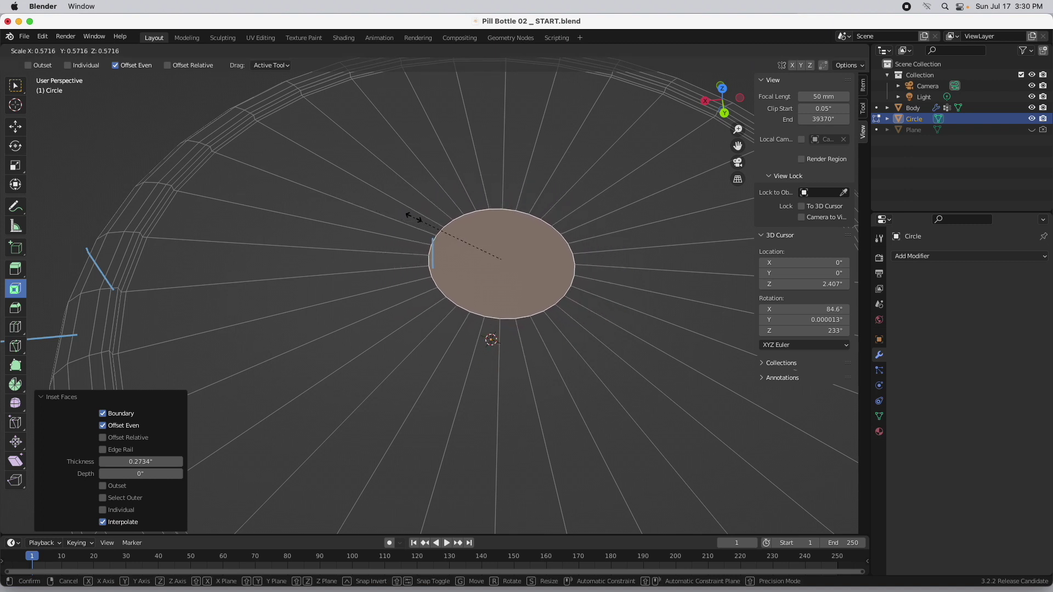
click(425, 223)
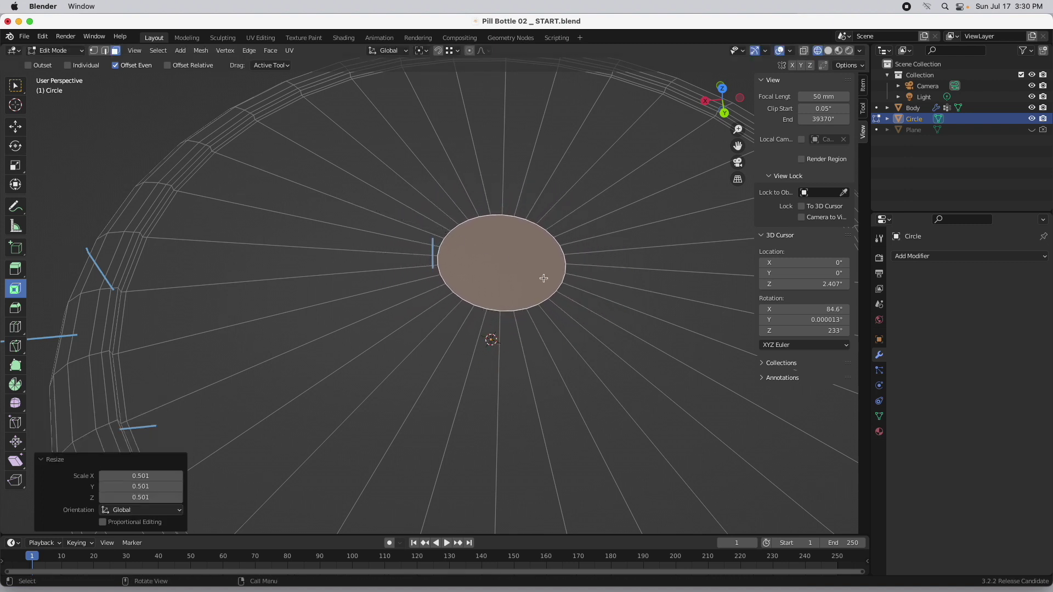
- Inset the small central face of the cap's top by about 0.049"
middle_drag(564, 336, 492, 289)
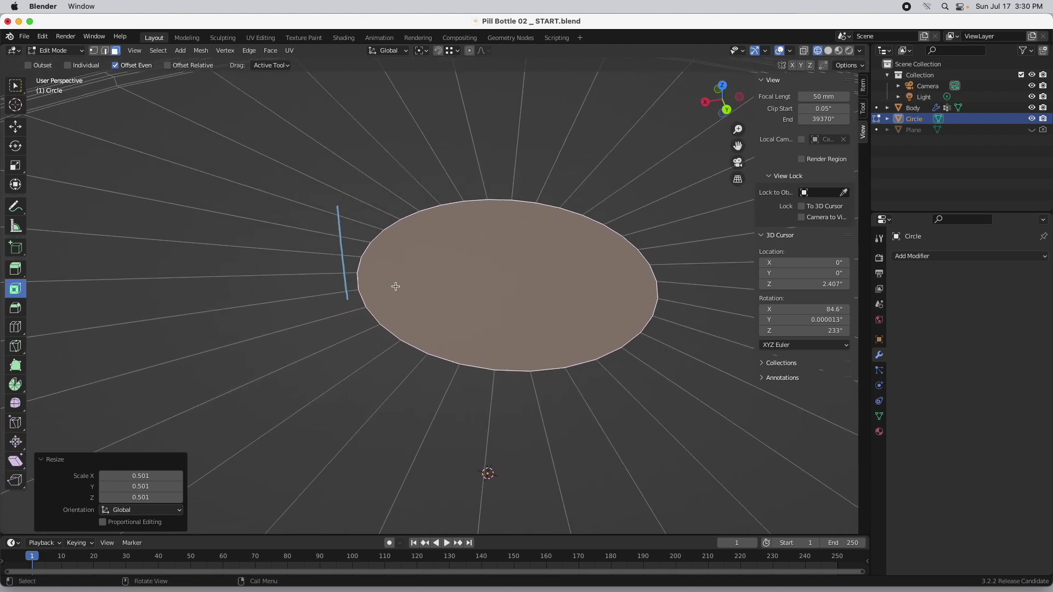
key(i)
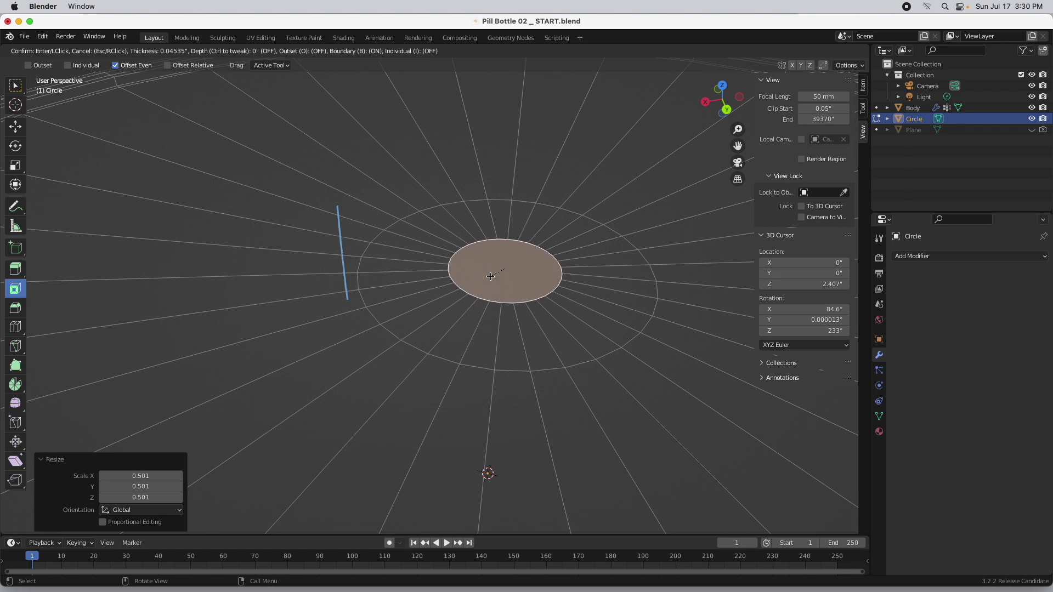
click(496, 319)
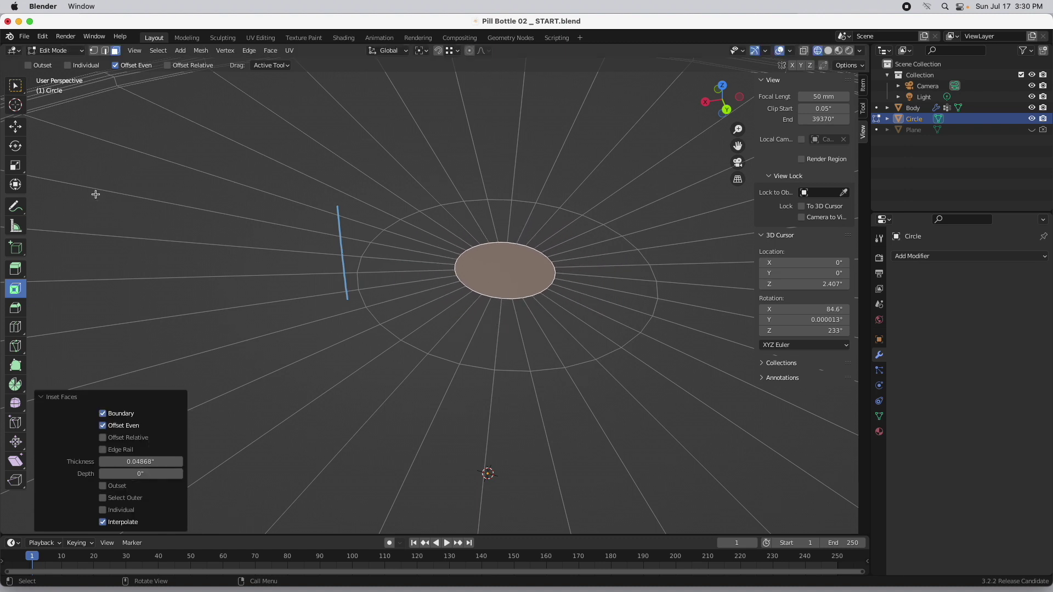
- Lower the small central face of the cap's top by about 0.0178" and scale it up to about 1.327
click(16, 127)
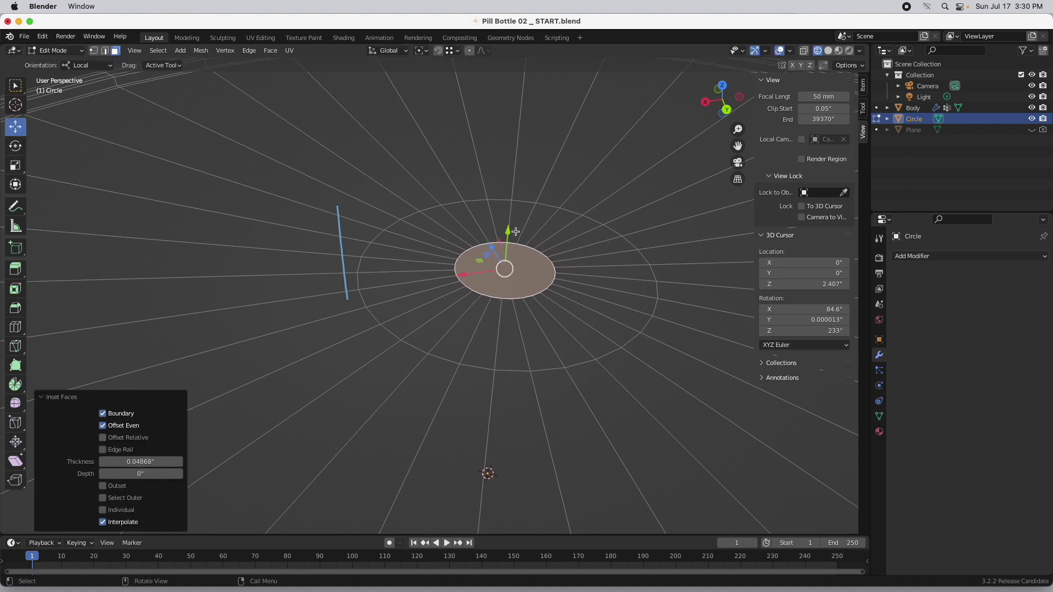
drag(509, 231, 512, 258)
middle_drag(512, 259, 454, 252)
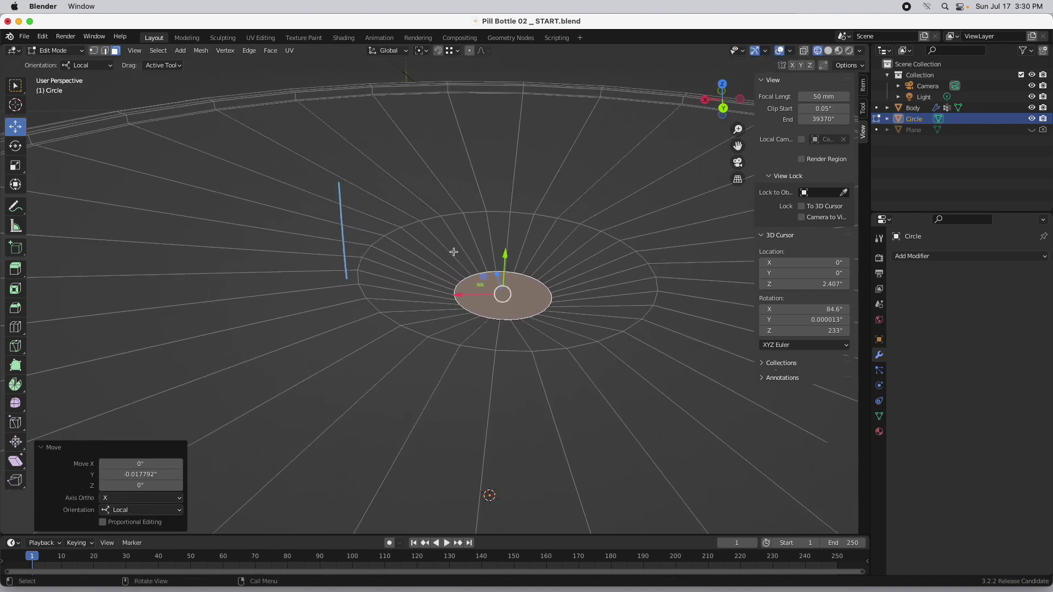
key(s)
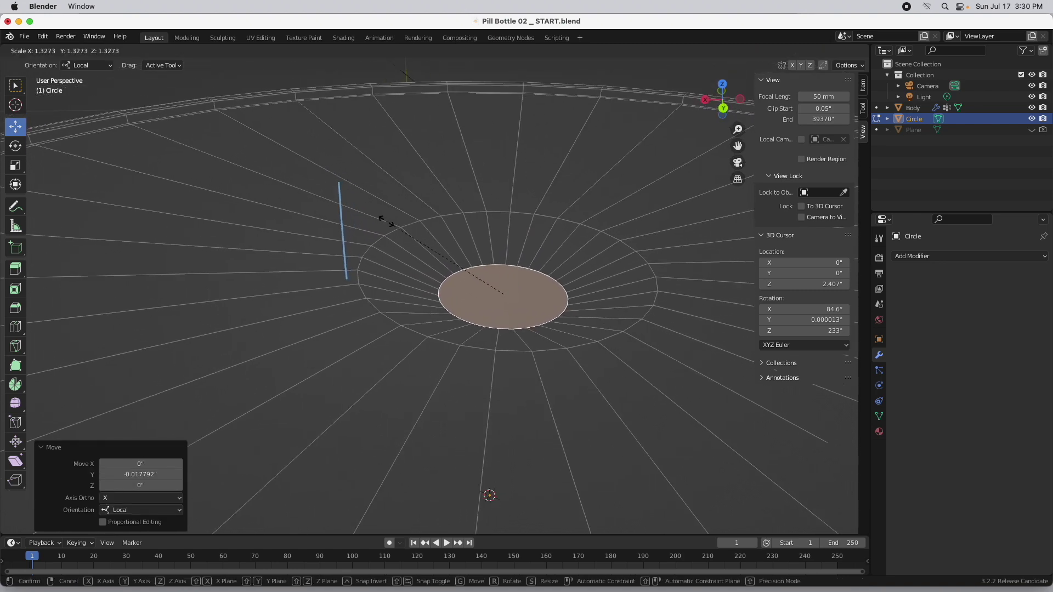
click(382, 220)
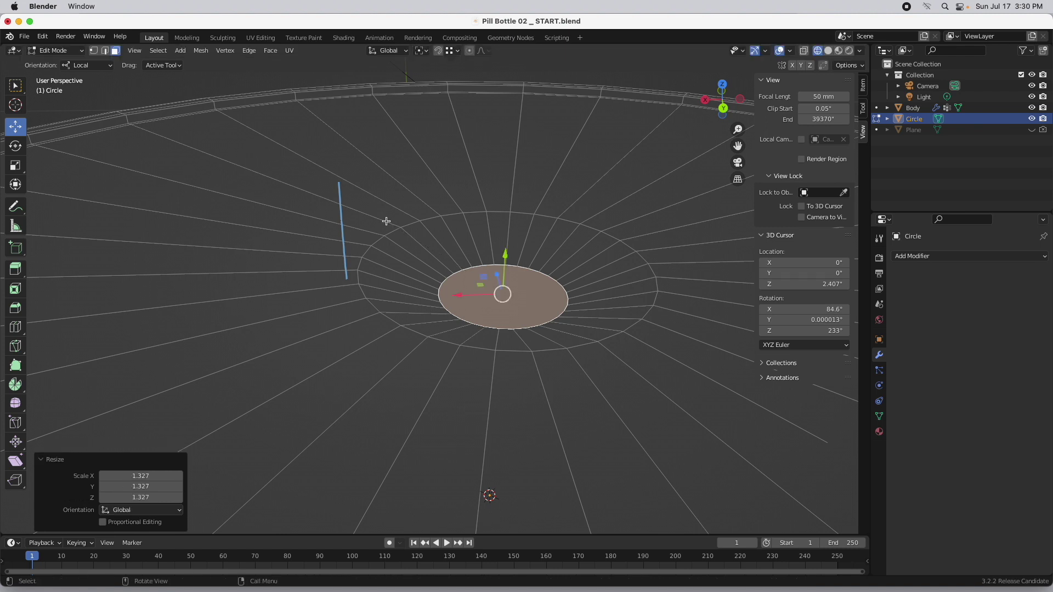
- Bevel the lowered central face's perimeter with 4 segments and a width of about 0.0257" to round the dimple
click(18, 311)
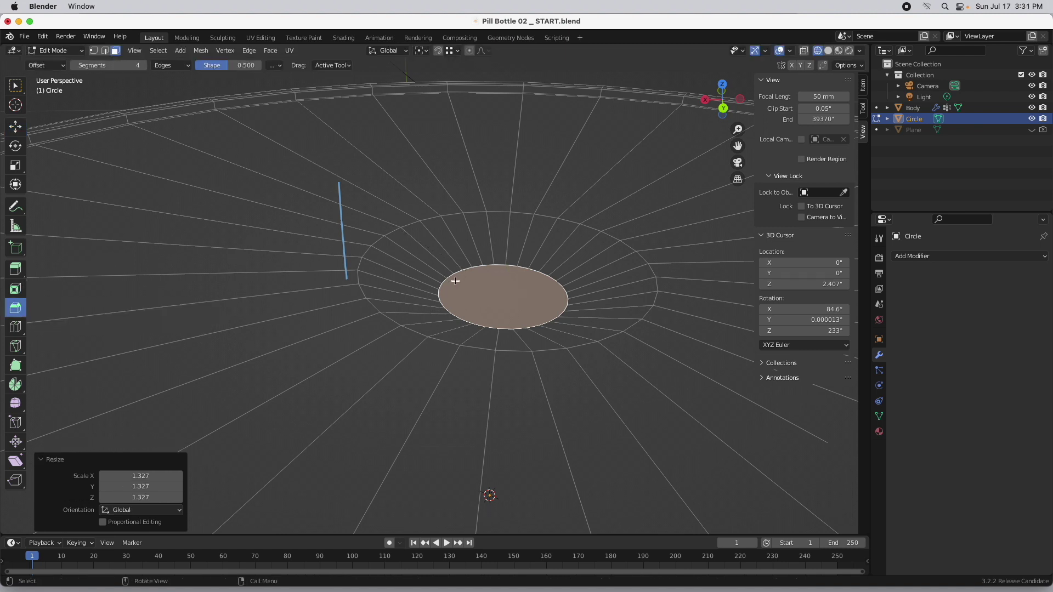
drag(441, 280, 405, 239)
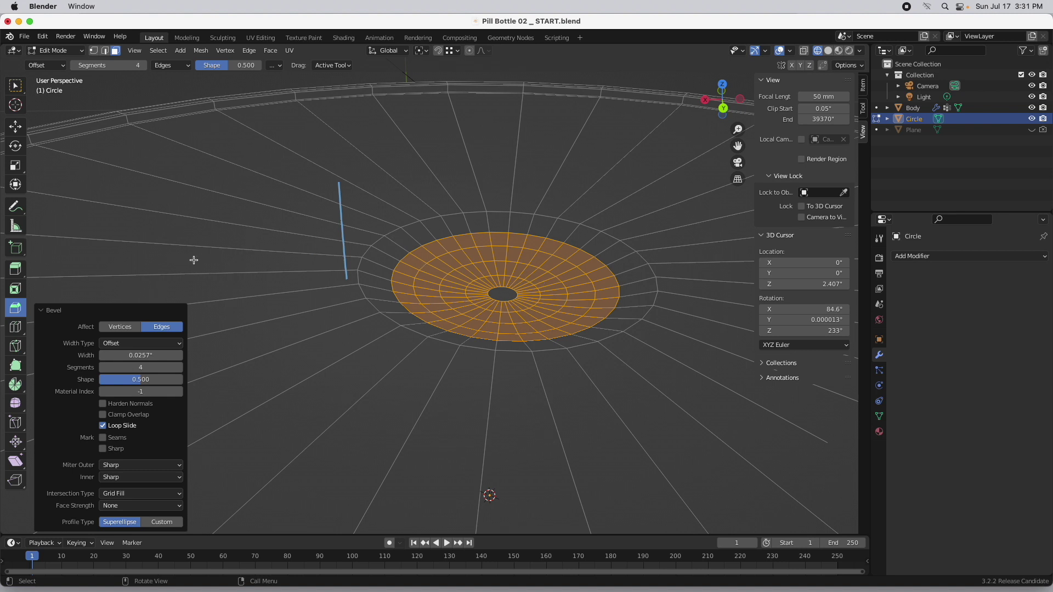
- Bevel the edge loop around the central dimple with 2 segments, shape 1 and about 0.0049" width, and select the outermost resulting loop
click(106, 51)
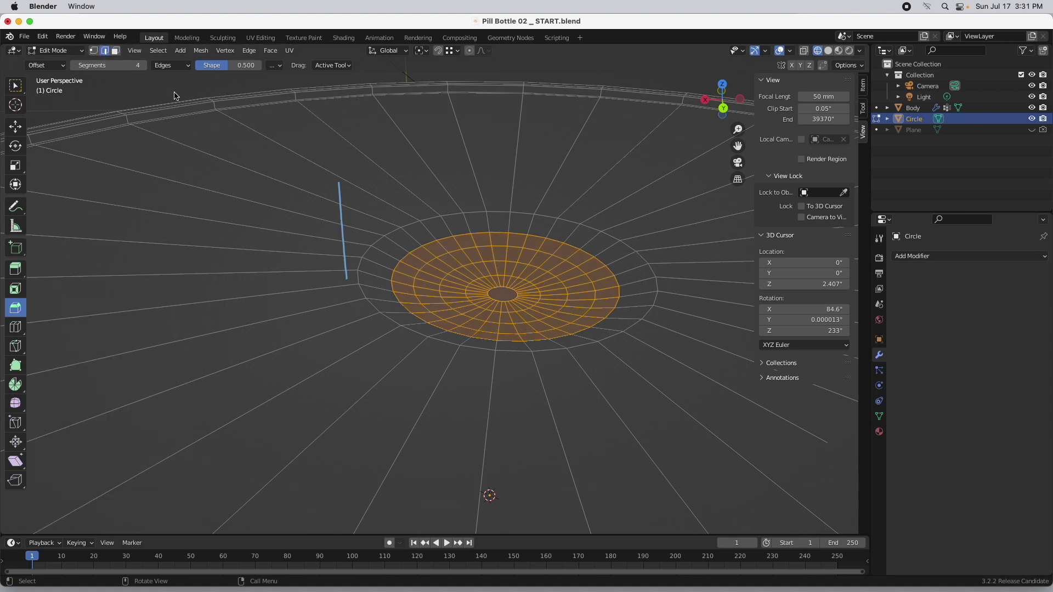
alt+click(376, 242)
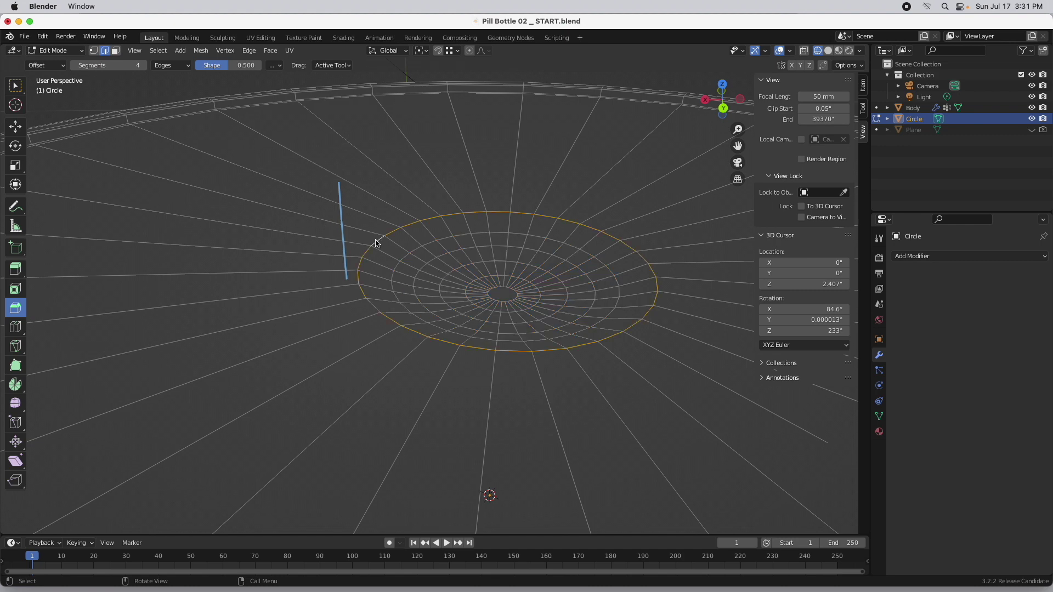
scroll(362, 273, up, 5)
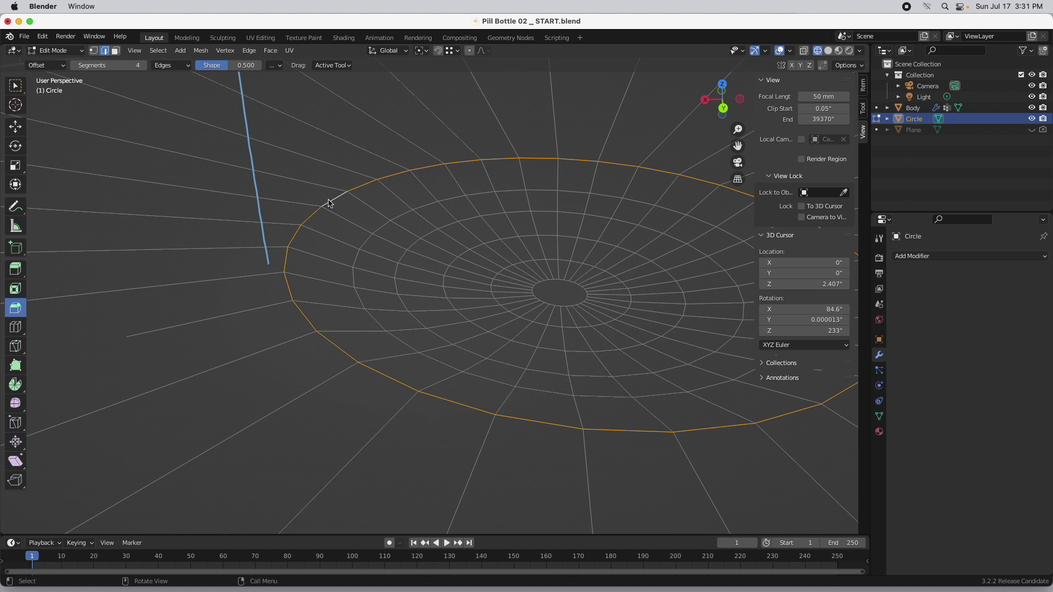
click(120, 67)
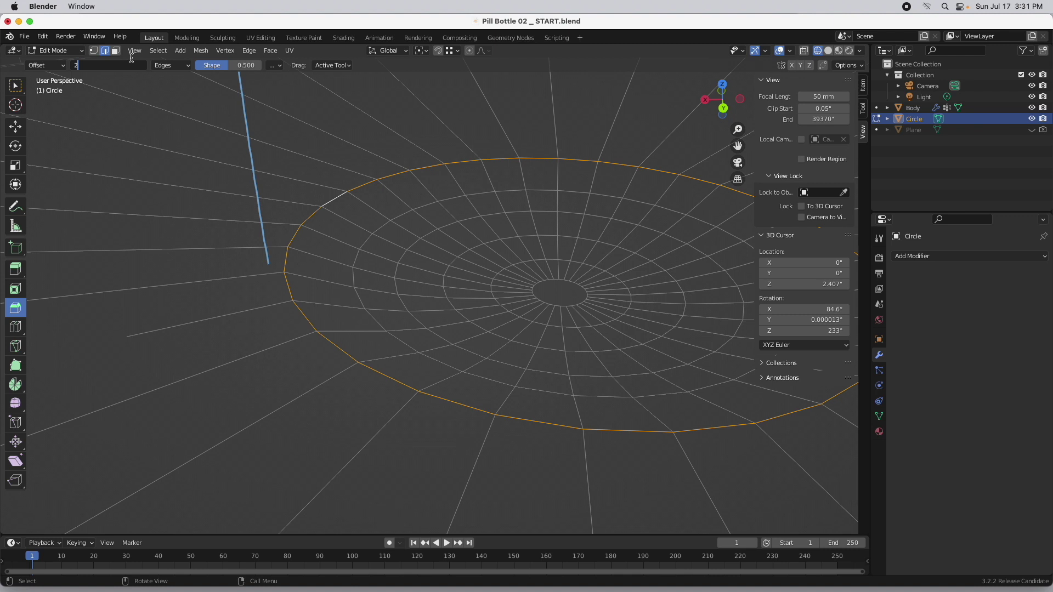
text(2)
key(Tab)
text(1)
key(Return)
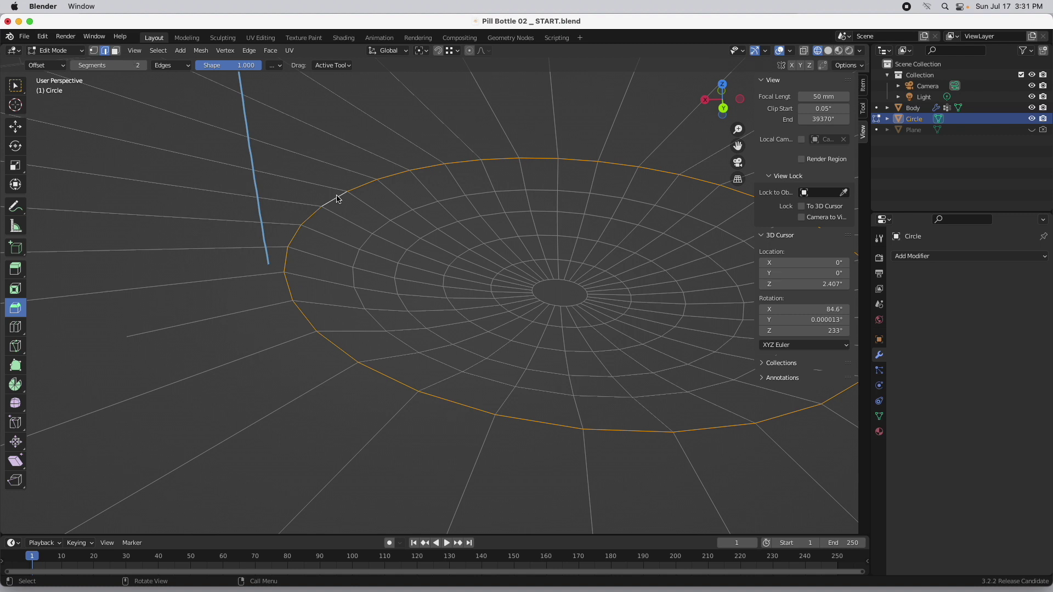
drag(338, 200, 315, 198)
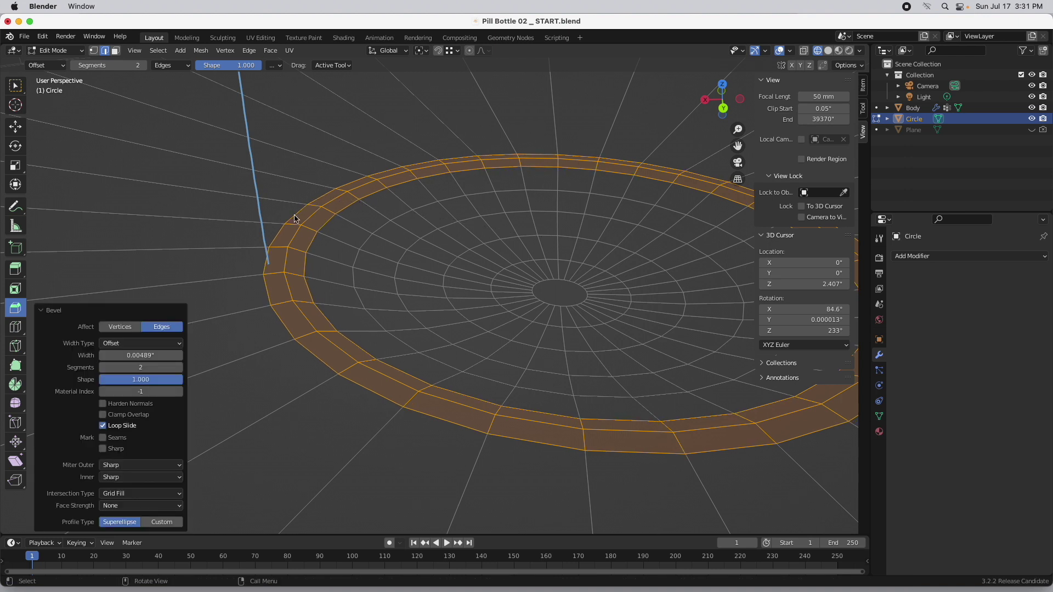
key(super+z)
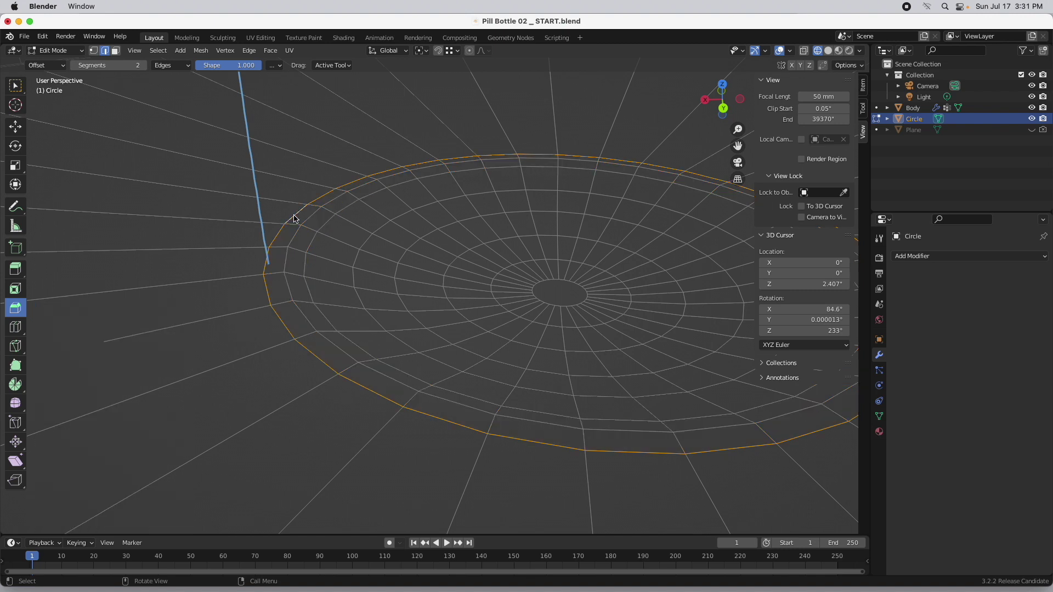
- Add a Subdivision Surface modifier to the cap with viewport level 2 and optimal display turned off
alt+drag(385, 212, 449, 272)
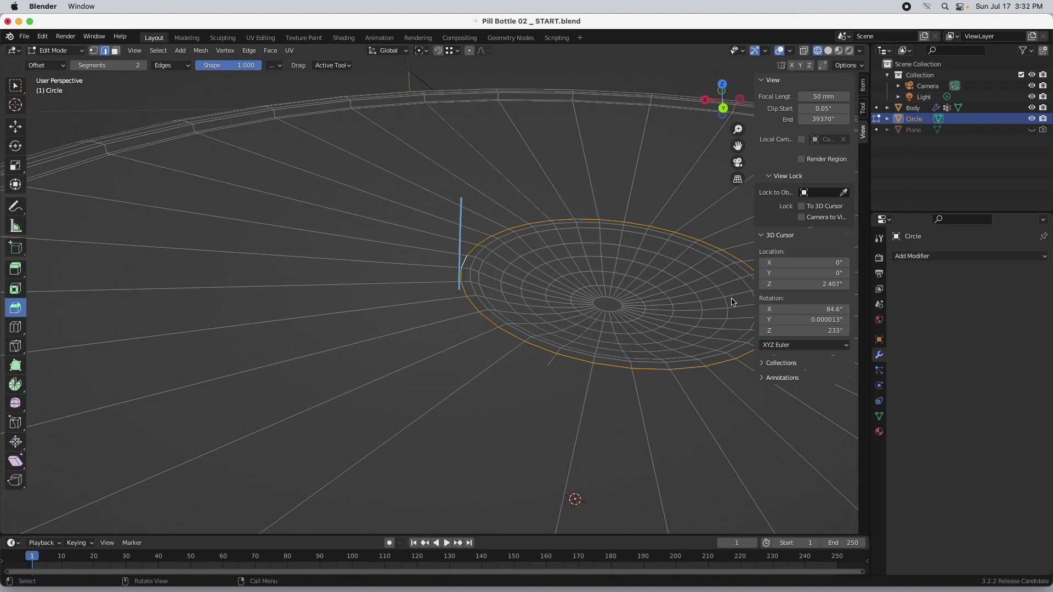
click(939, 257)
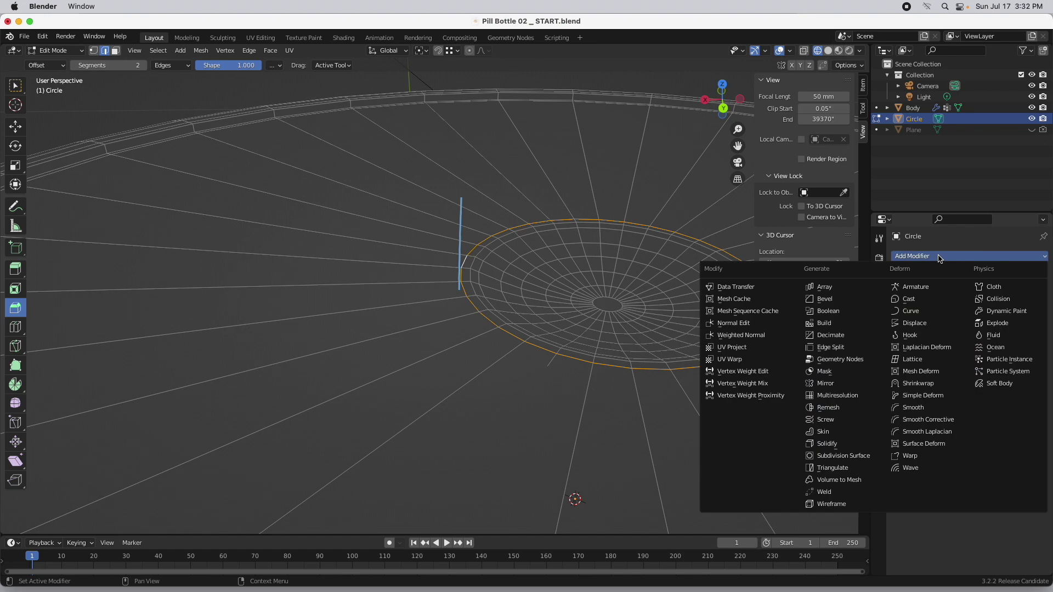
click(859, 458)
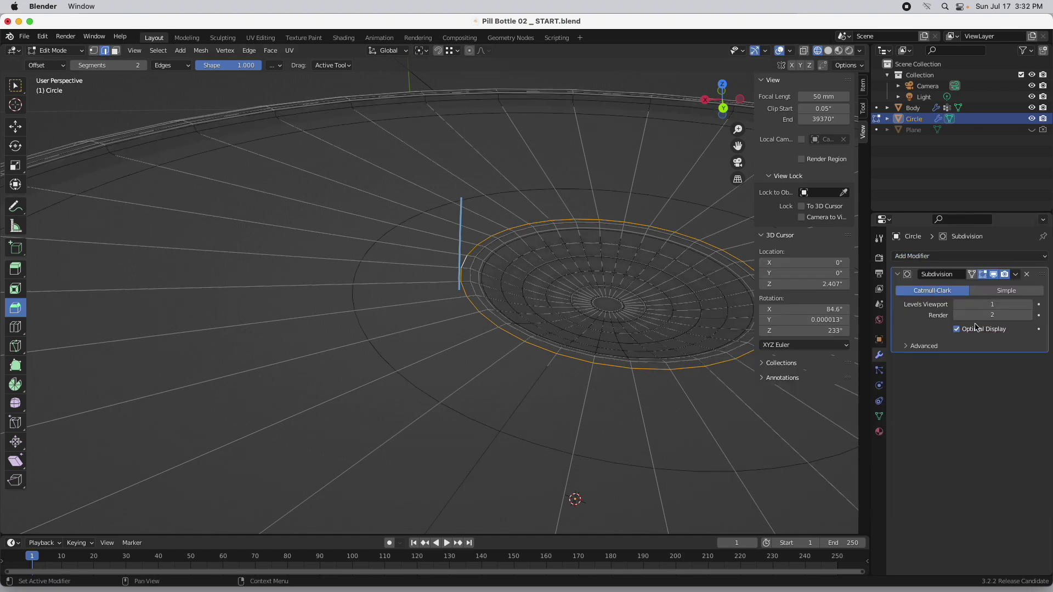
click(988, 305)
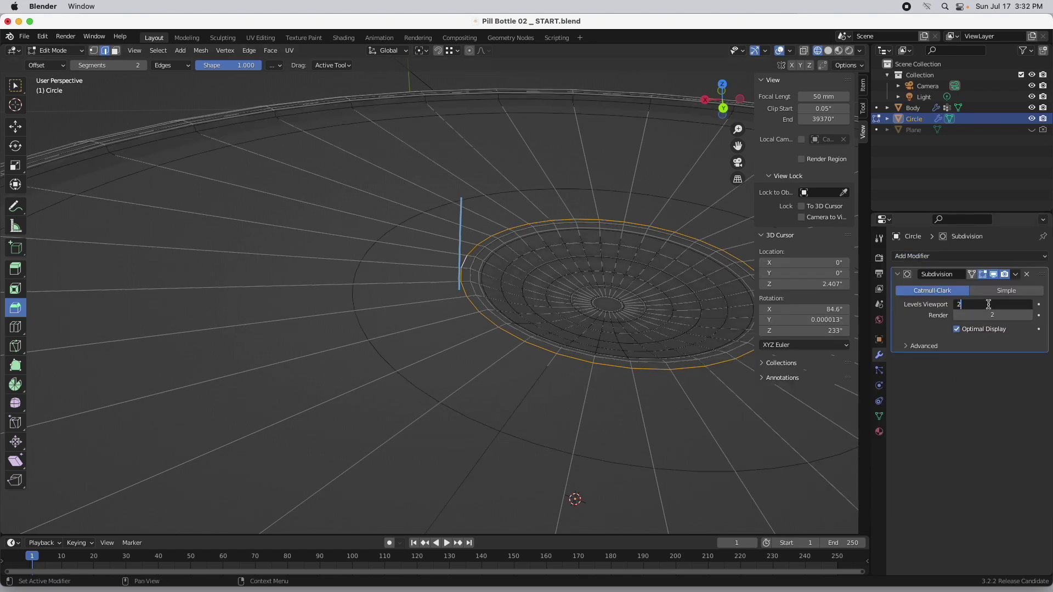
text(2)
key(Return)
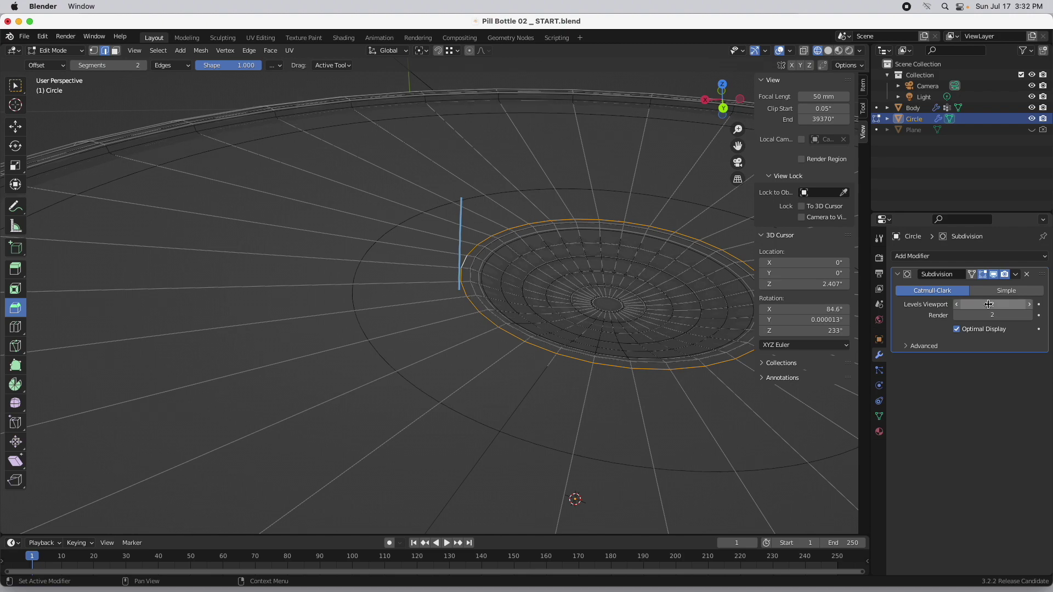
click(980, 331)
scroll(442, 288, up, 1)
mouse_move(446, 281)
middle_down()
mouse_move(461, 261)
mouse_move(444, 271)
middle_up()
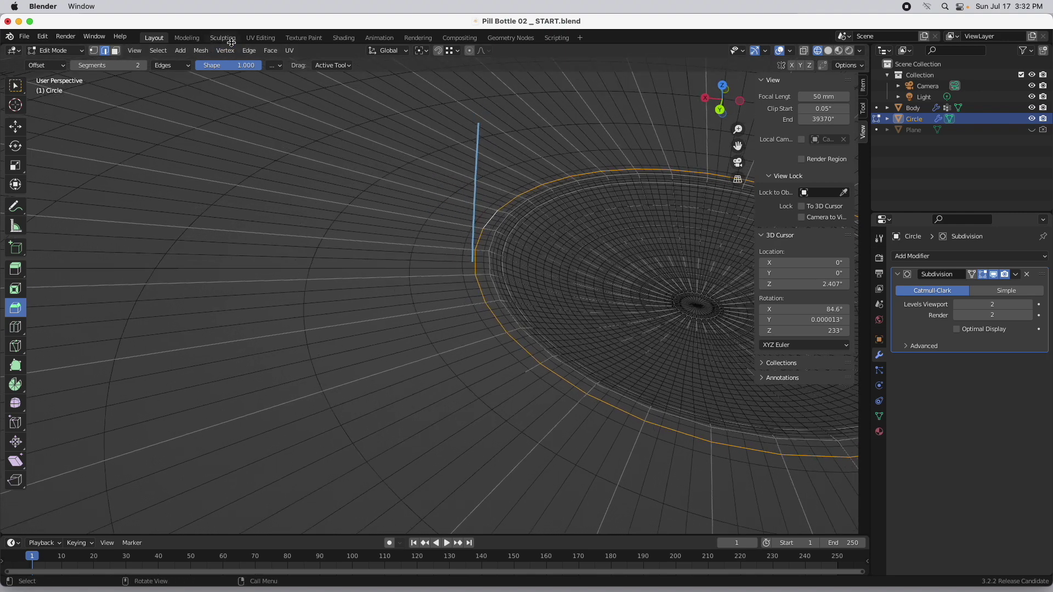
- Apply an edge crease of 1.000 to the selected outermost loop around the central dimple
click(254, 51)
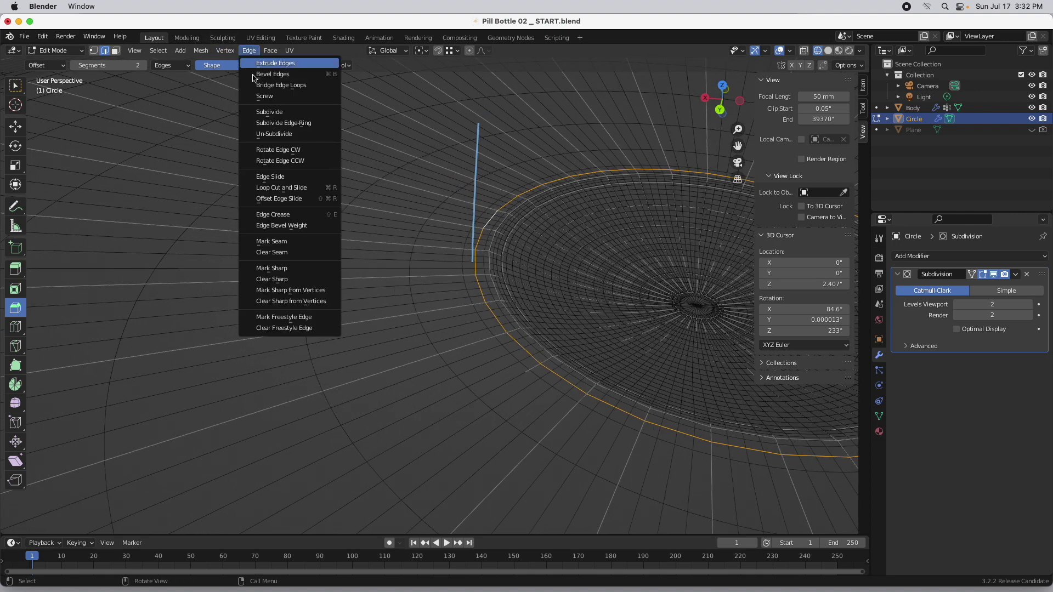
click(285, 218)
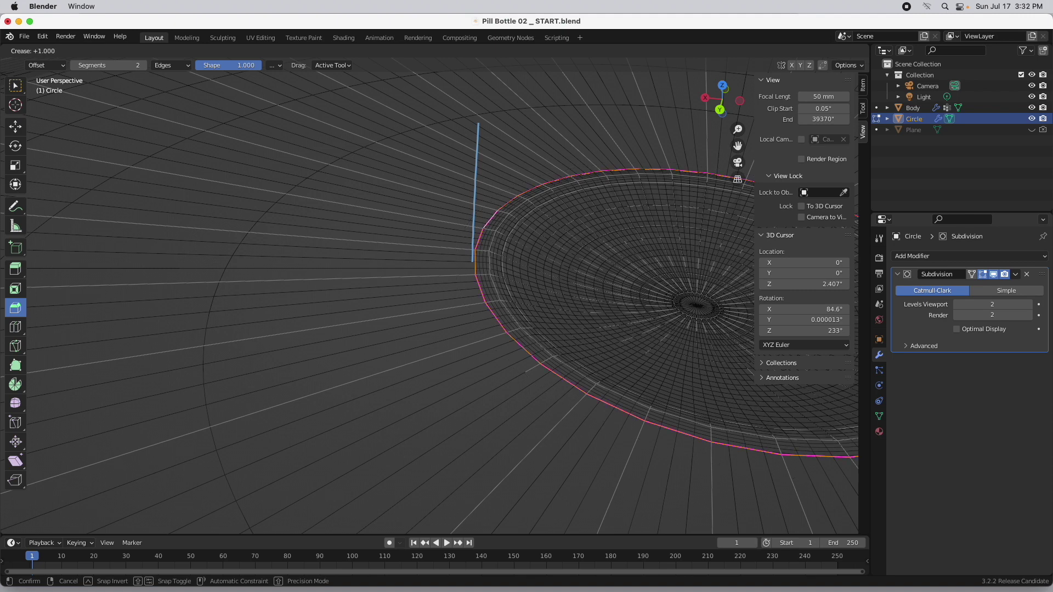
click(275, 230)
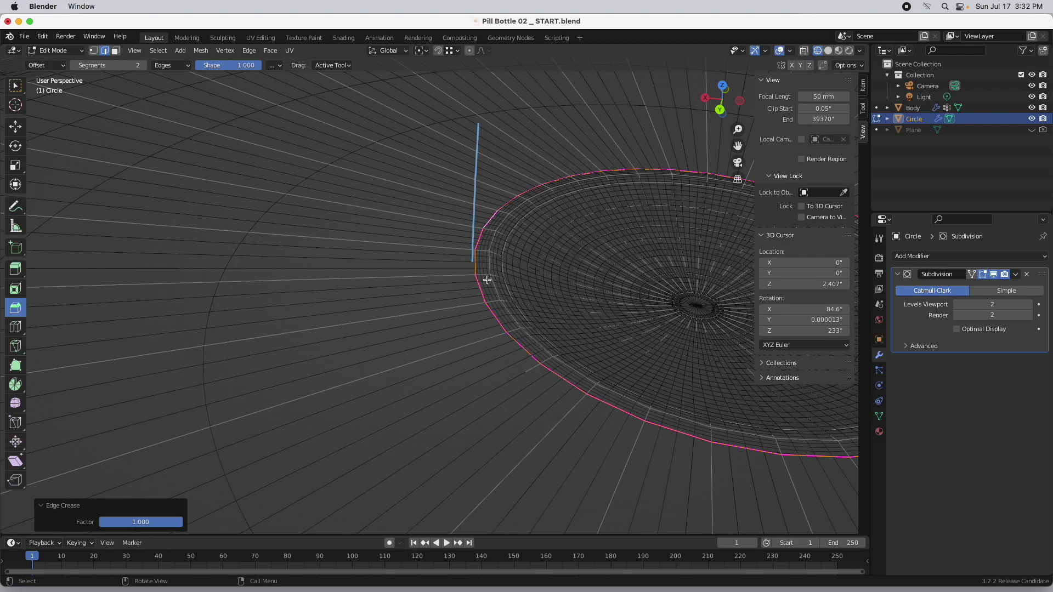
middle_drag(487, 290, 490, 263)
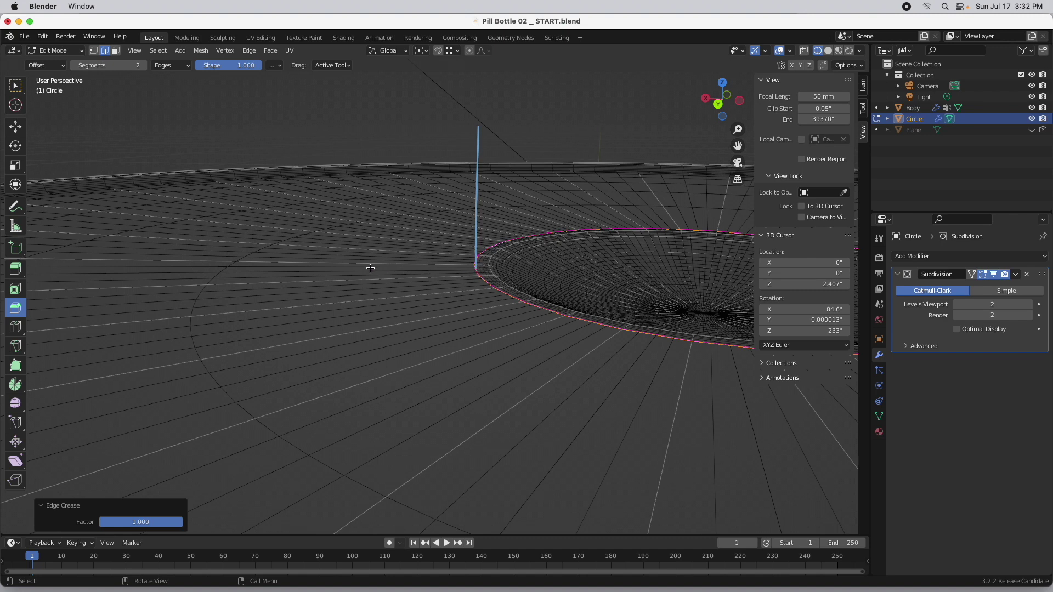
- Turn optimal display back on and crease the edge loop just inside the base of the cap's recessed rim to 1.000
ctrl+middle_drag(155, 268, 609, 351)
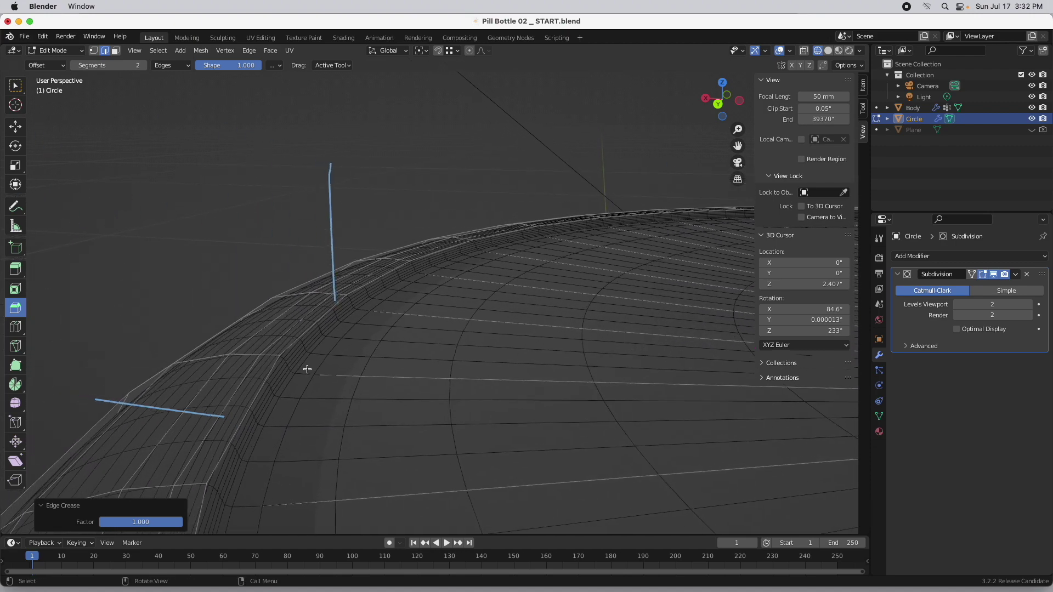
click(984, 330)
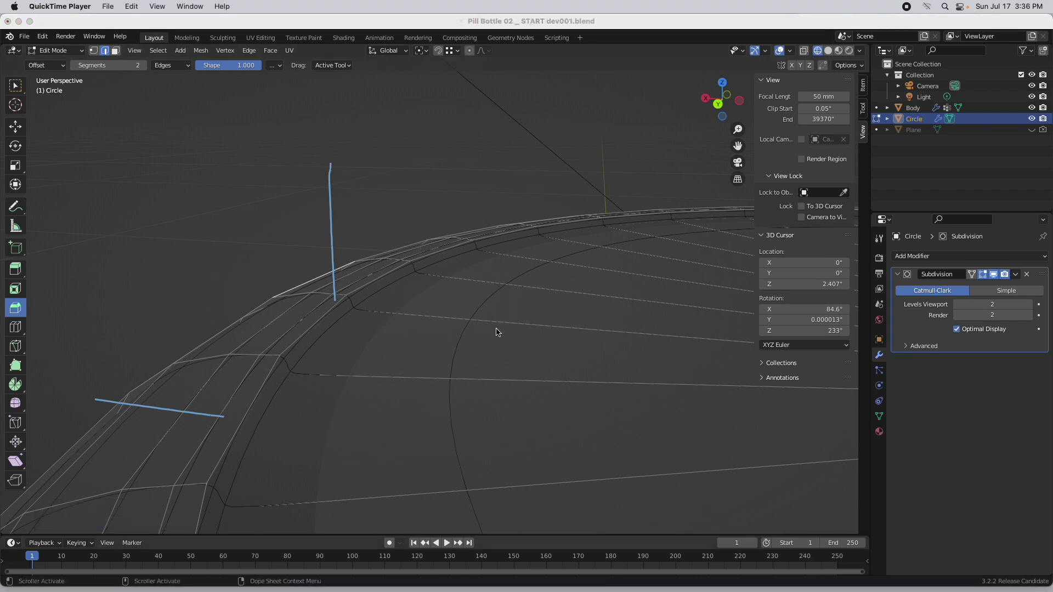
click(994, 276)
click(994, 276)
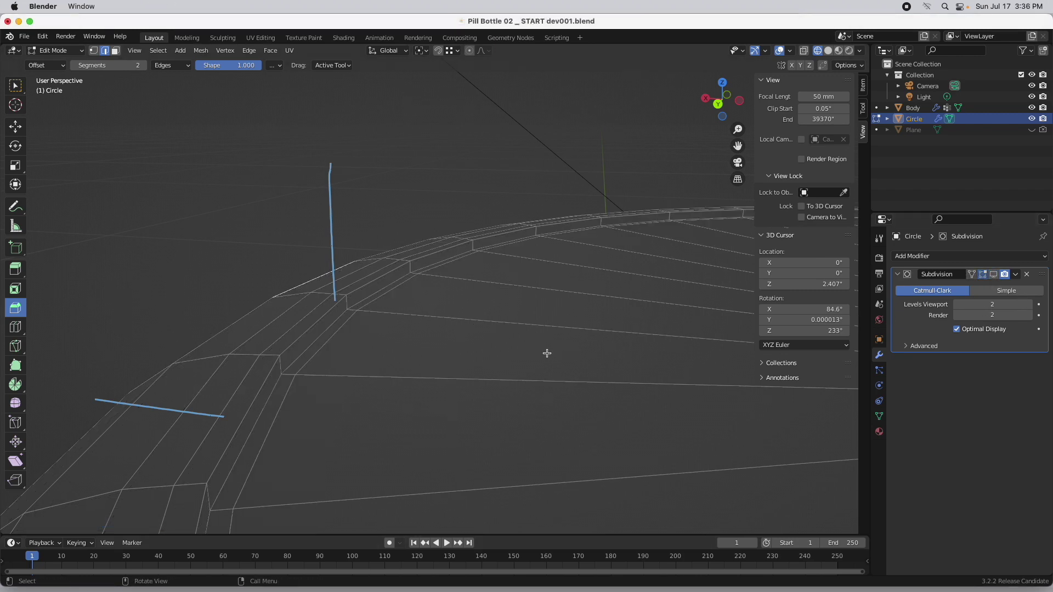
alt+click(344, 322)
click(994, 275)
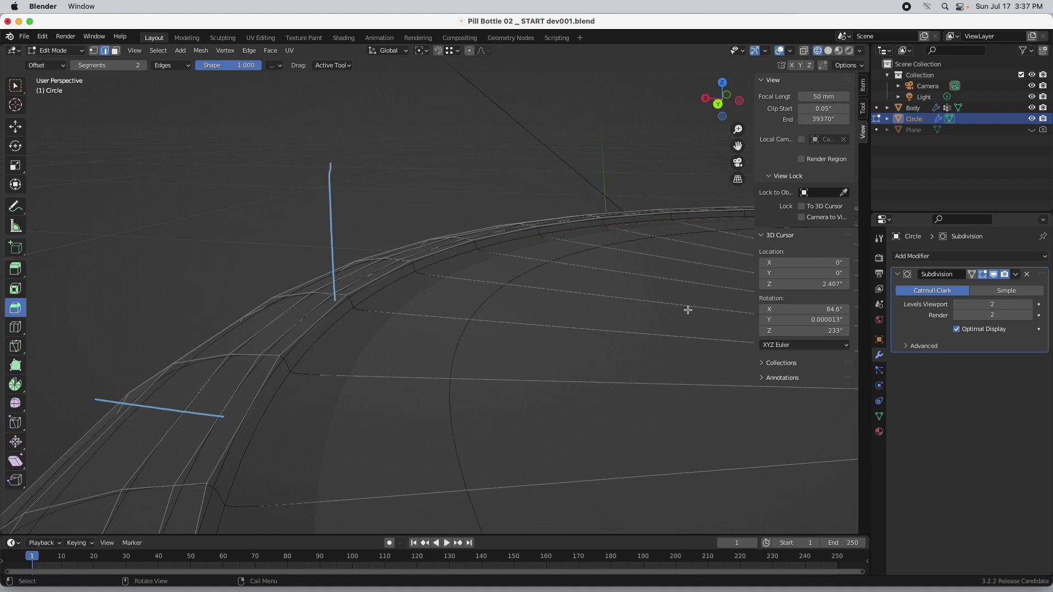
key(shift+e)
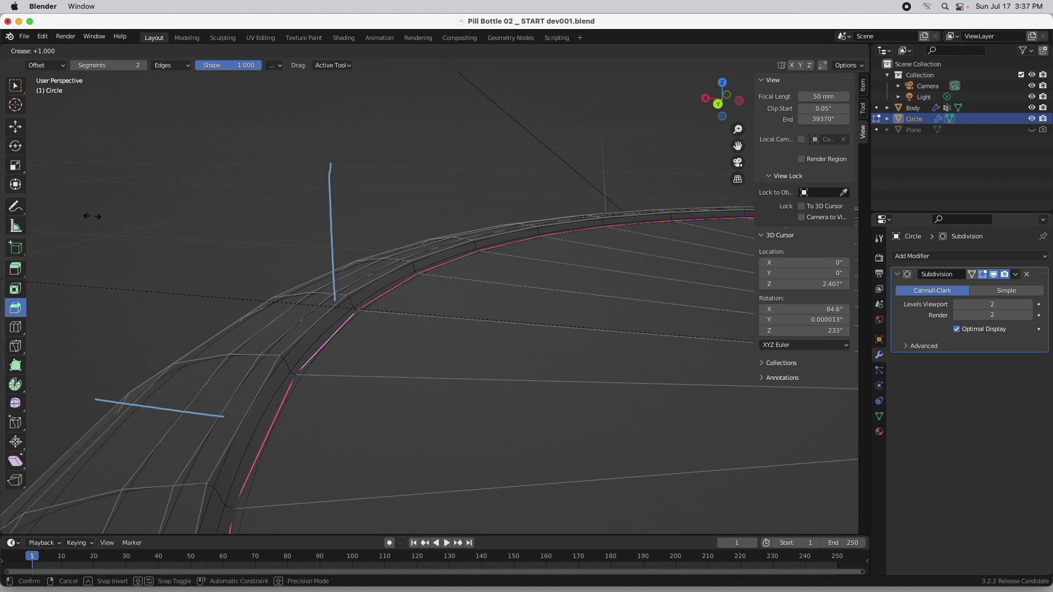
click(460, 210)
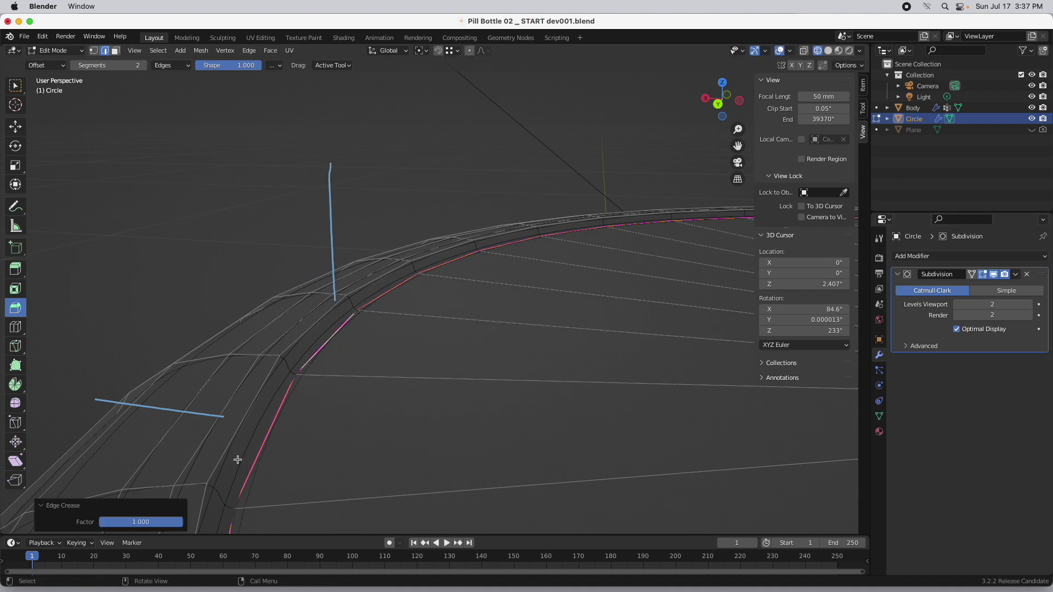
click(412, 173)
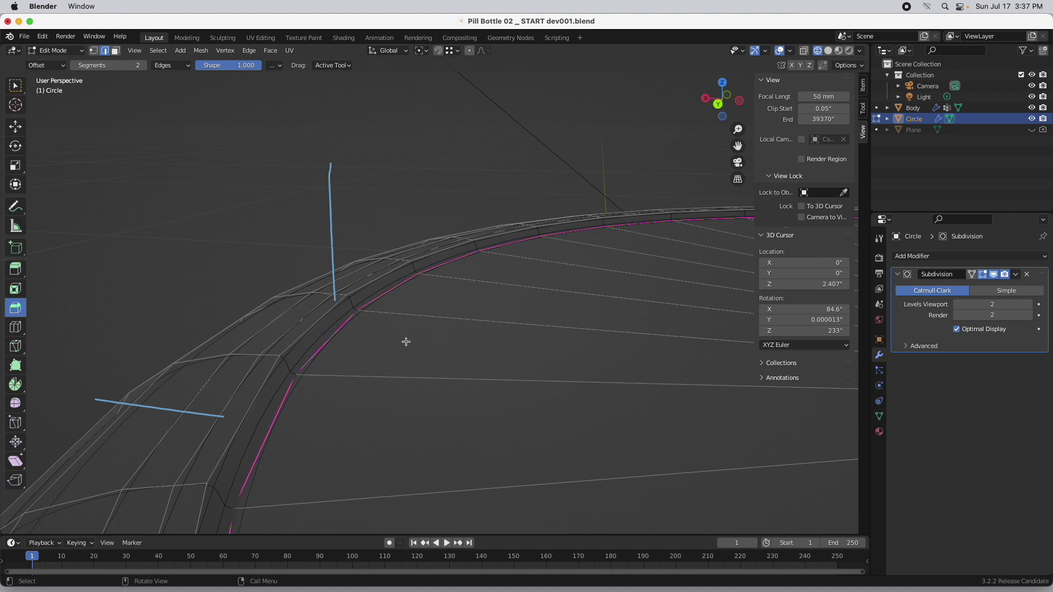
- Hide the subdivision in the viewport and inset the cap's large bottom face by about 0.0113"
middle_drag(372, 377, 379, 362)
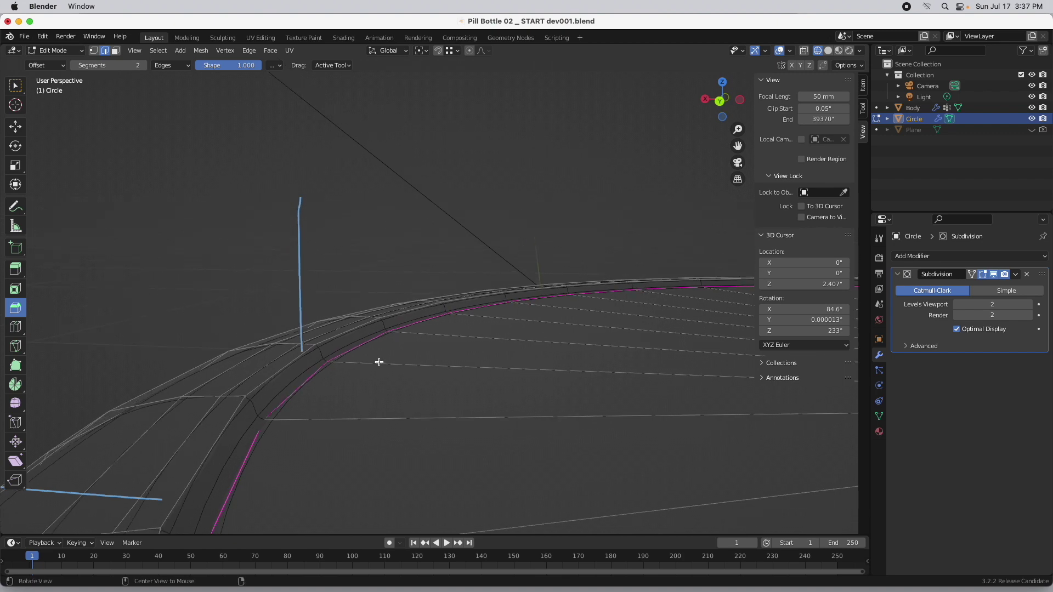
ctrl+middle_drag(598, 359, 459, 331)
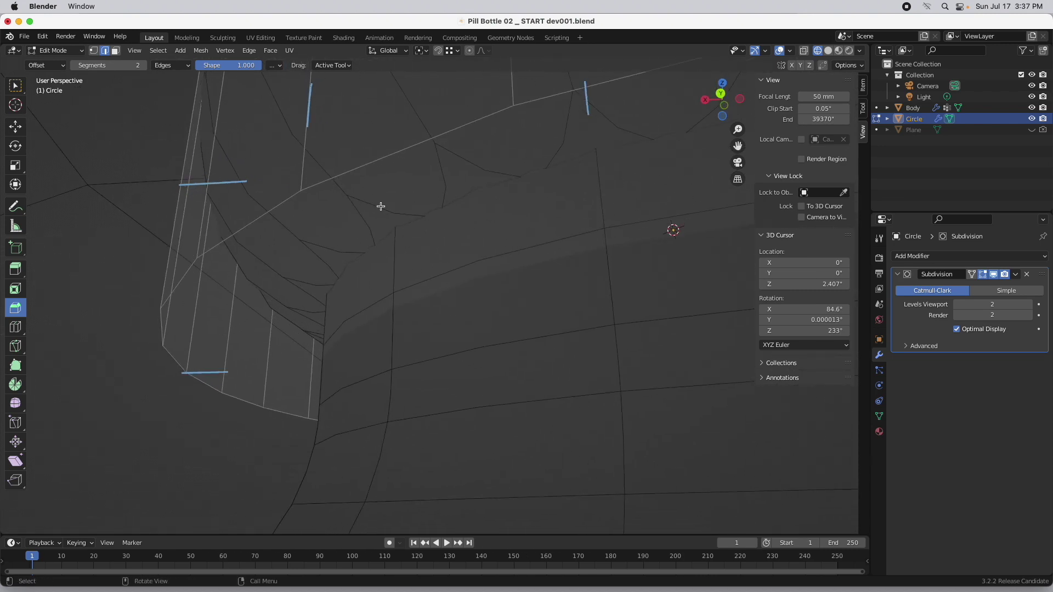
click(994, 275)
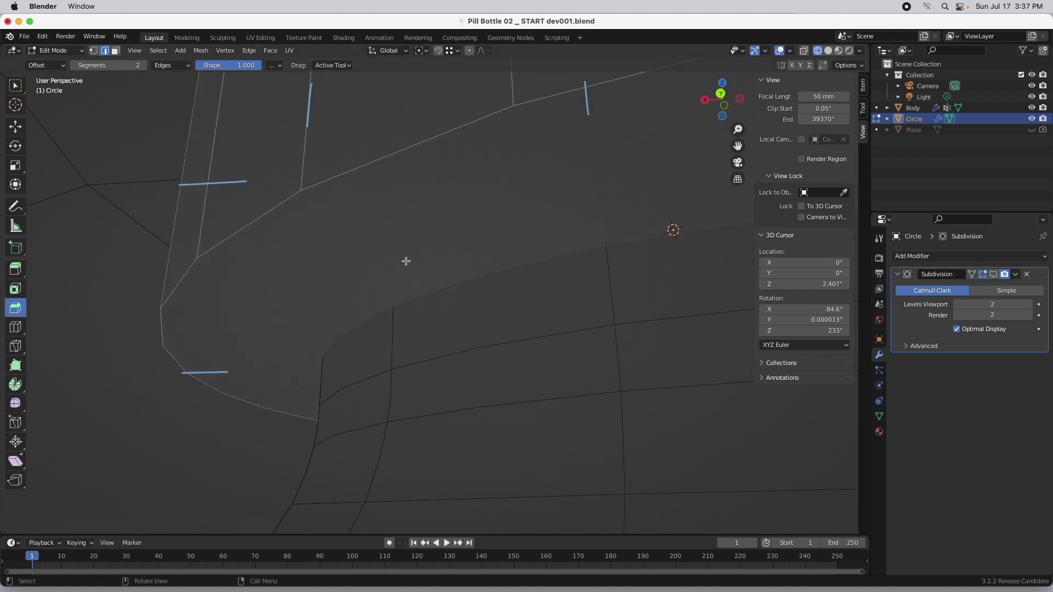
click(115, 51)
click(295, 237)
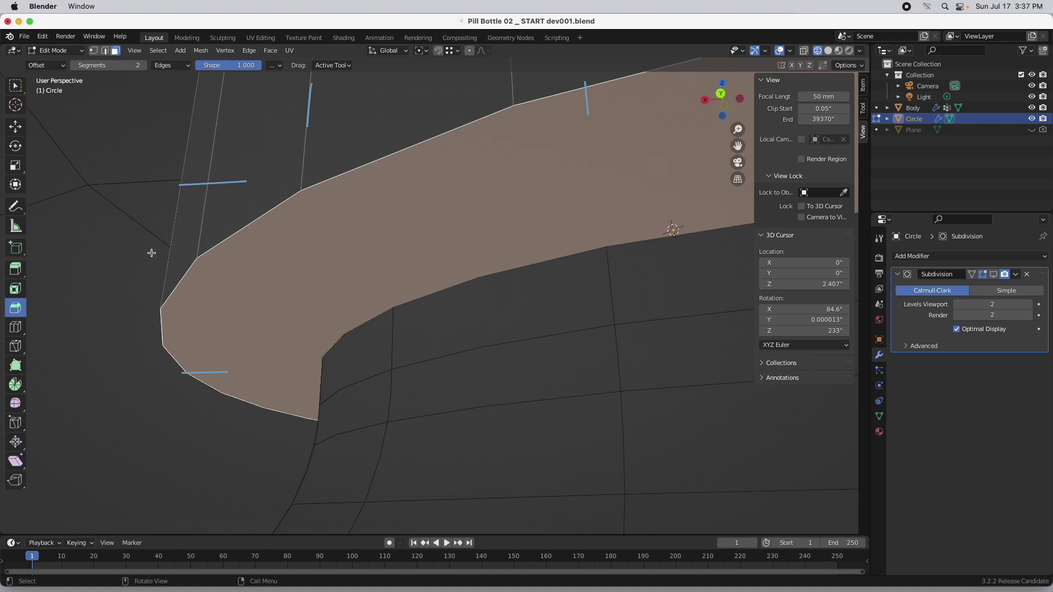
click(20, 294)
mouse_move(367, 275)
mouse_down()
mouse_move(308, 276)
mouse_move(390, 297)
mouse_move(368, 289)
mouse_up()
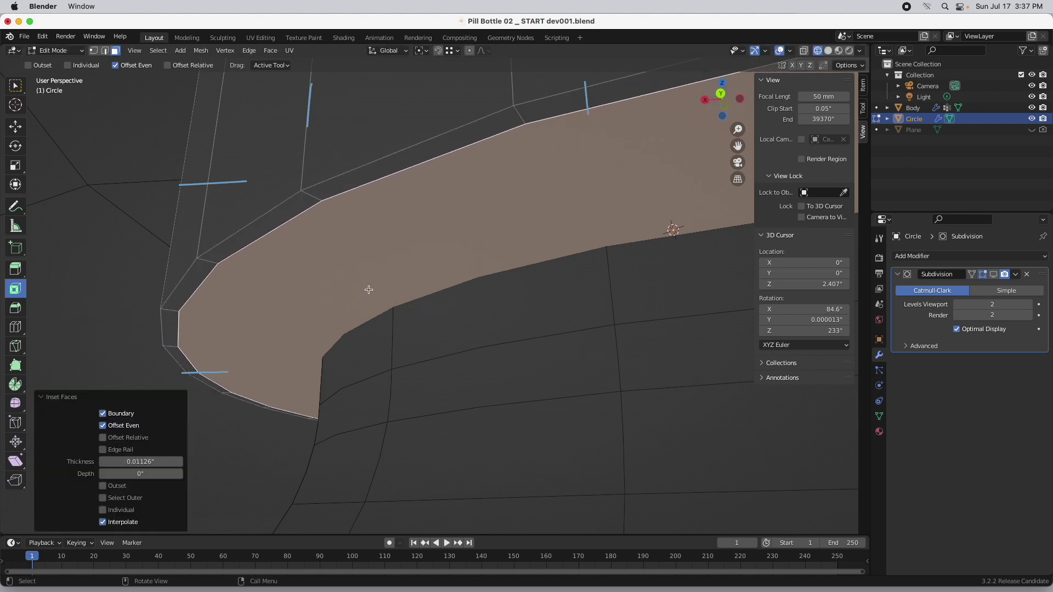
- Extrude the inset bottom face about 0.121" up into the cap and delete that face to leave the underside open
click(16, 269)
drag(689, 343, 681, 244)
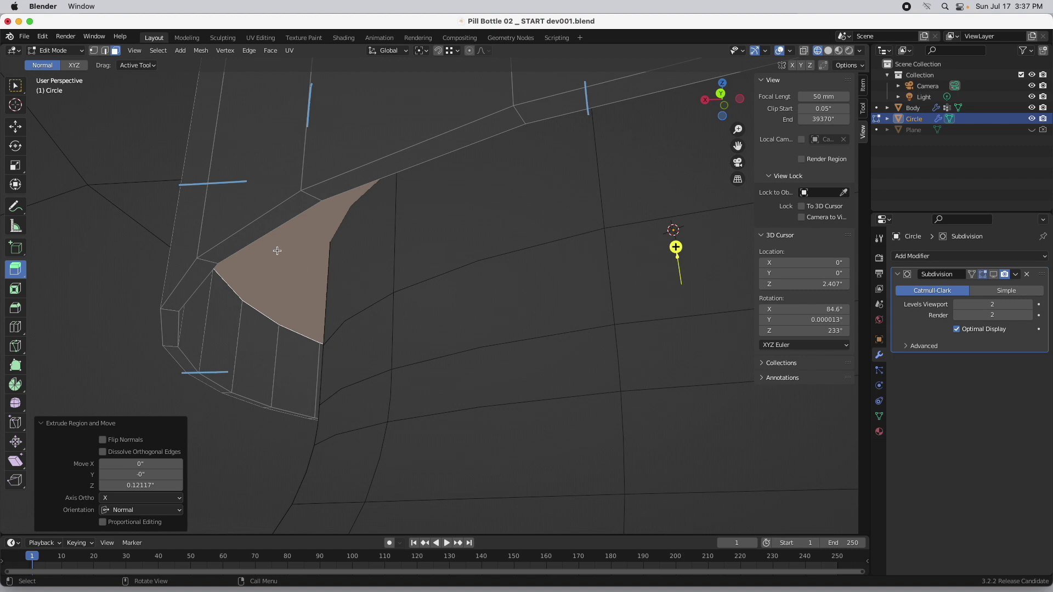
key(x)
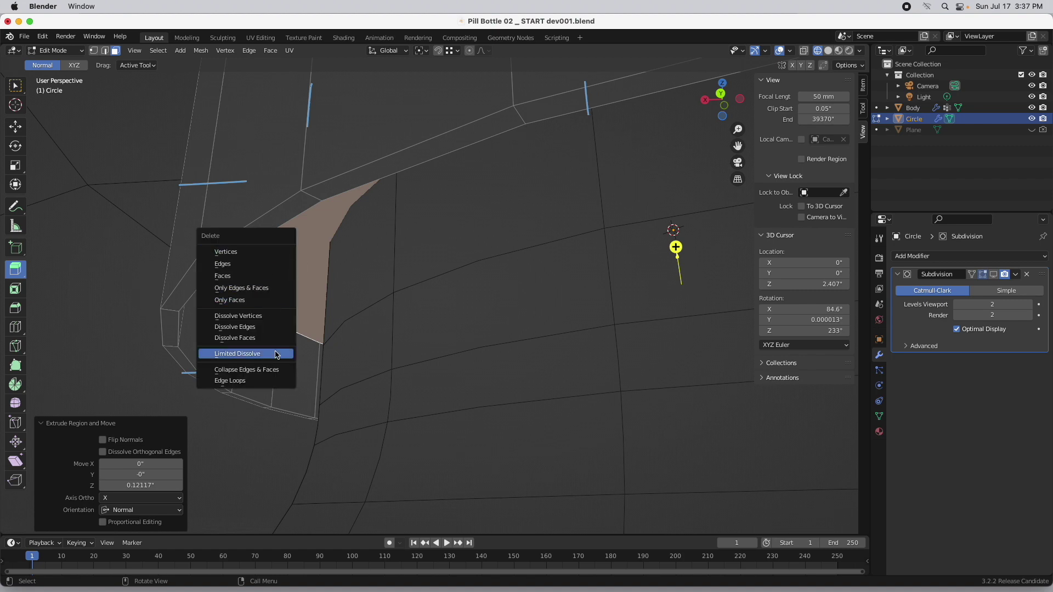
click(251, 278)
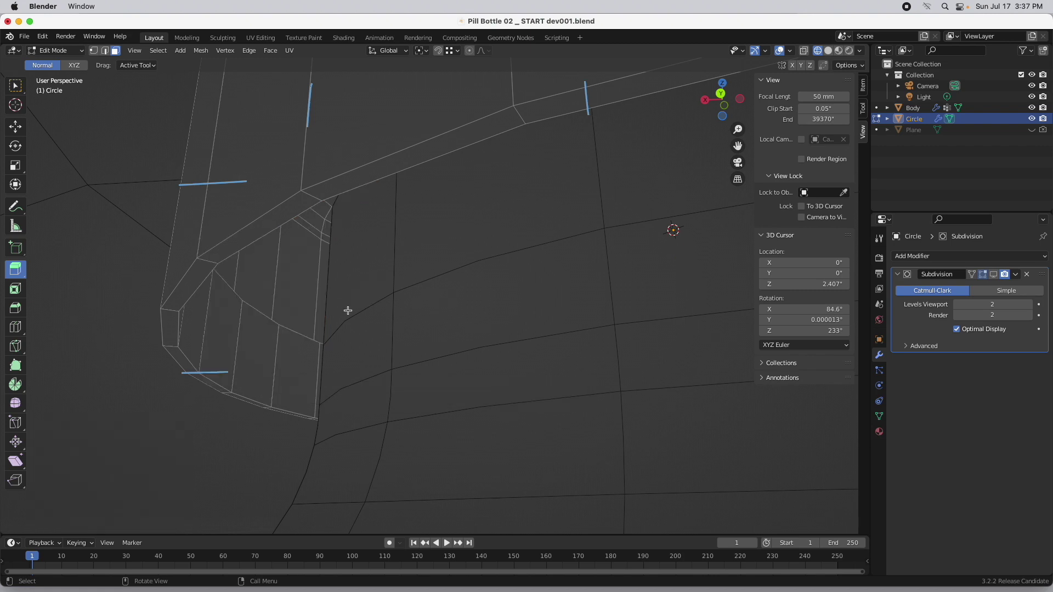
- Show the subdivision with optimal display off and crease the inner edge loop of the cap's bottom rim to 1.000
alt+click(231, 256)
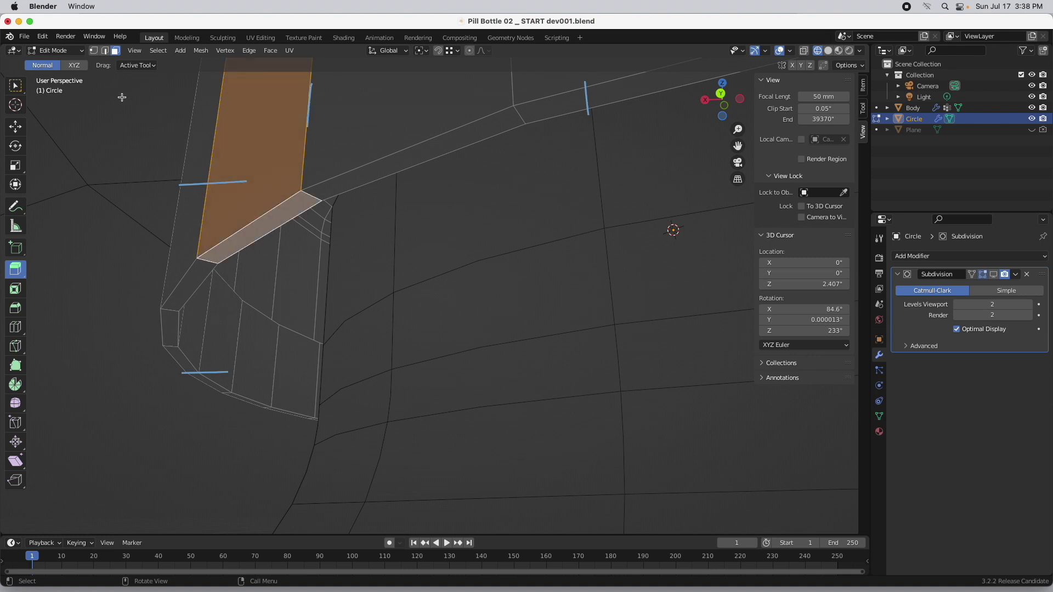
click(106, 51)
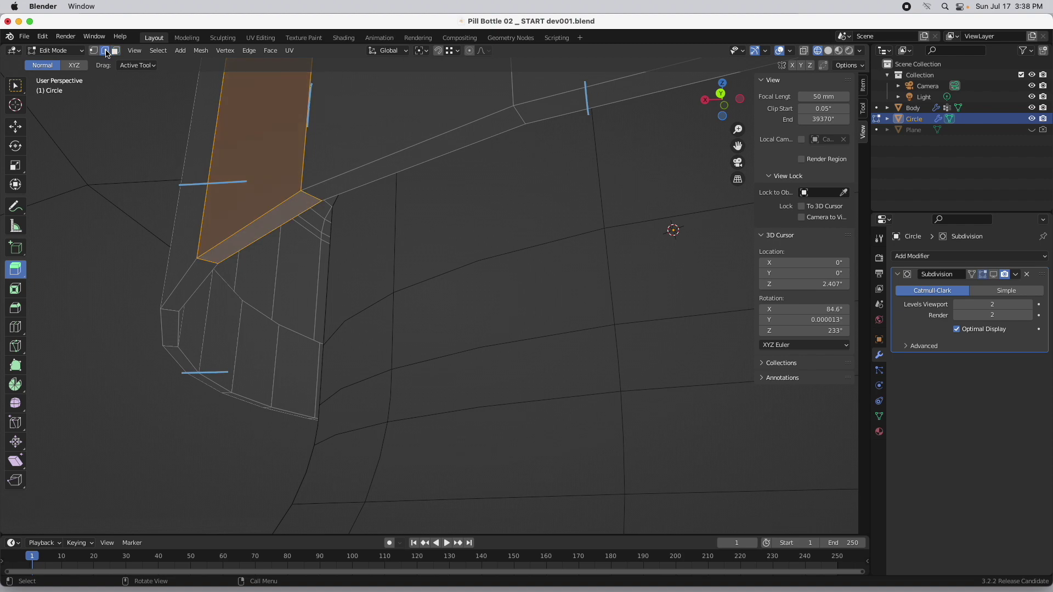
alt+click(198, 287)
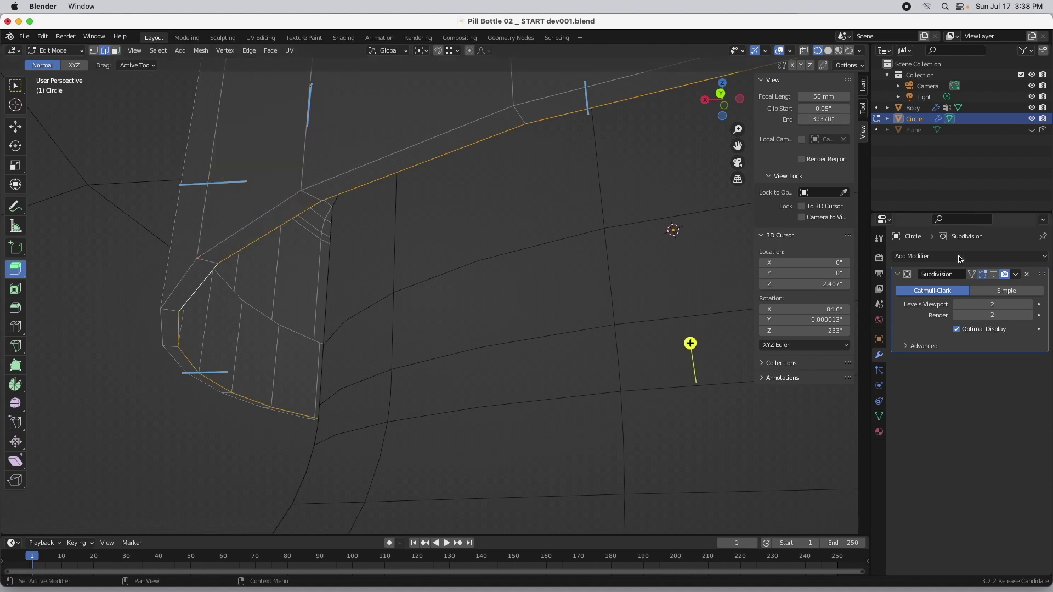
click(993, 275)
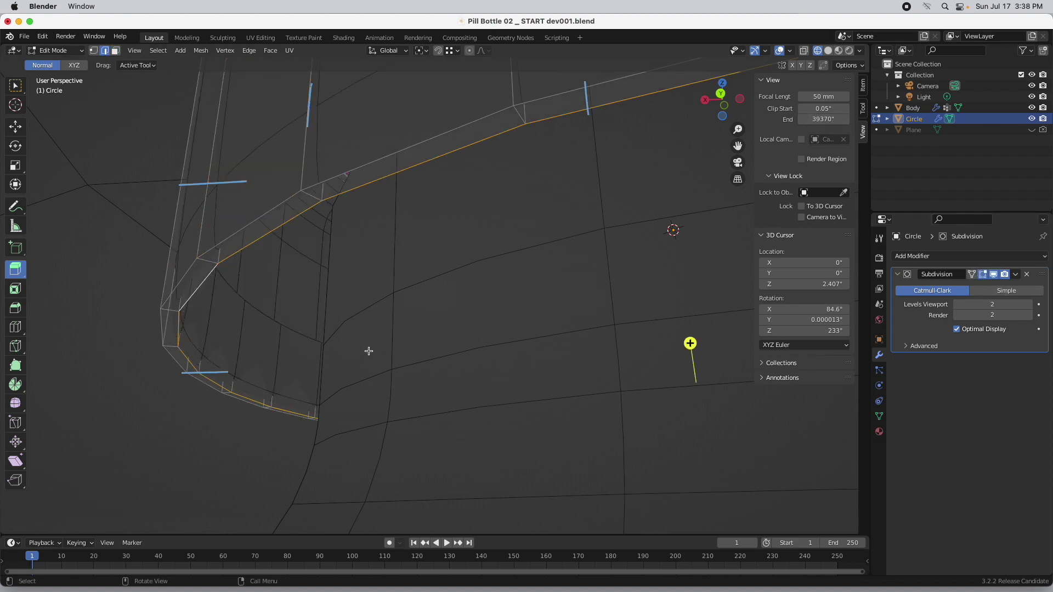
click(981, 332)
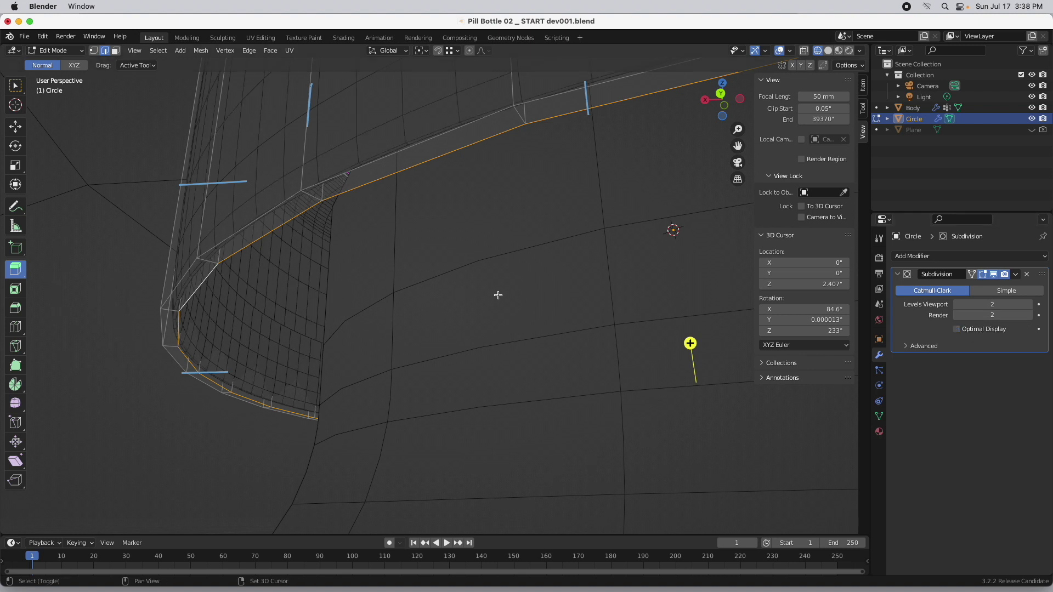
key(shift+e)
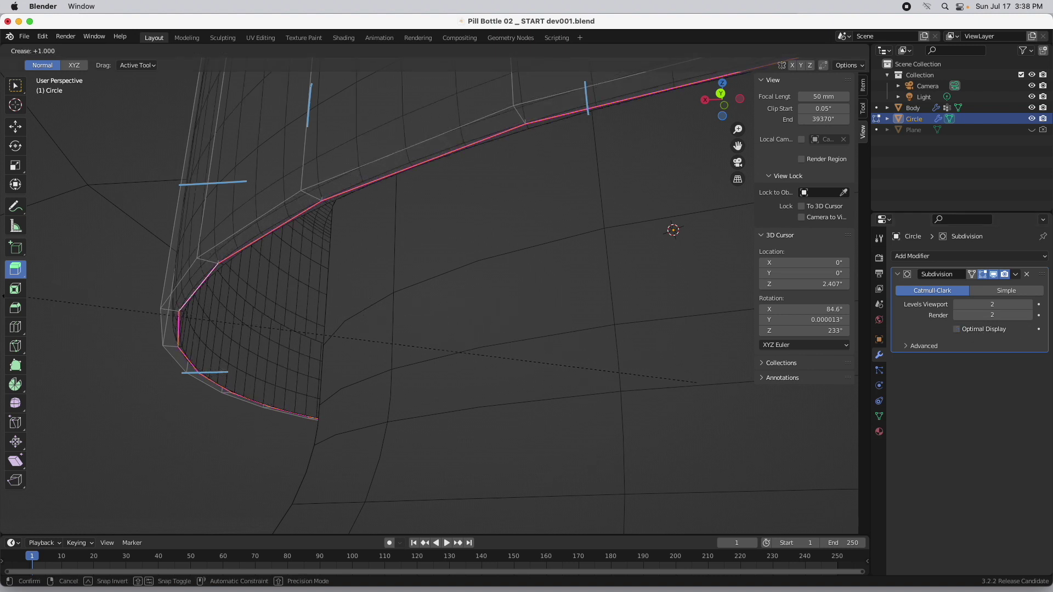
click(433, 320)
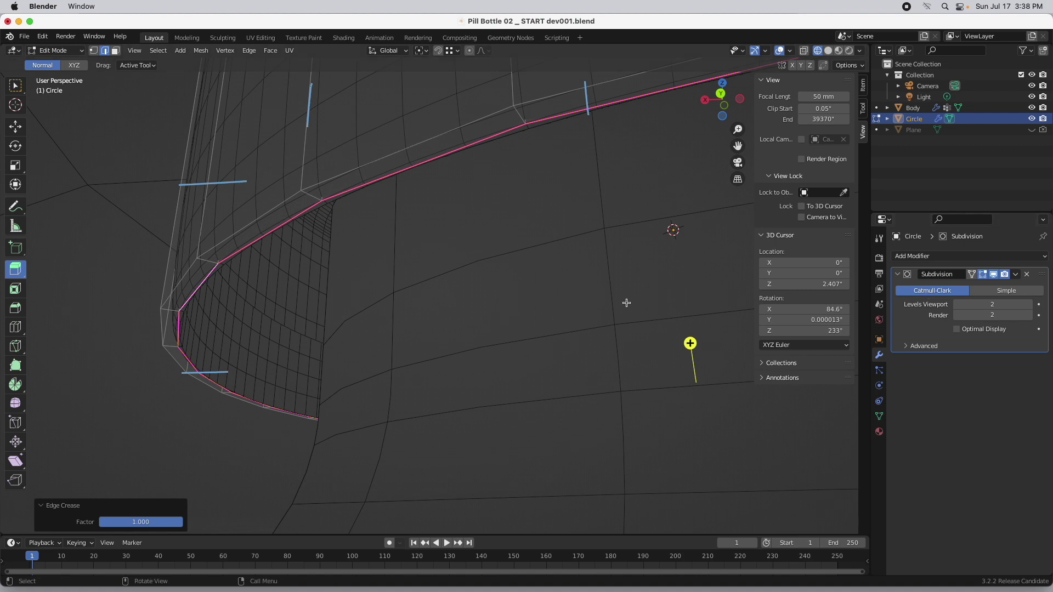
- Add one loop cut around the cap's outer wall, slid down near the bottom edge with a factor of about 0.842
alt+drag(449, 282, 455, 298)
scroll(455, 298, down, 5)
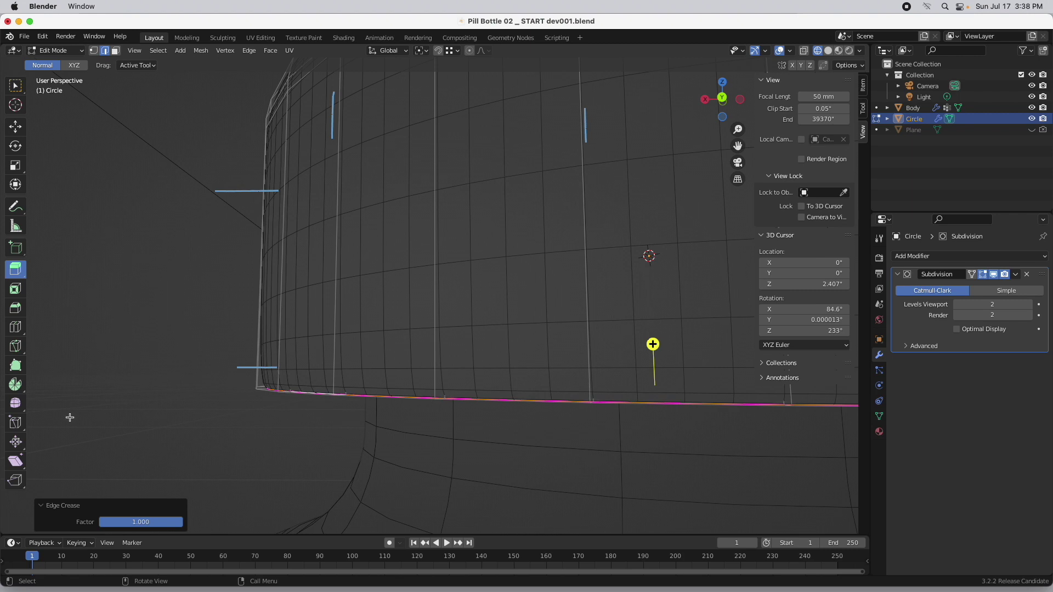
click(15, 330)
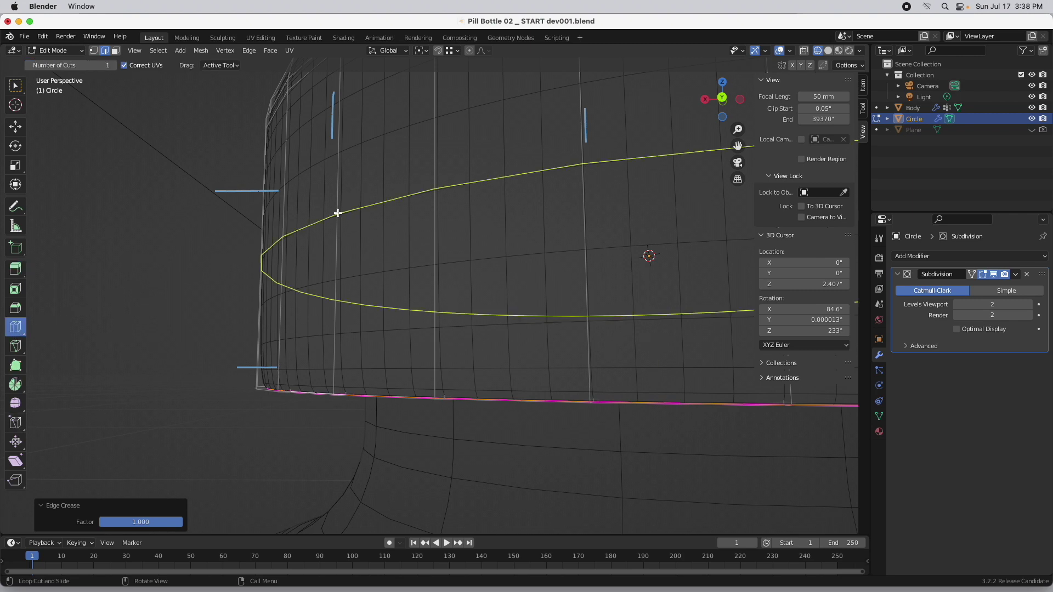
drag(337, 214, 336, 358)
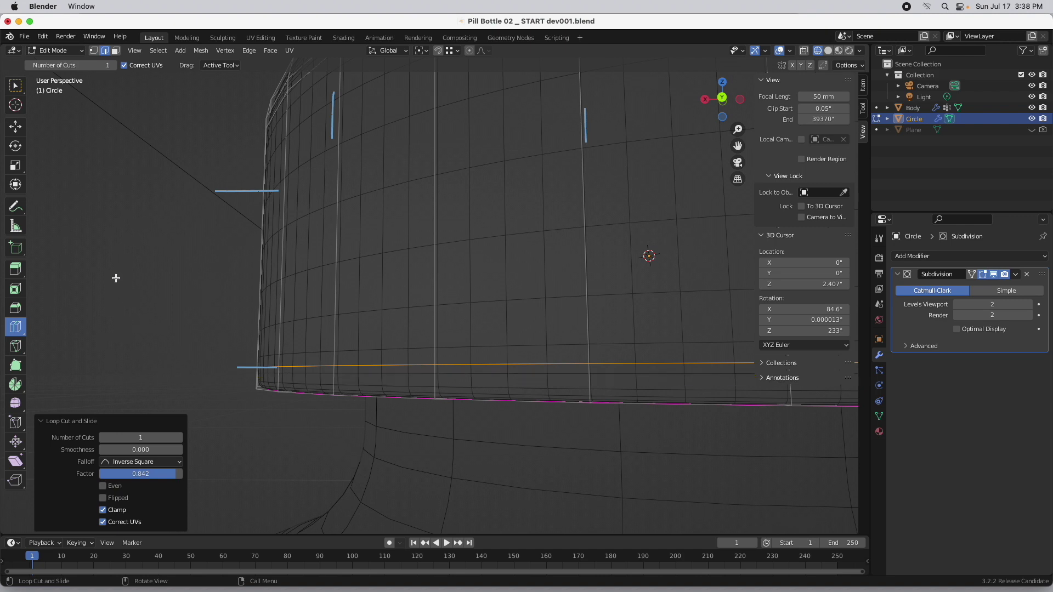
- Extrude the narrow ring of faces at the bottom of the outer wall outward along its normals with an offset of about -0.00487"
click(115, 50)
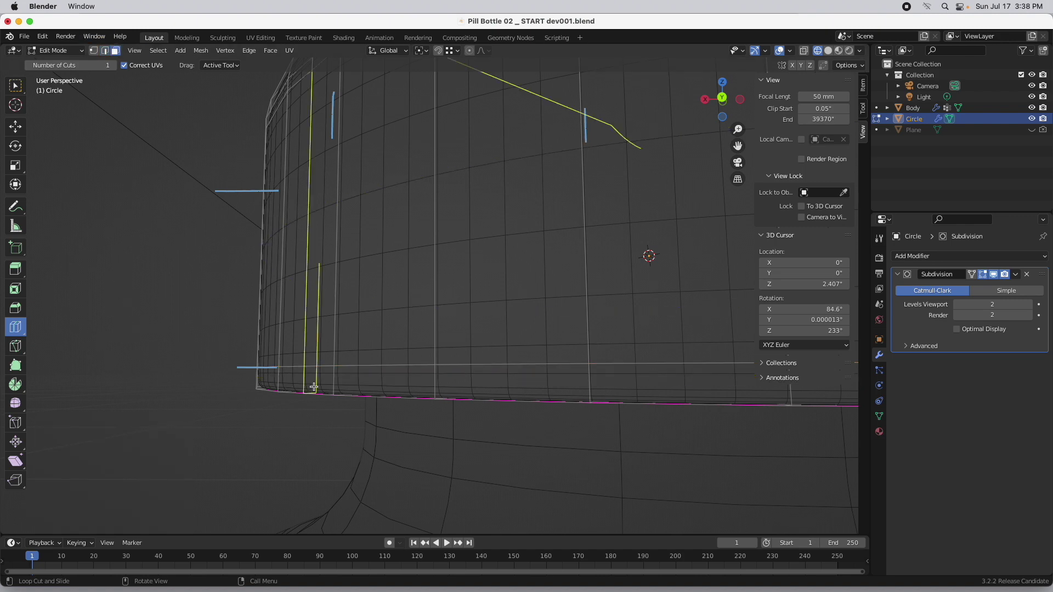
click(15, 126)
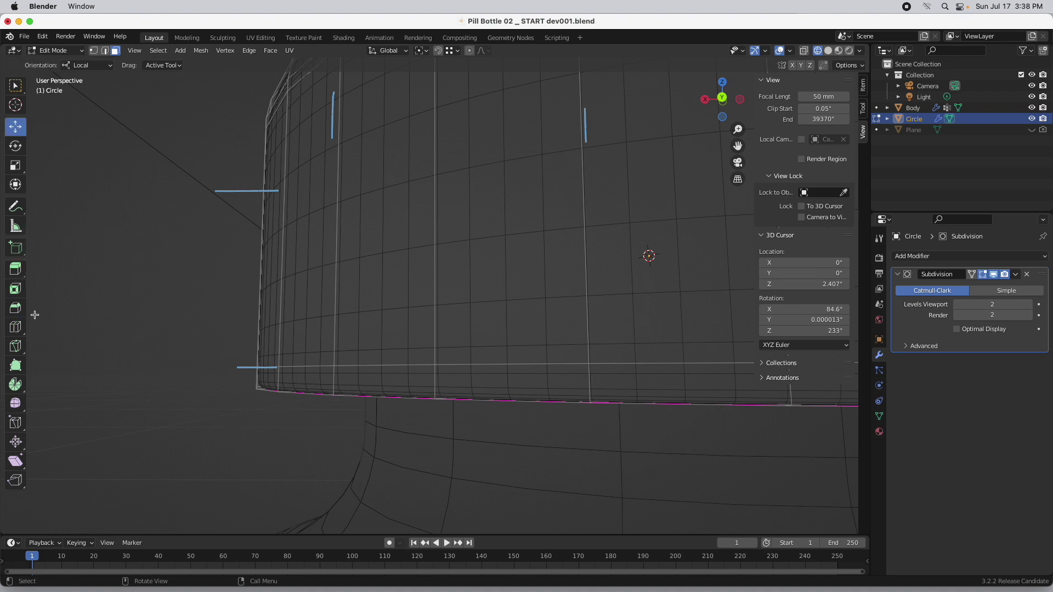
alt+click(332, 376)
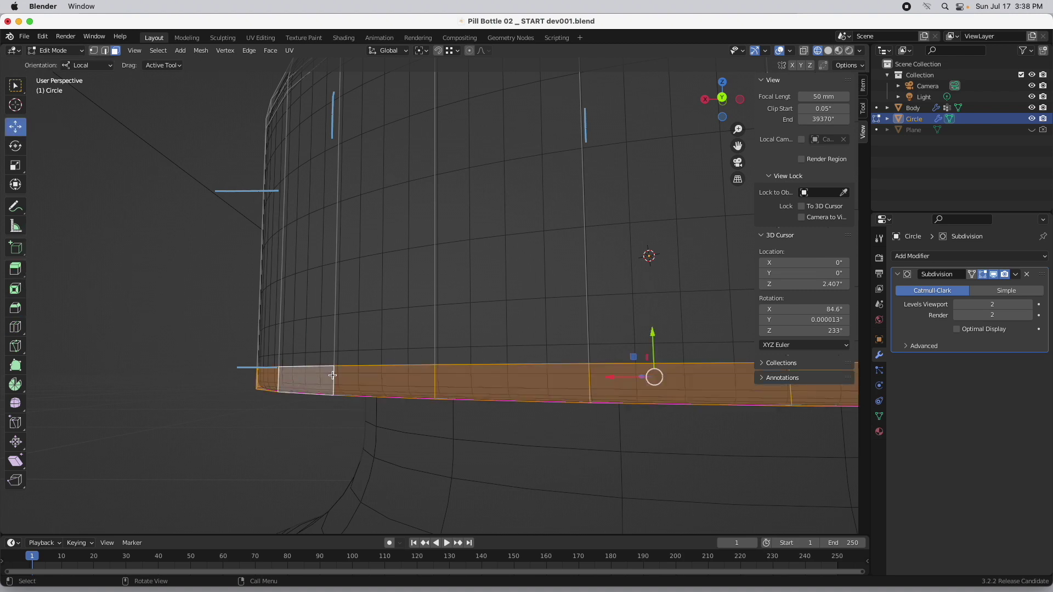
click(13, 268)
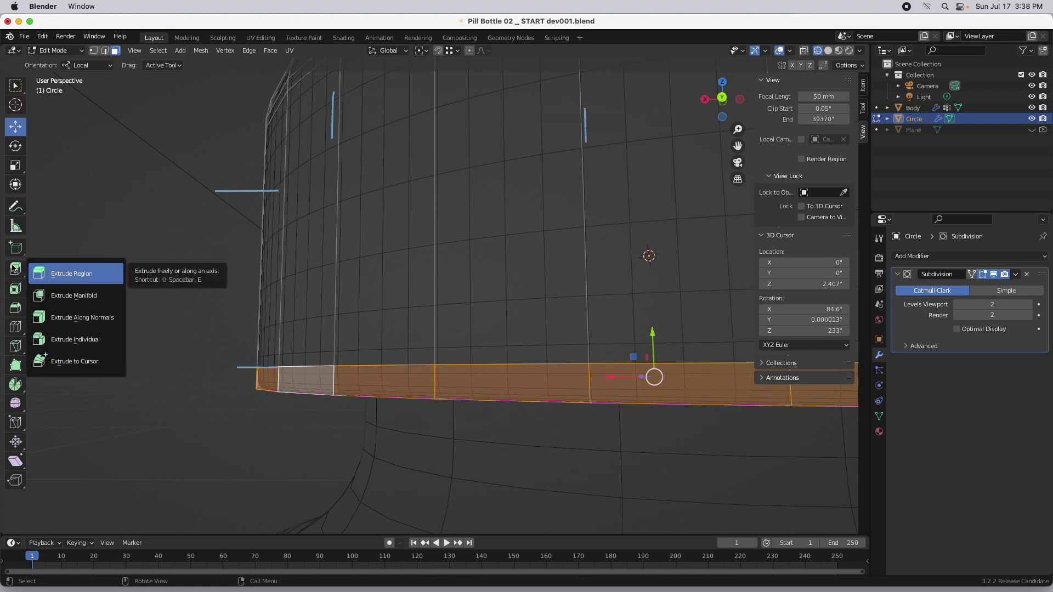
click(94, 317)
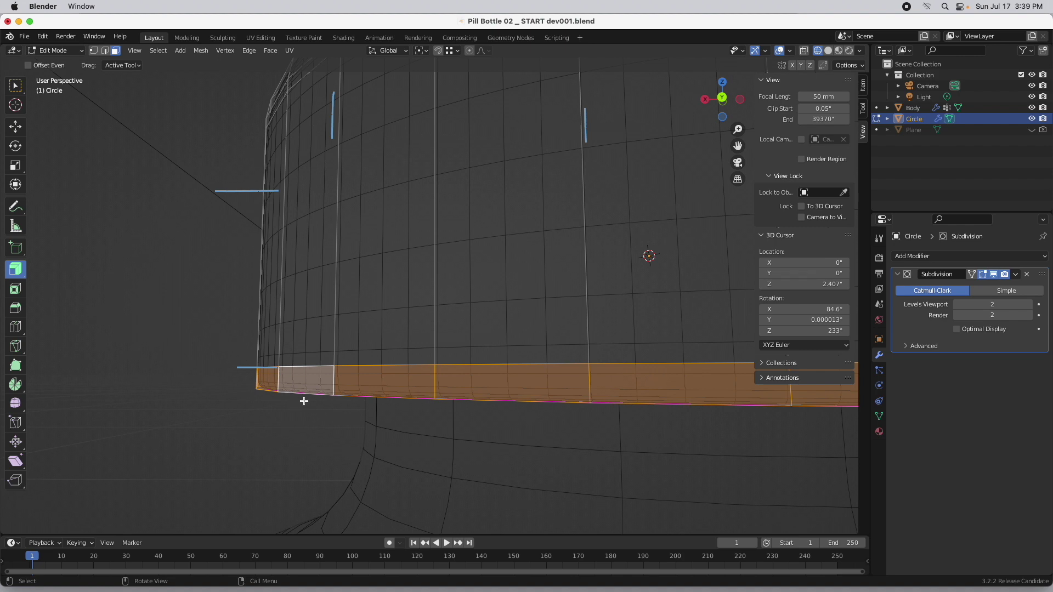
drag(299, 375, 268, 376)
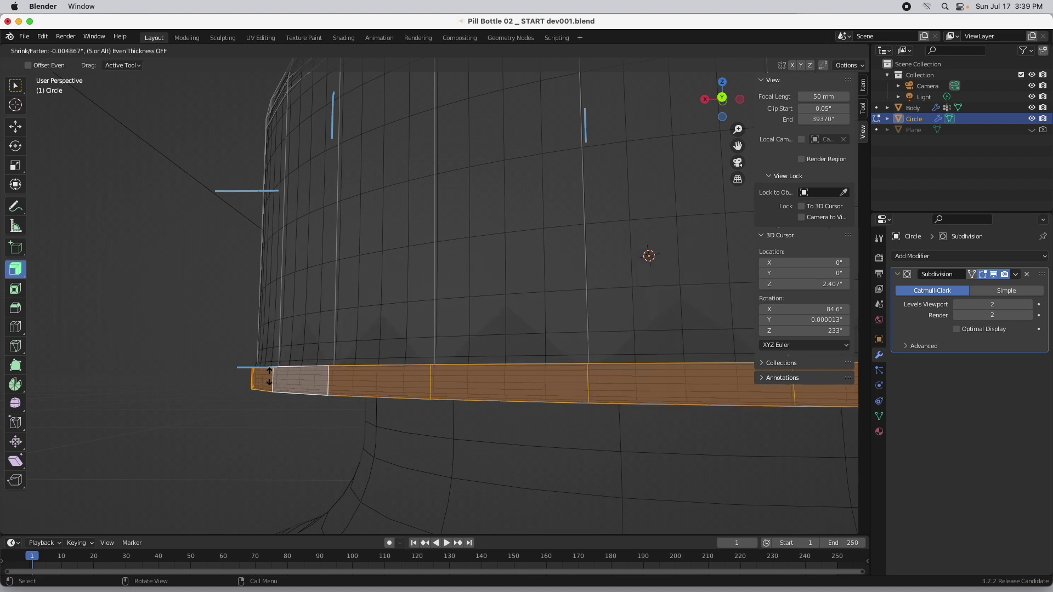
drag(269, 376, 269, 377)
mouse_move(296, 433)
middle_down()
mouse_move(271, 401)
mouse_move(278, 434)
middle_up()
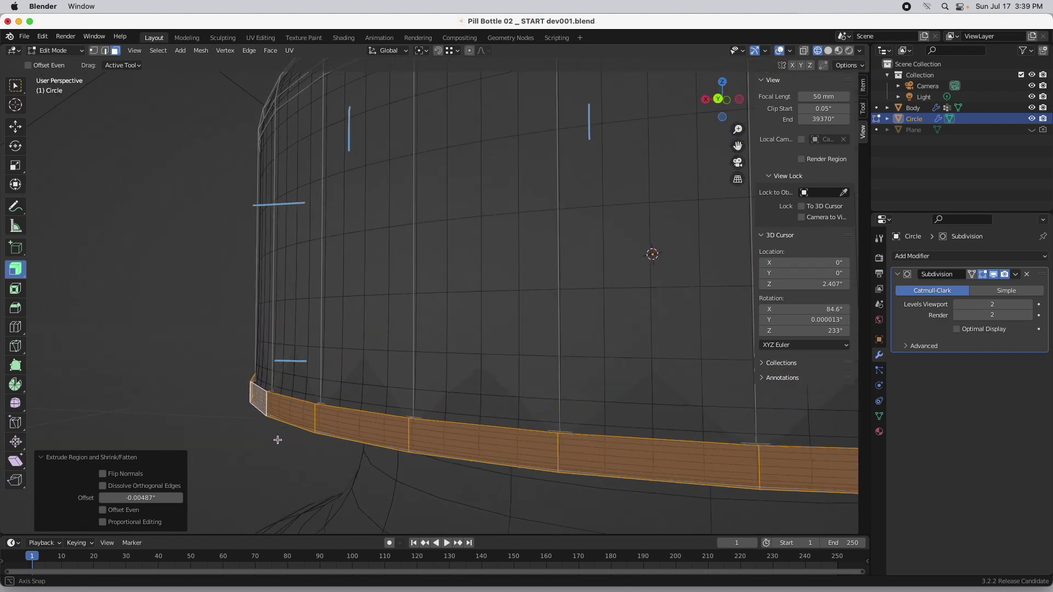
- Hide the subdivision in the viewport and fatten the extruded bottom ring outward with a Shrink/Fatten offset of about -0.00531"
click(994, 276)
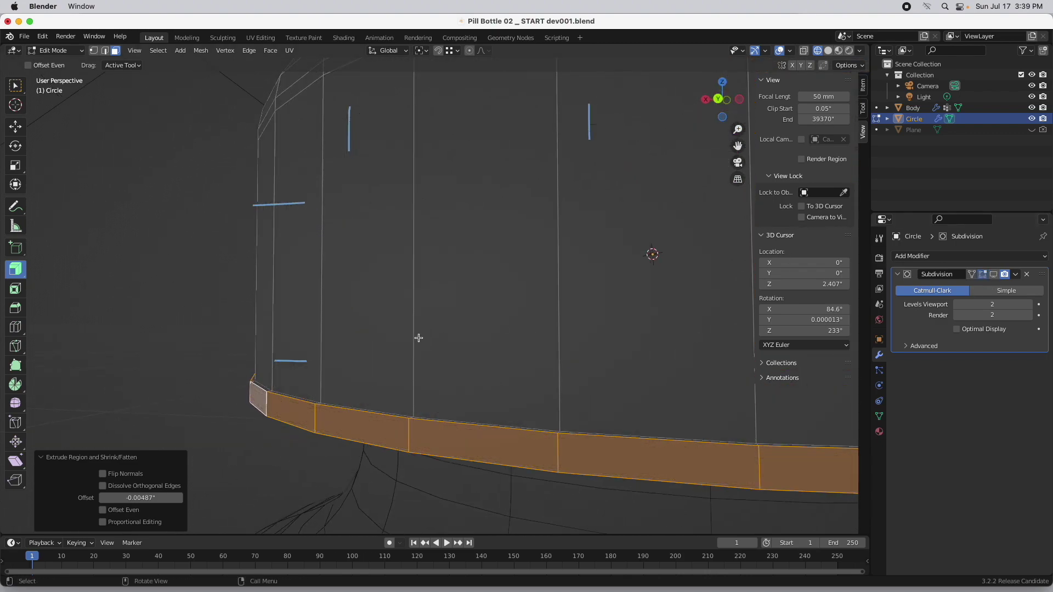
middle_drag(361, 349, 298, 364)
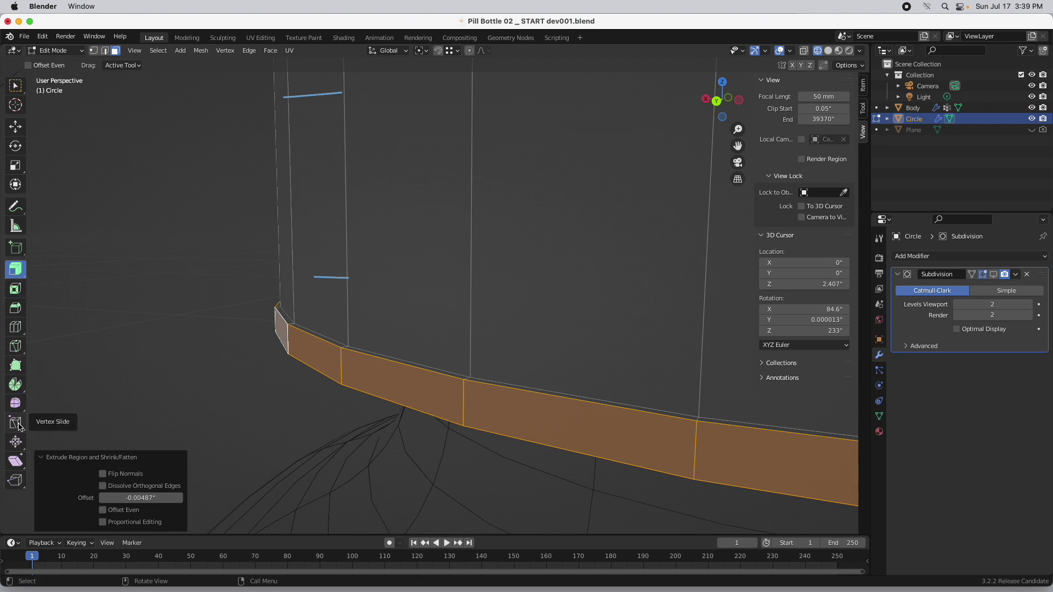
click(16, 442)
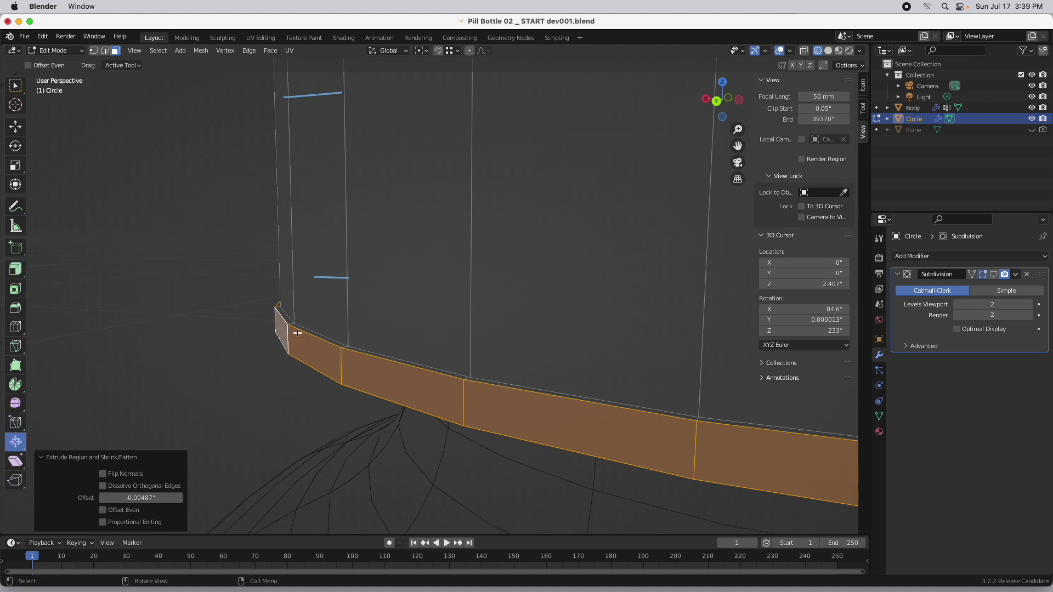
drag(306, 338, 300, 342)
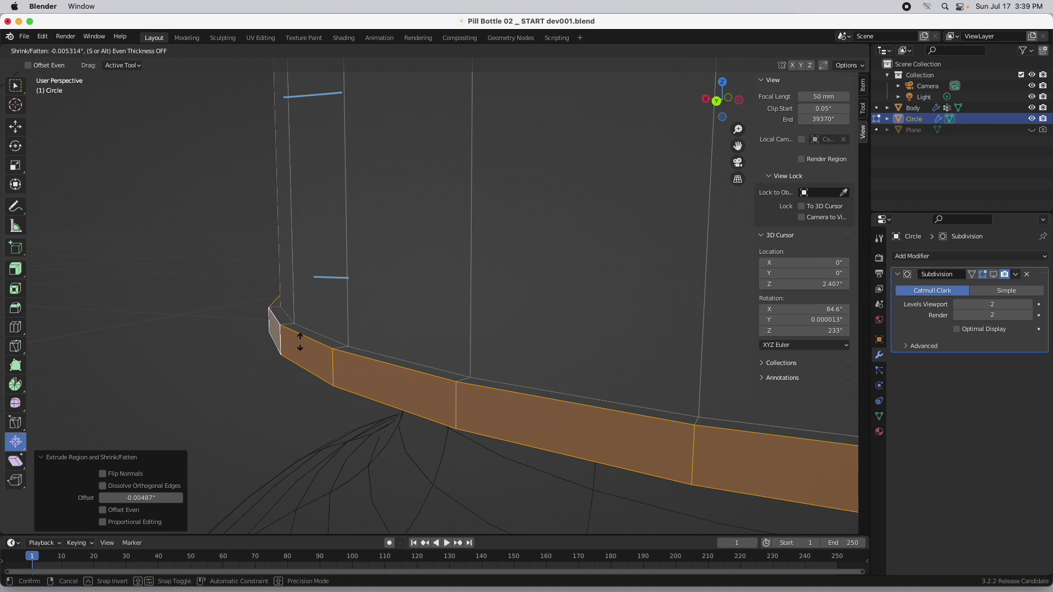
click(300, 341)
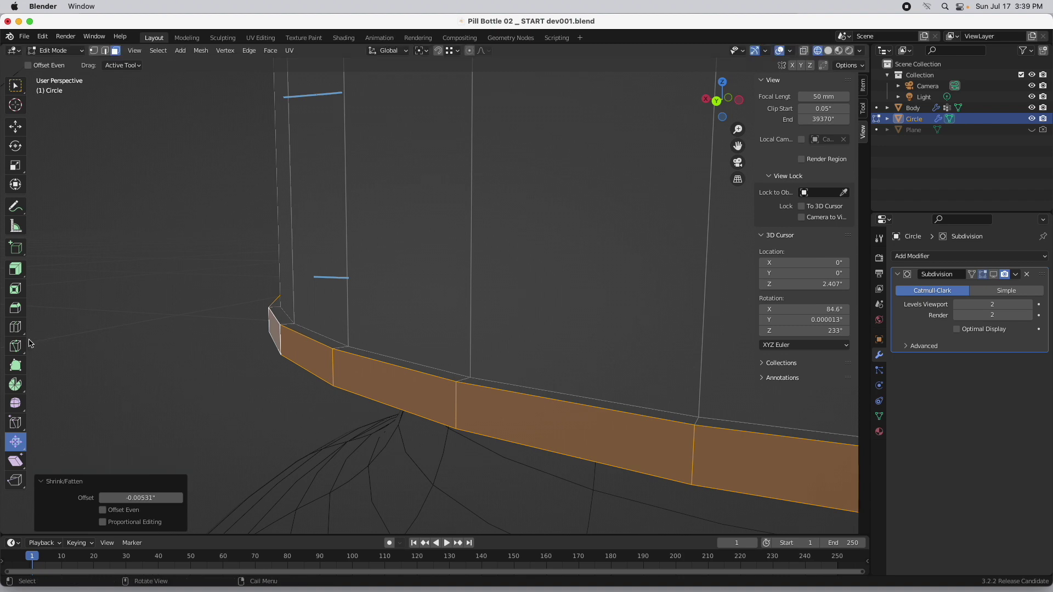
- Add one loop cut around the cap wall just above the bottom ring, with a slide factor of about 0.966
click(15, 328)
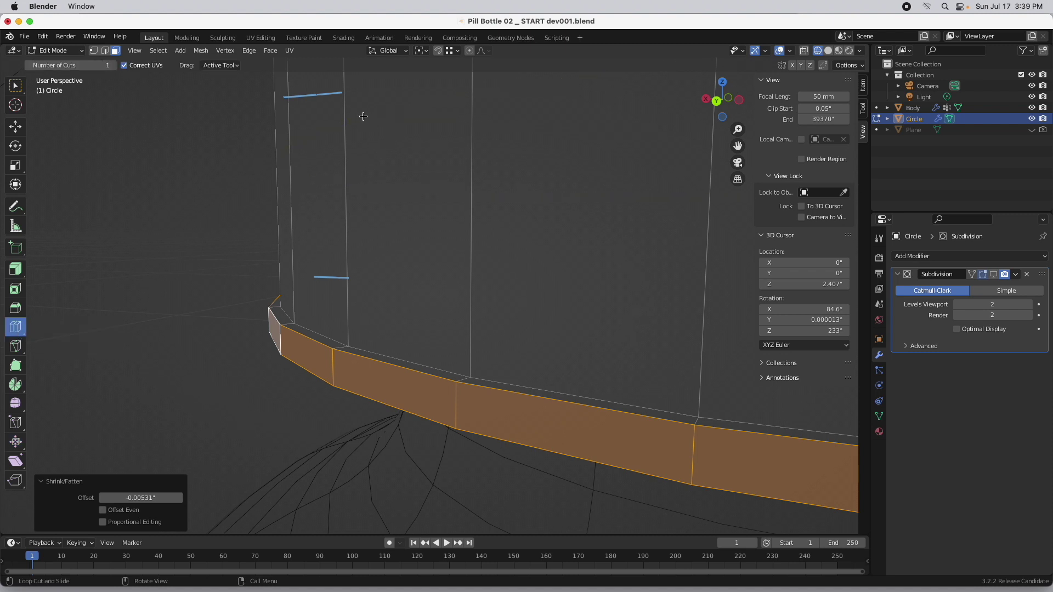
drag(354, 208, 361, 349)
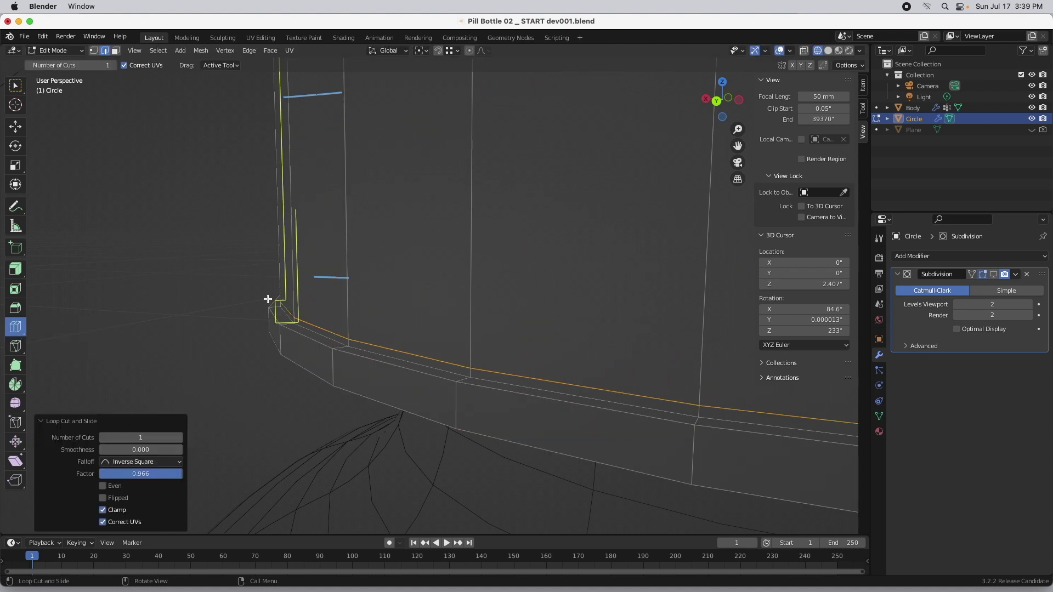
click(15, 126)
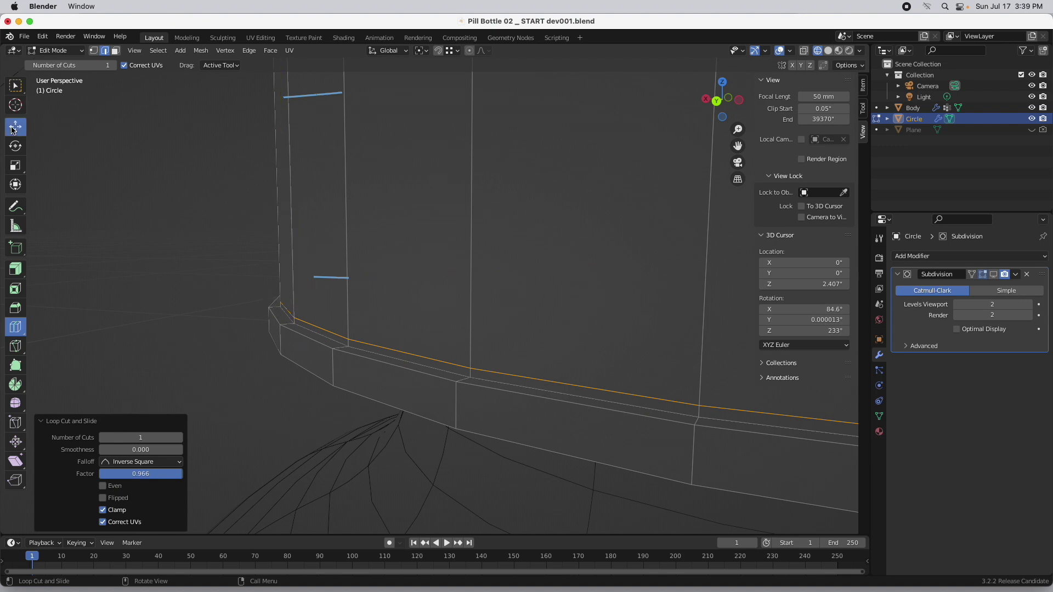
- Show the subdivision again and crease the selected edge loop just above the bottom ring to 1.000
click(994, 276)
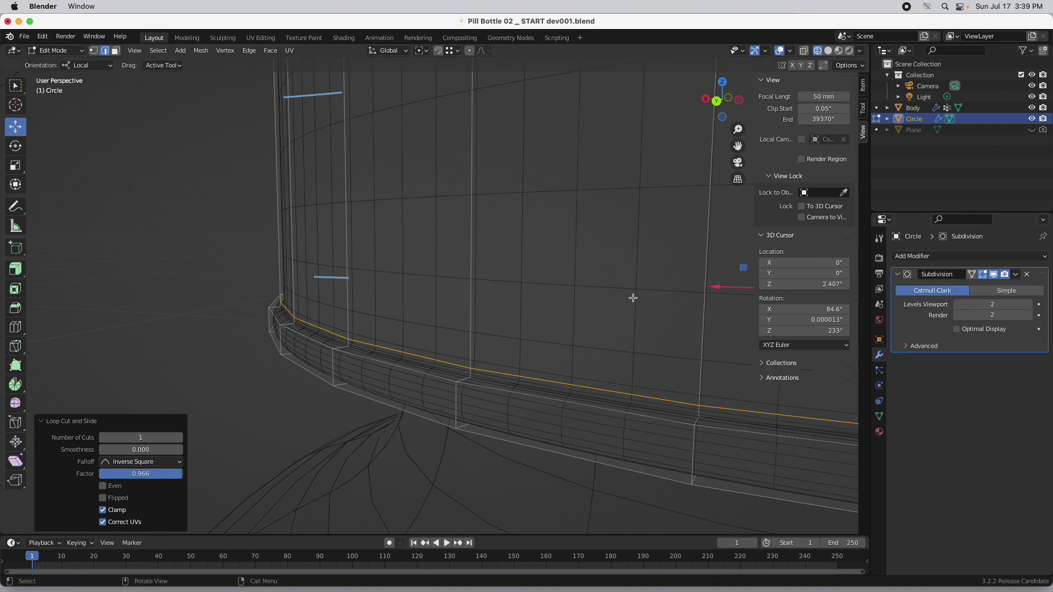
click(715, 105)
scroll(390, 209, up, 8)
shift+middle_drag(249, 205, 545, 228)
scroll(329, 357, up, 2)
scroll(337, 333, up, 3)
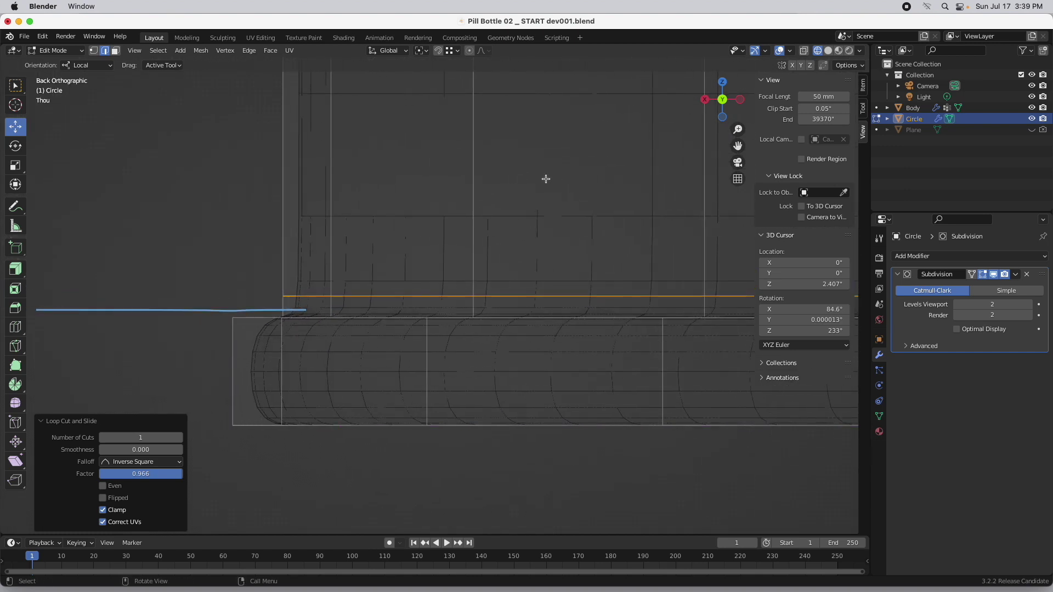
key(shift+e)
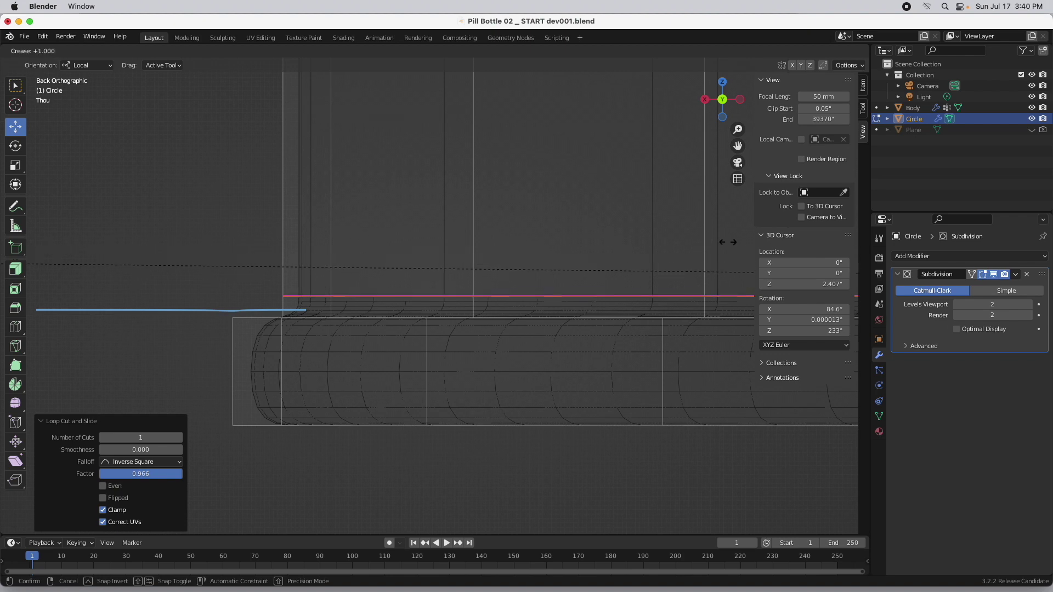
click(500, 236)
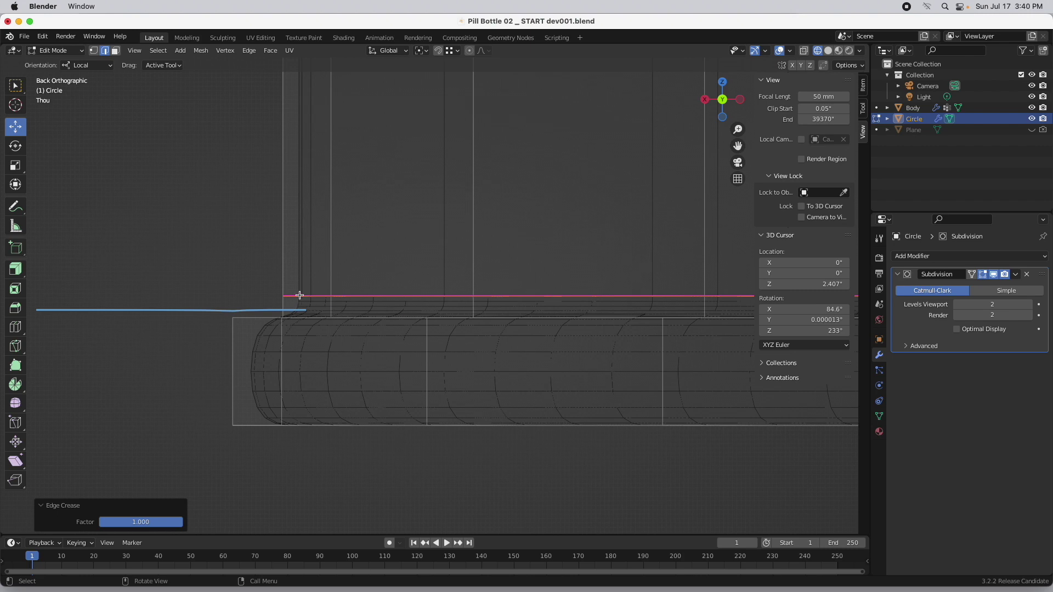
- Crease the edge loop around the outer wall just below the cap's rounded top edge to 1.000
scroll(345, 243, down, 7)
middle_drag(440, 221, 404, 223)
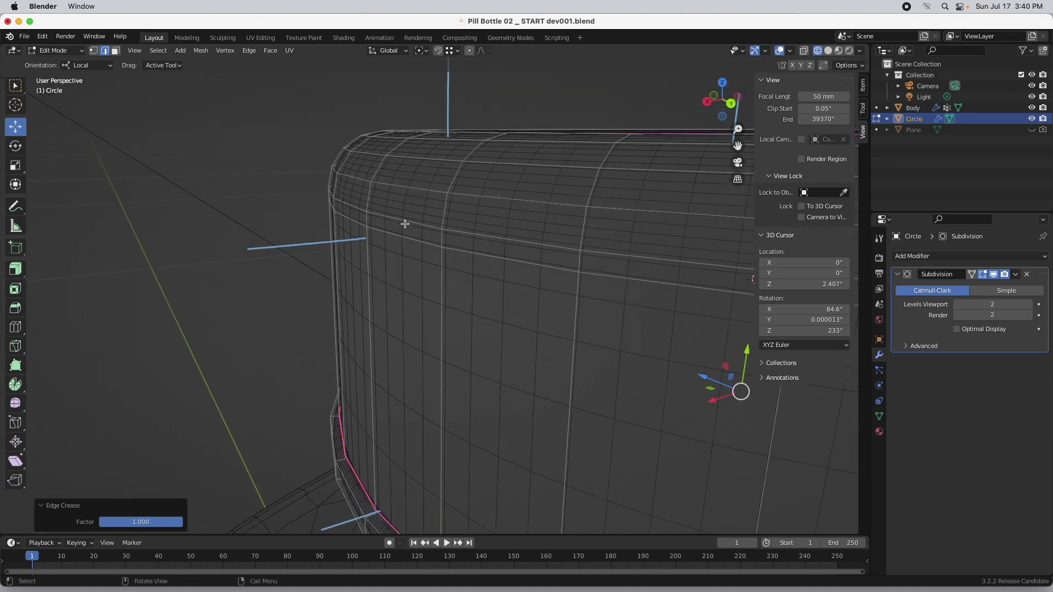
alt+click(406, 238)
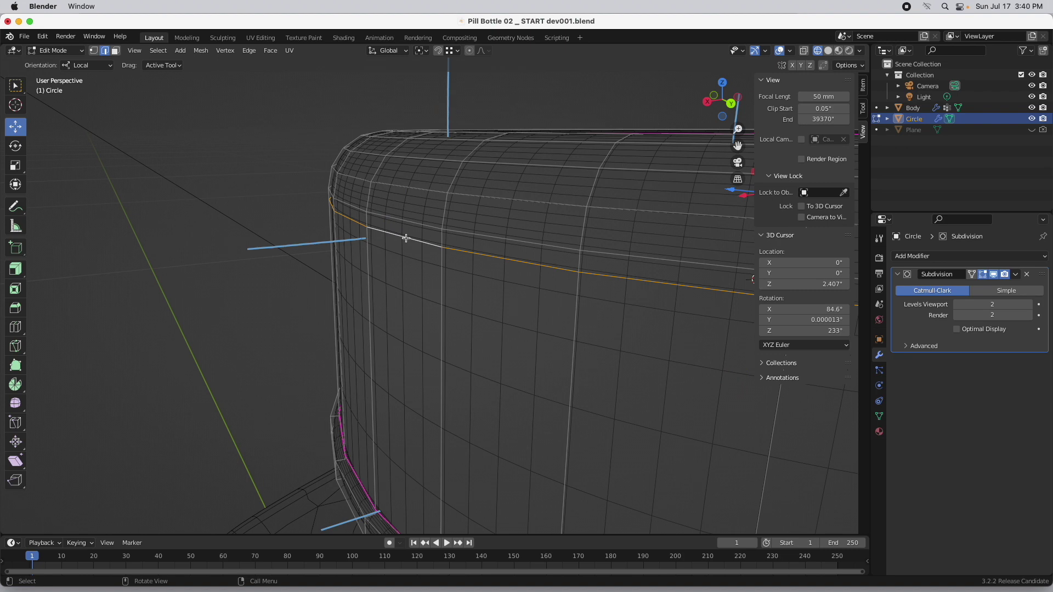
key(shift+e)
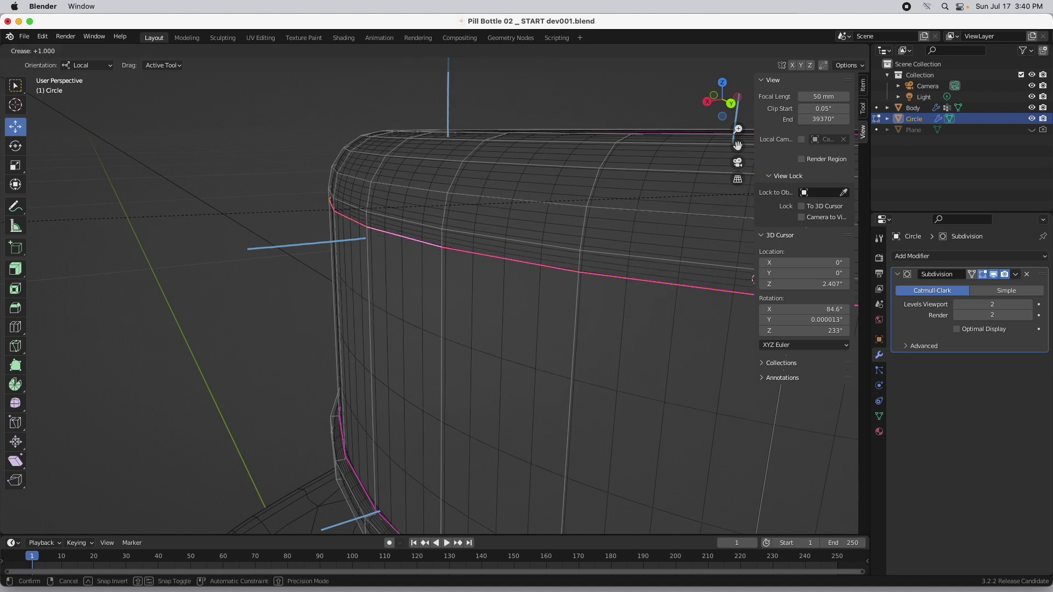
click(541, 236)
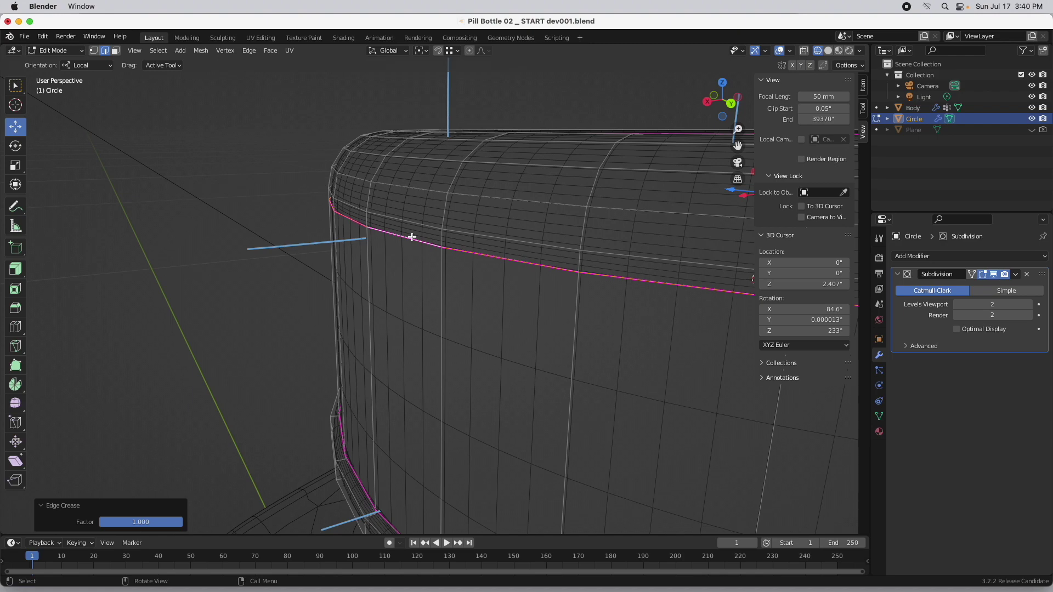
- Set the render level of the cap's Subdivision modifier to 3
alt+drag(412, 237, 451, 289)
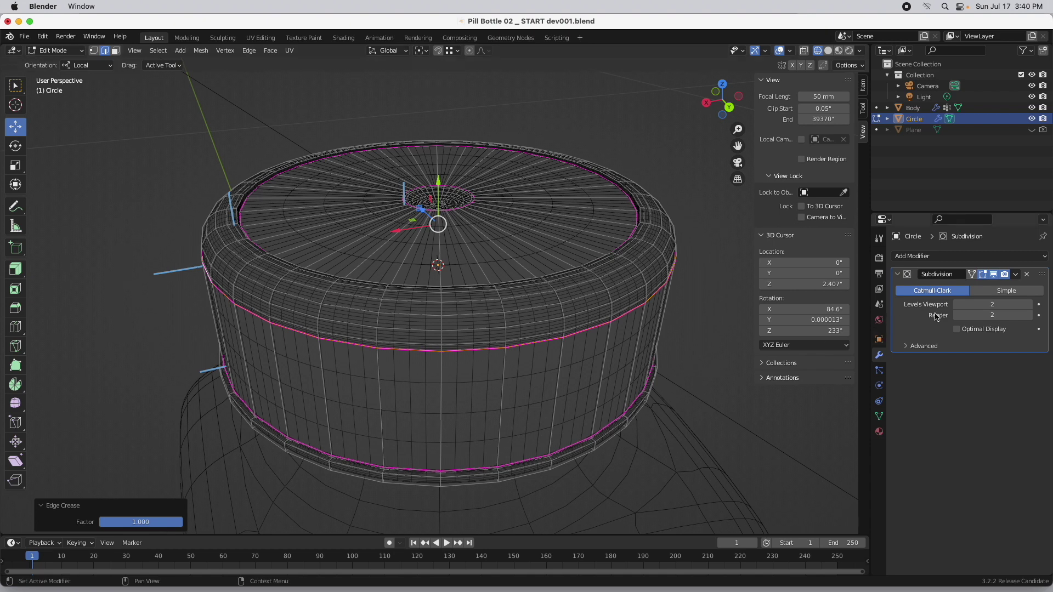
click(1000, 312)
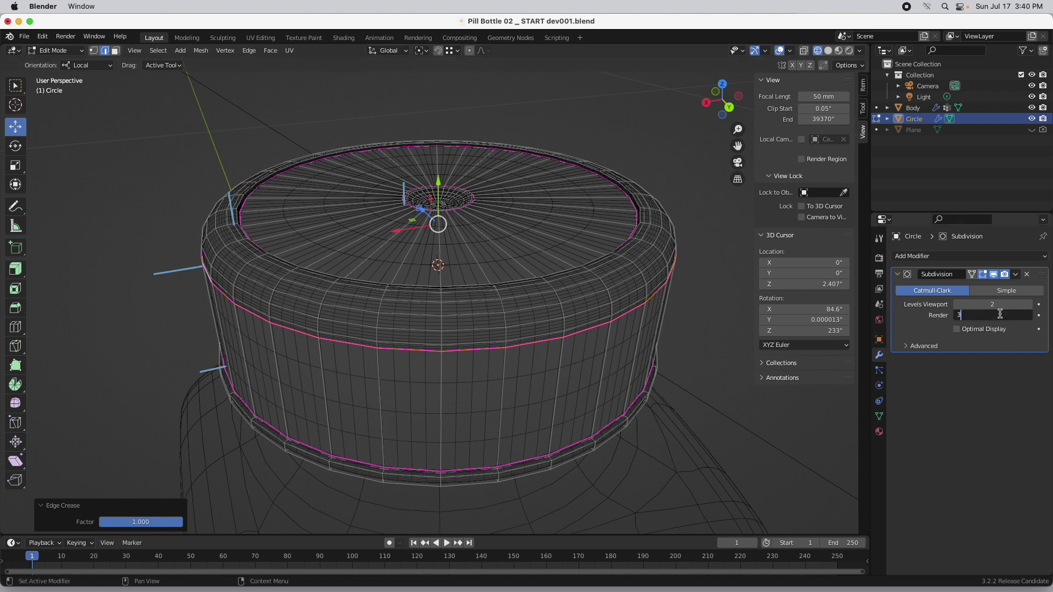
key(Return)
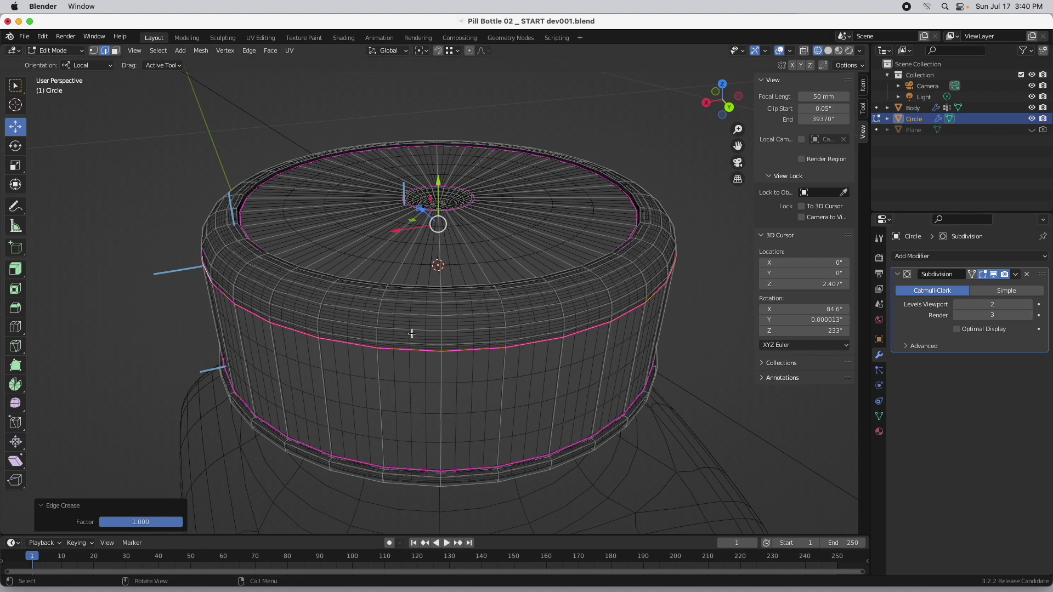
- Return to Object Mode and inspect the cap on the bottle in solid shading from different angles
key(Tab)
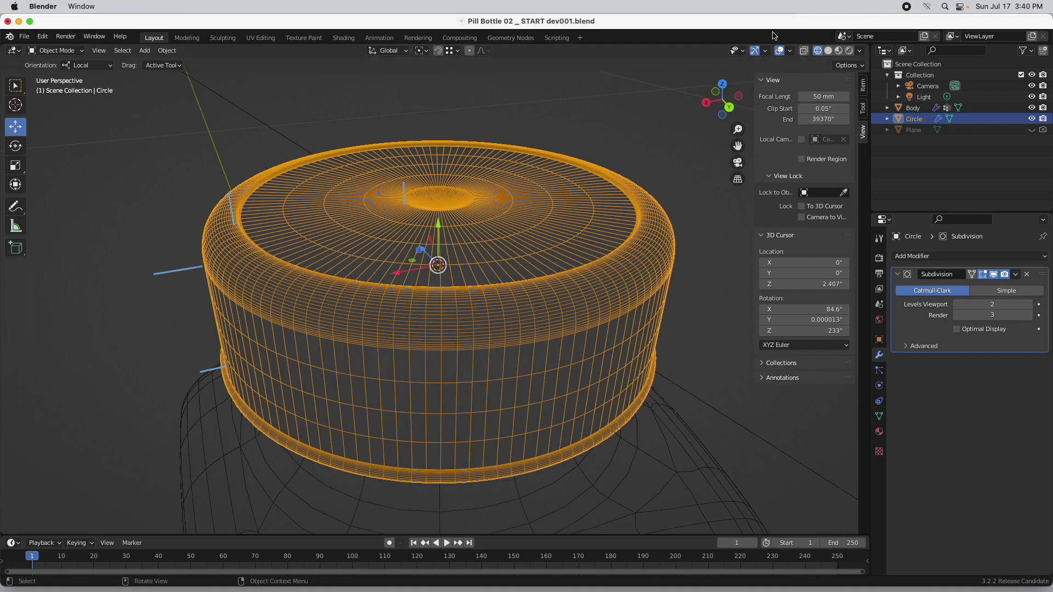
click(828, 50)
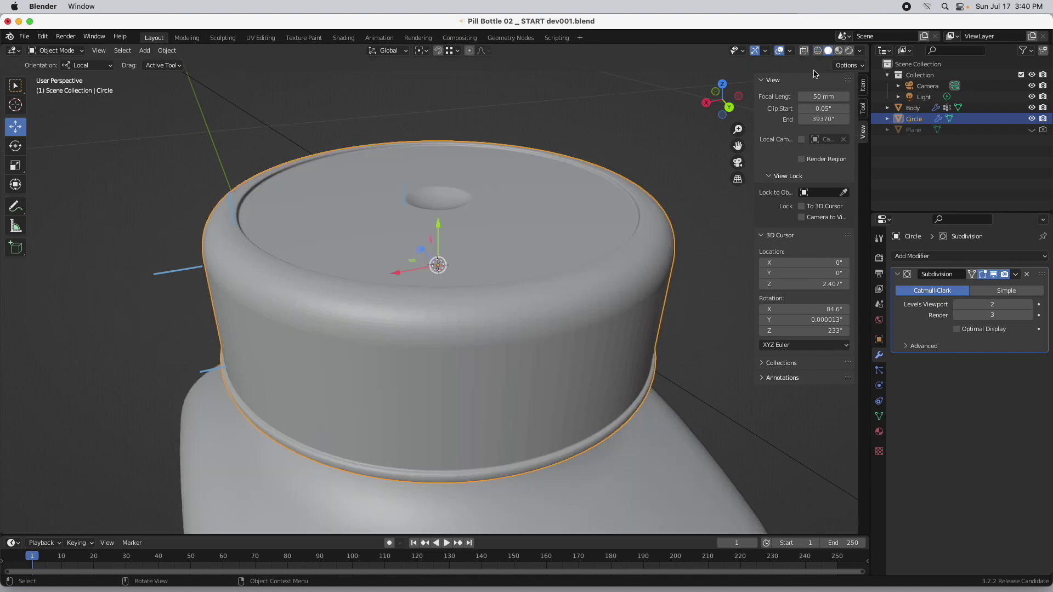
right_click(578, 297)
click(579, 297)
middle_drag(578, 294, 491, 350)
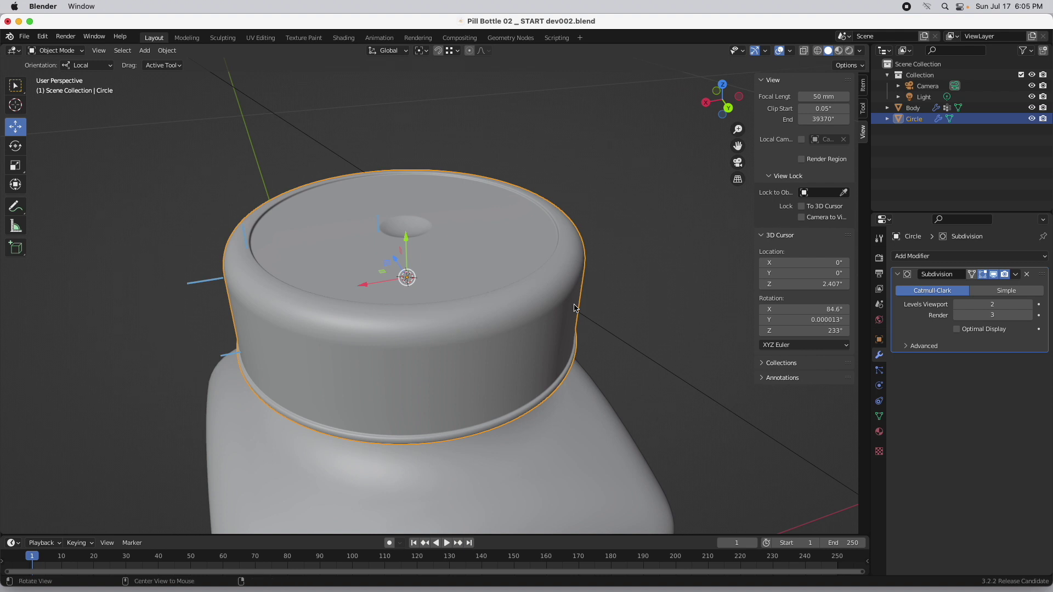
alt+drag(574, 308, 495, 305)
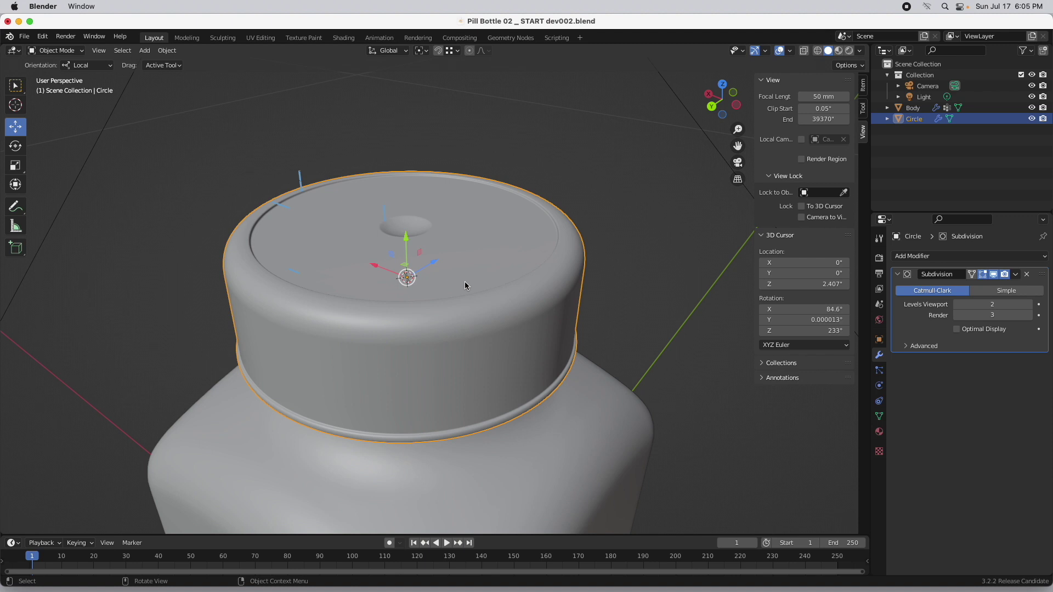
- Show the cap from the back in wireframe with X-ray, and enable Optimal Display in its Subdivision modifier
click(712, 109)
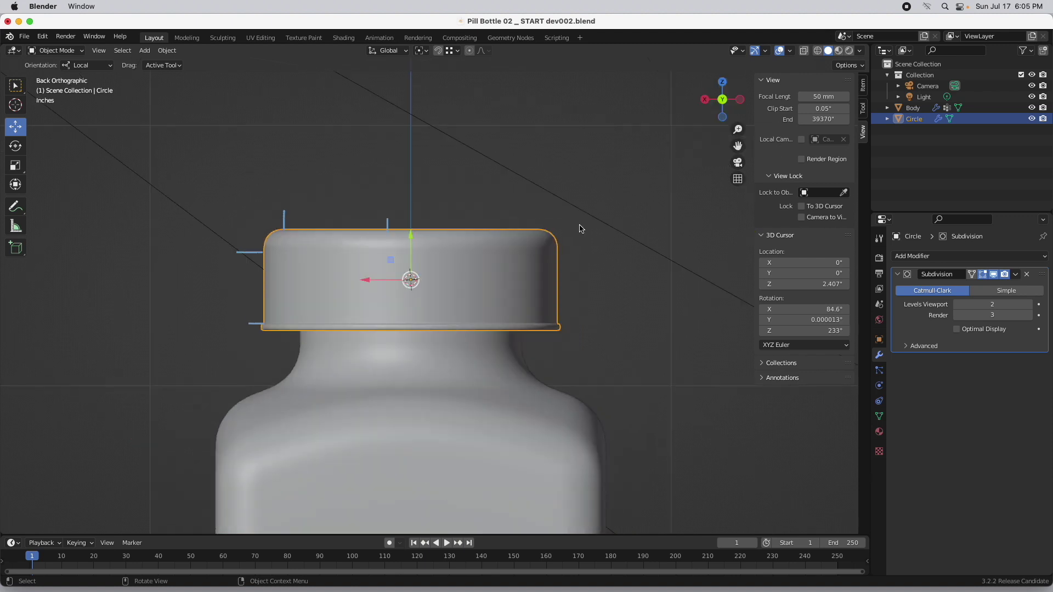
click(818, 50)
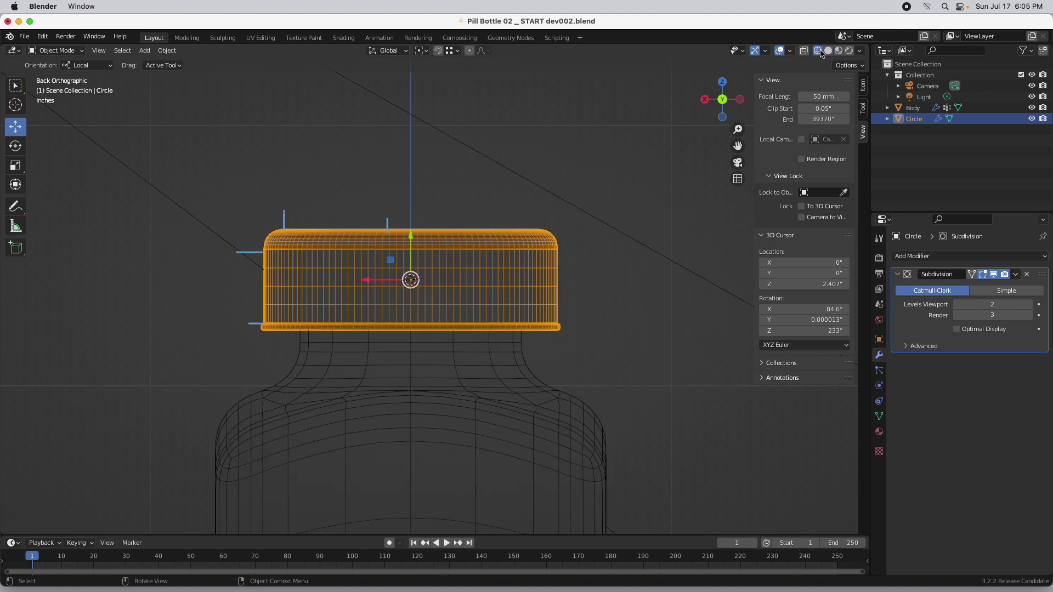
click(969, 332)
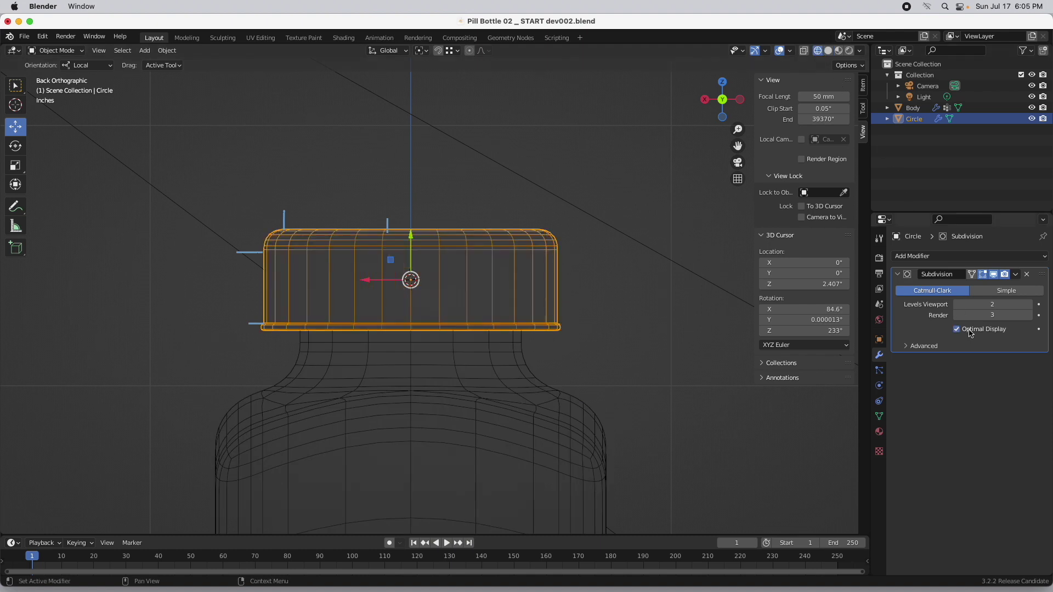
click(804, 51)
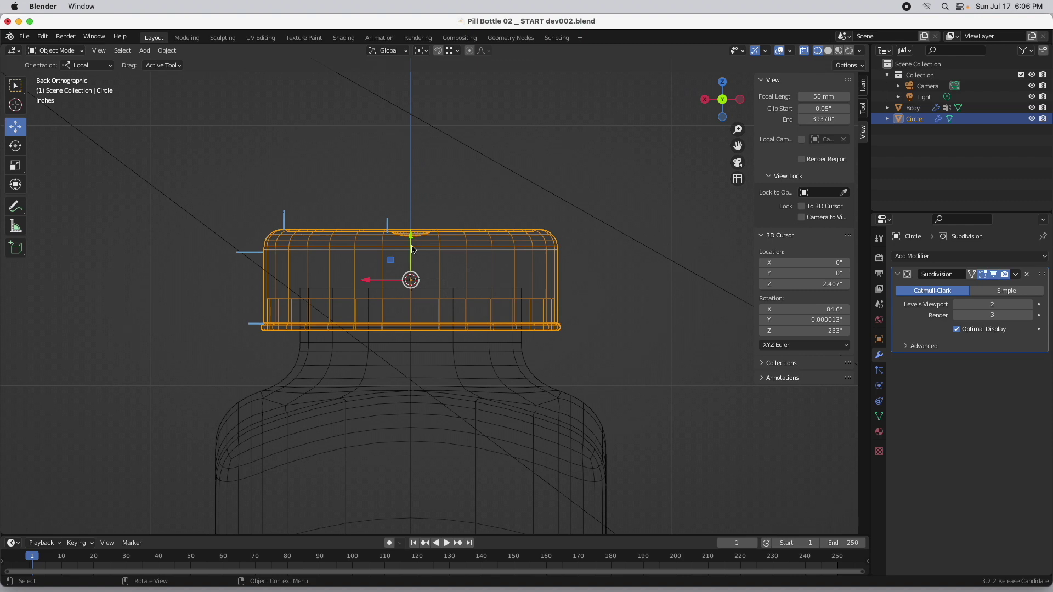
scroll(410, 280, up, 1)
scroll(410, 279, up, 6)
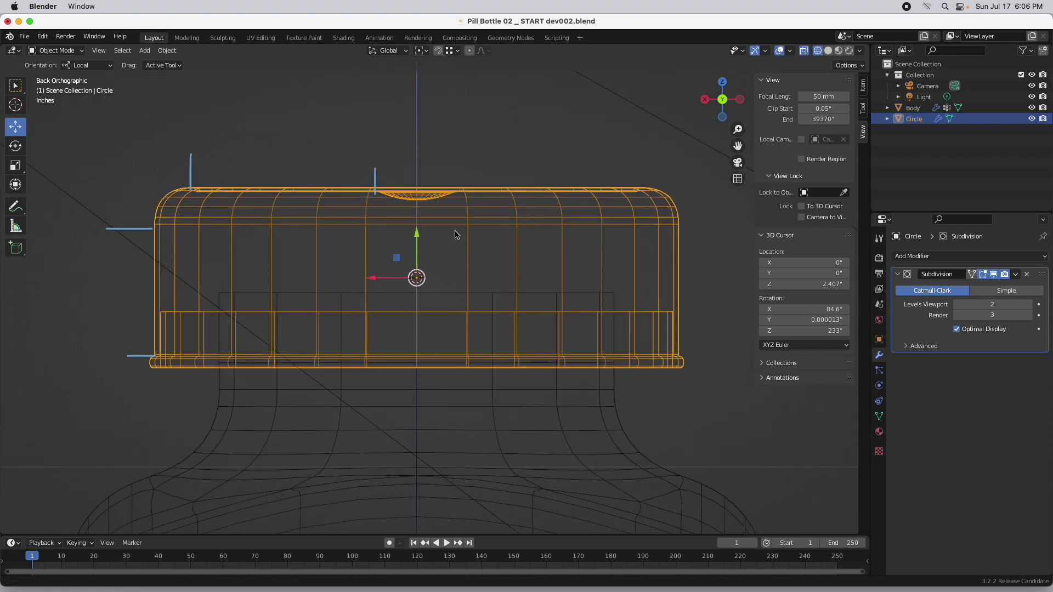
scroll(475, 213, down, 2)
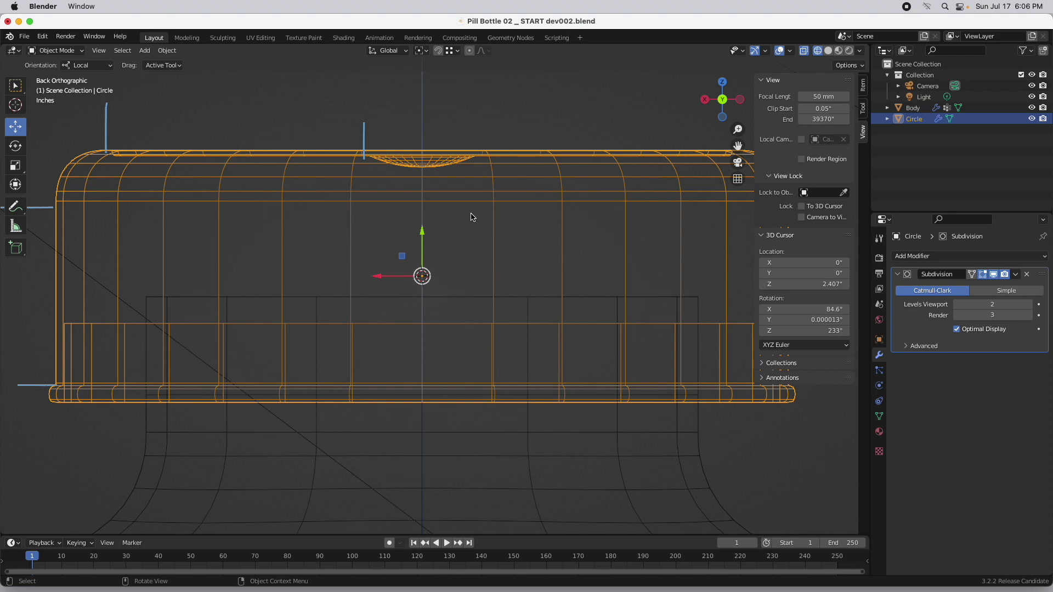
- Add a UV sphere at the 3D cursor inside the cap with a radius of 0.25"
click(140, 50)
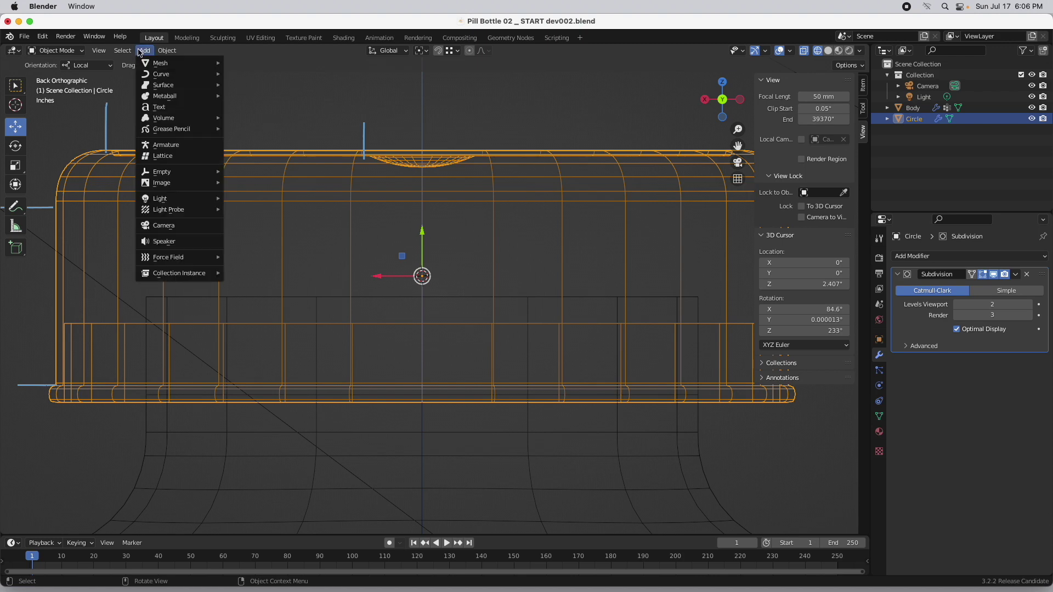
mouse_move(164, 63)
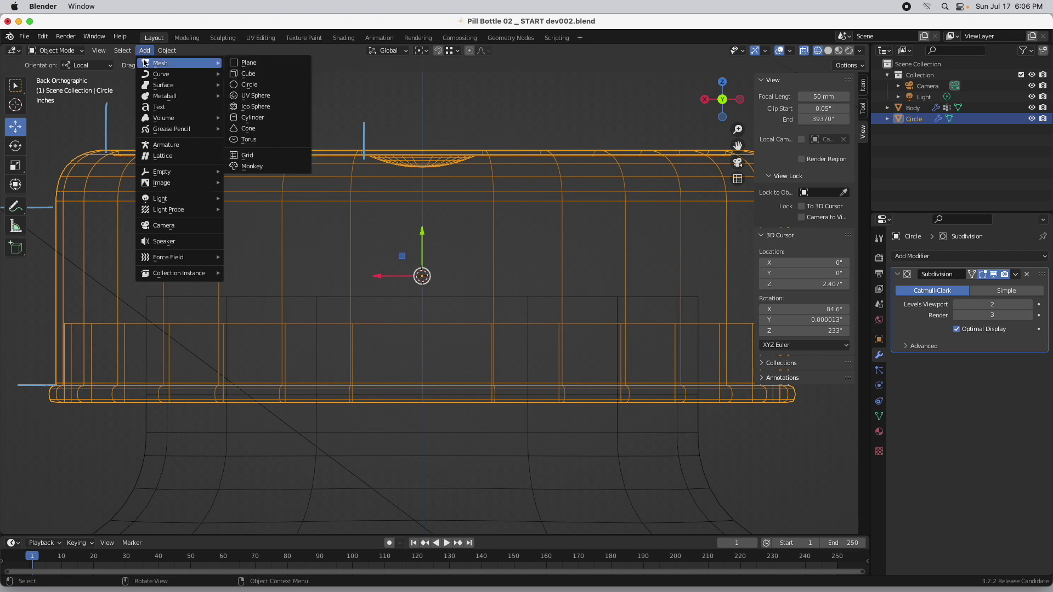
click(281, 97)
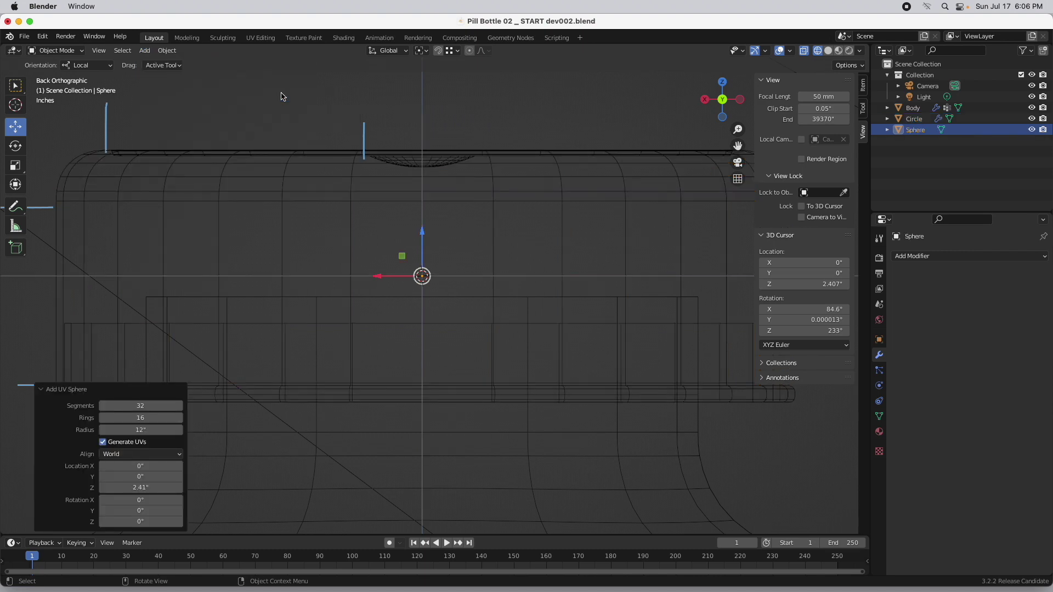
click(155, 431)
text(.25)
key(Return)
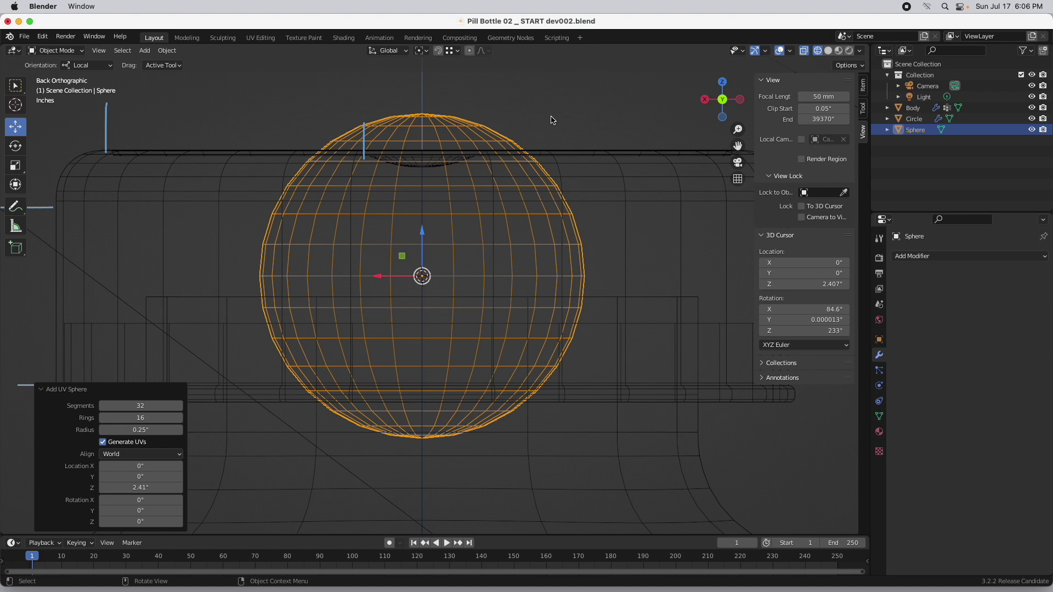
- Scale the sphere down to a small ball and raise its mesh about 0.106" along Z in Edit Mode
key(s)
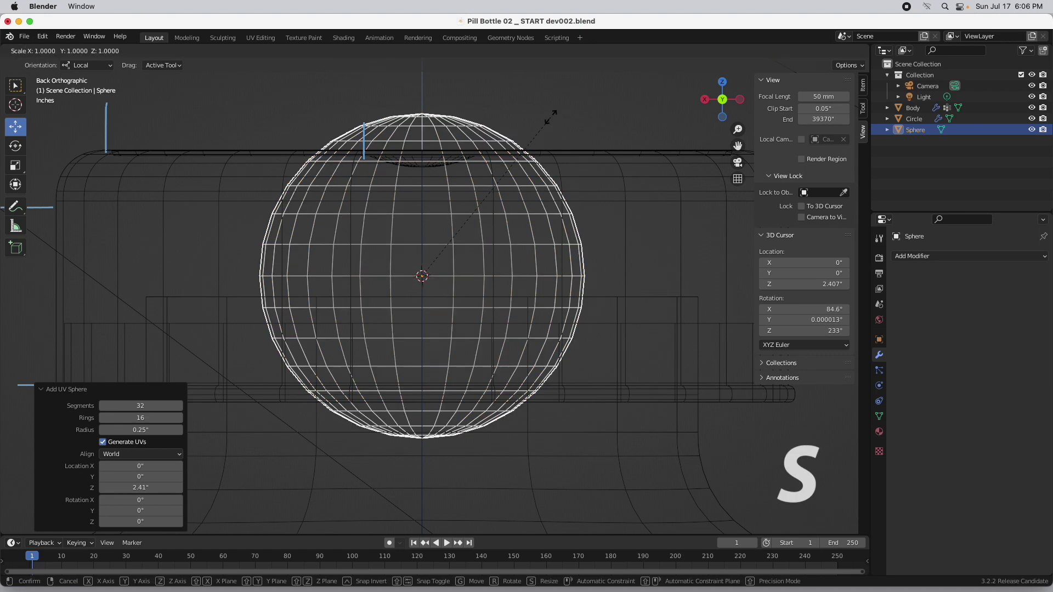
click(428, 262)
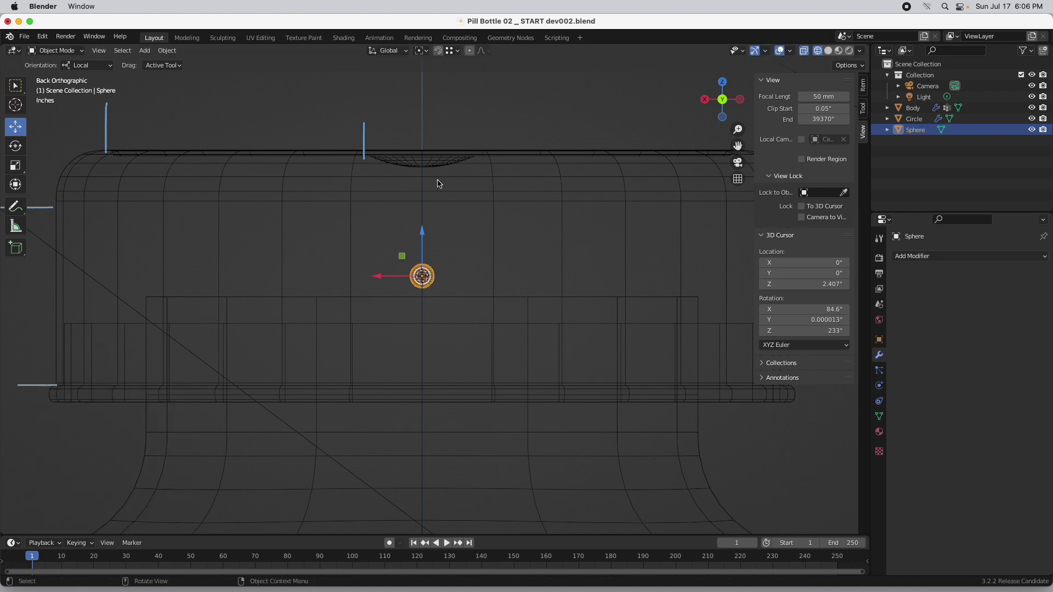
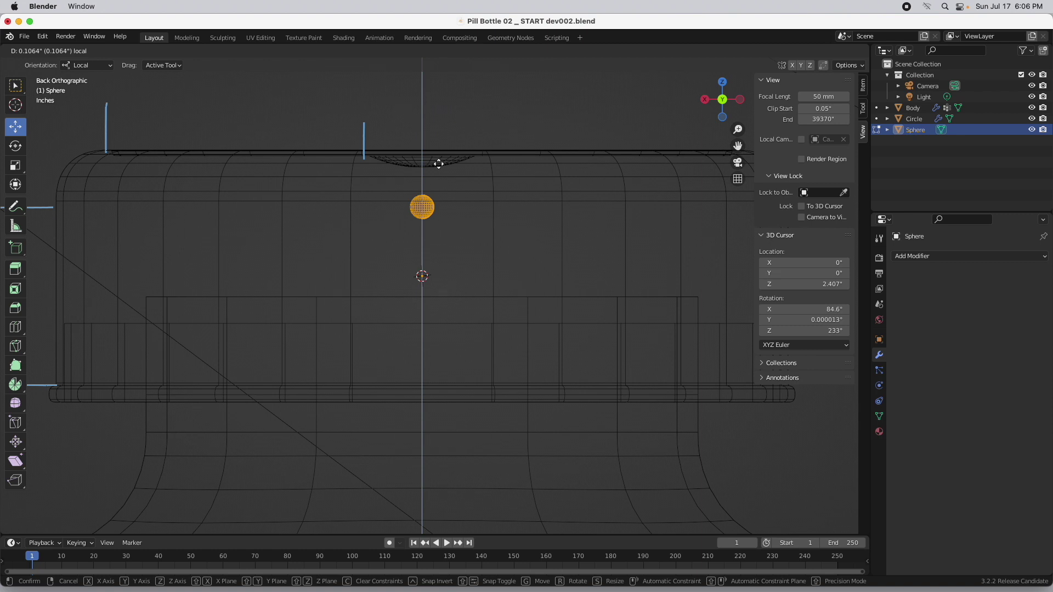
click(438, 164)
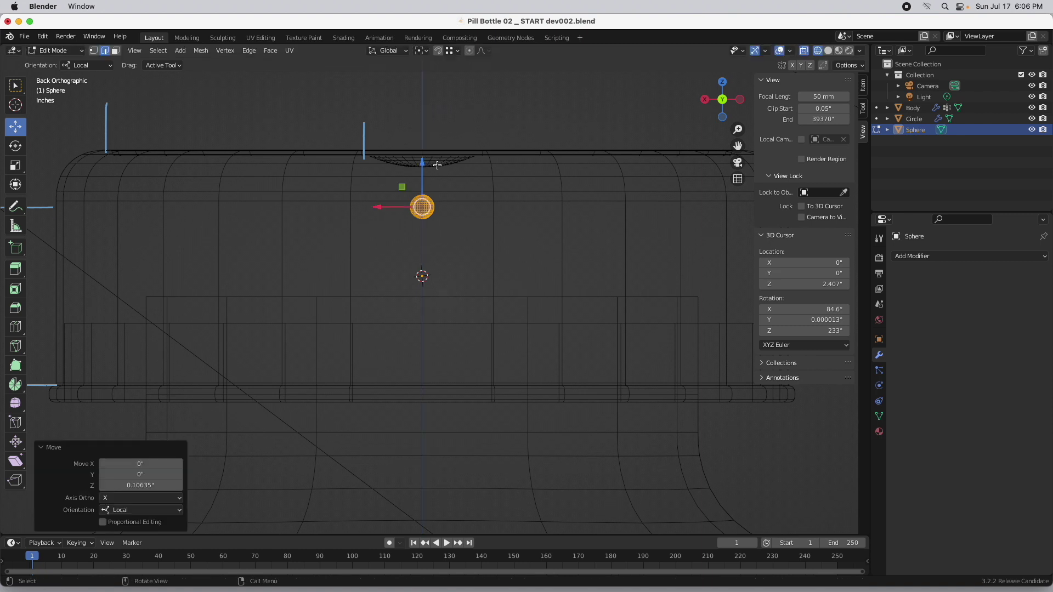
- Scale the small sphere's mesh down further by a factor of about 0.735 on all axes
scroll(416, 211, up, 5)
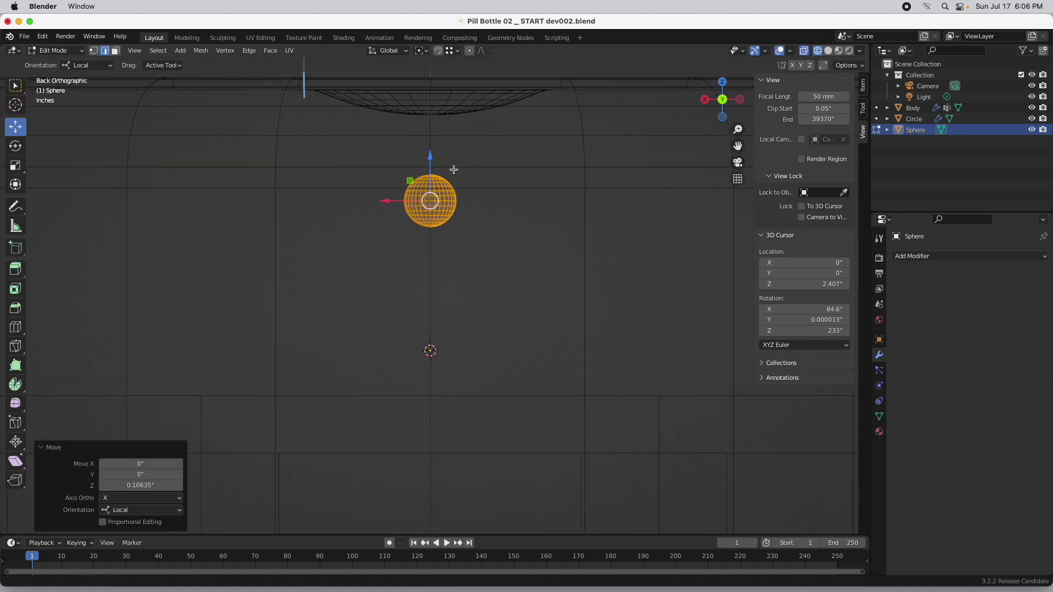
key(s)
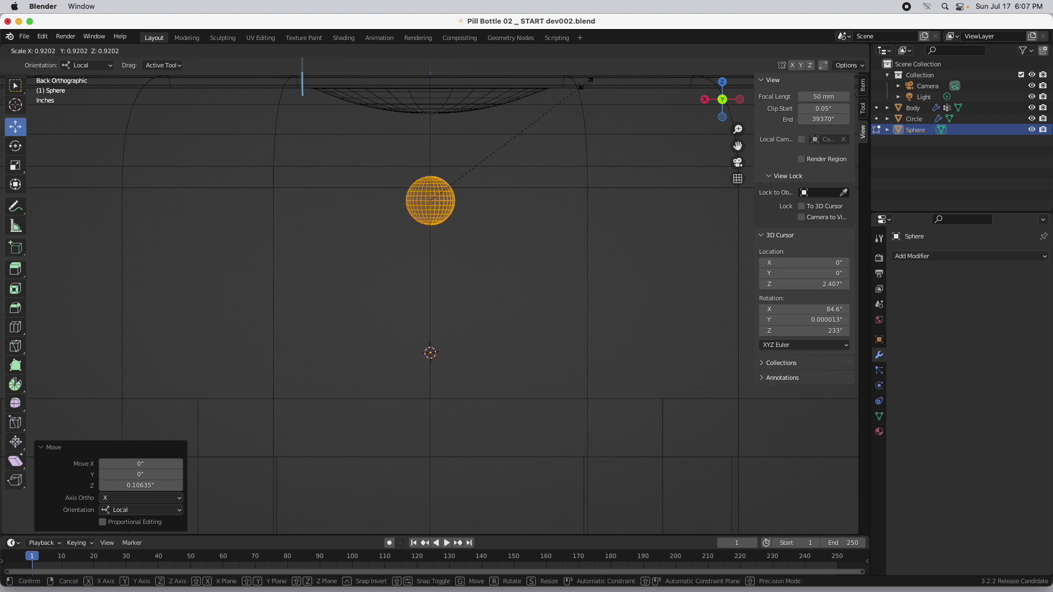
click(556, 108)
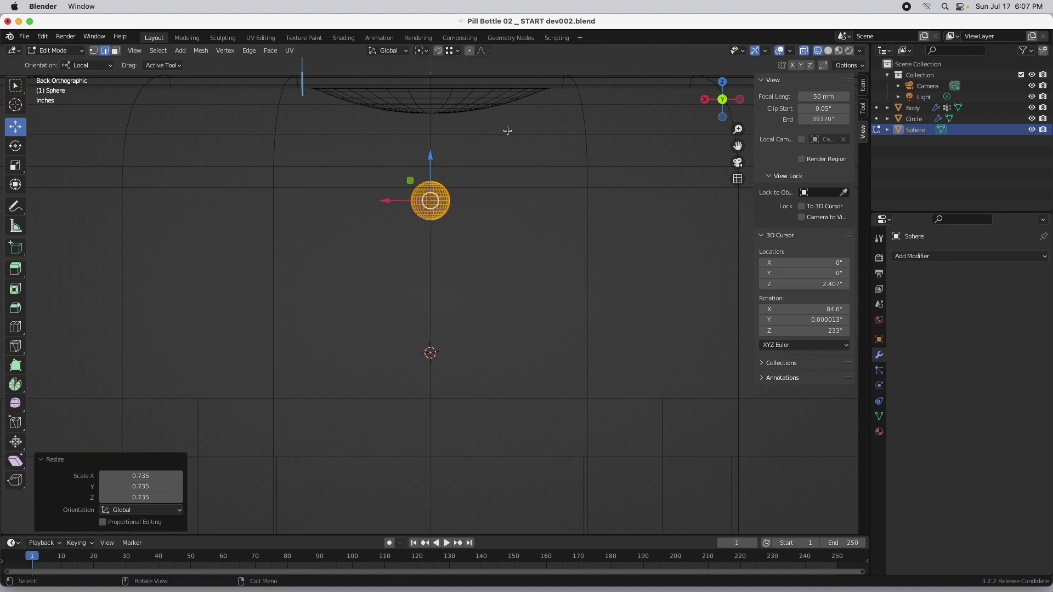
- Box-select the faces of the sphere's lower half, split them off and move them down about 0.058" along Z
scroll(472, 188, up, 4)
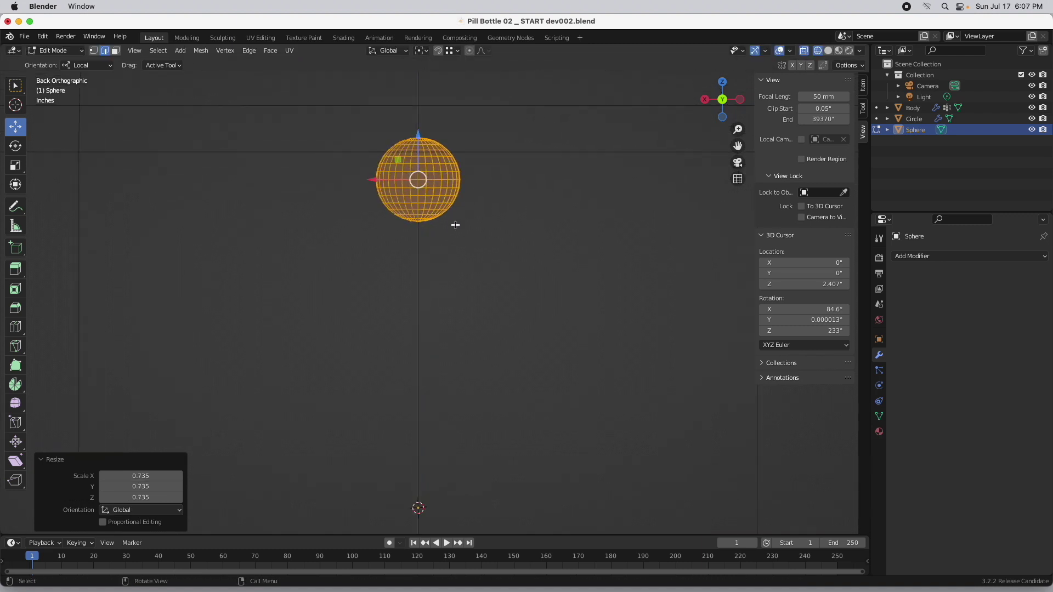
click(116, 53)
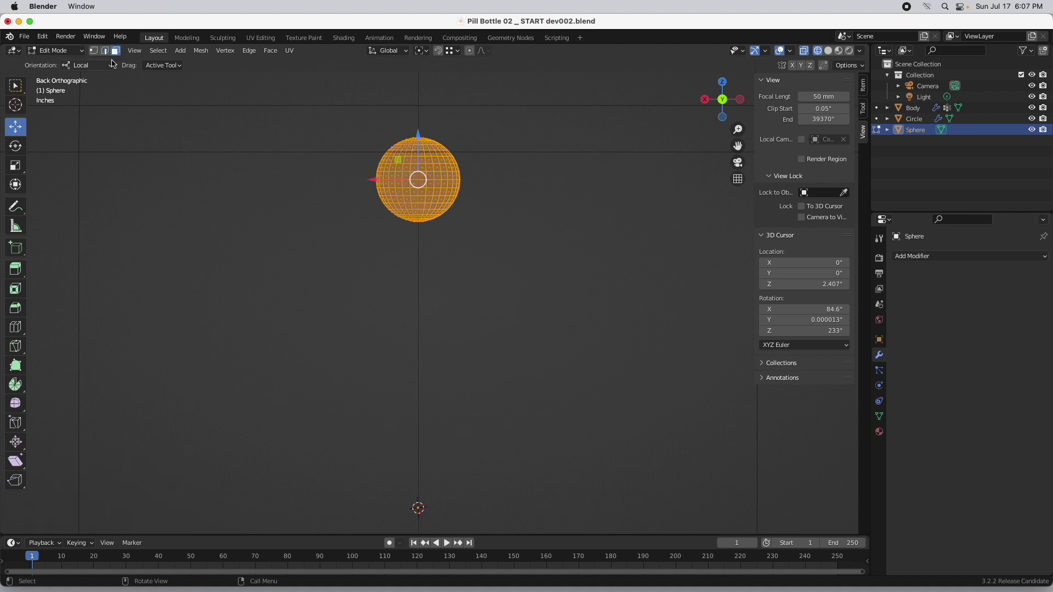
click(162, 66)
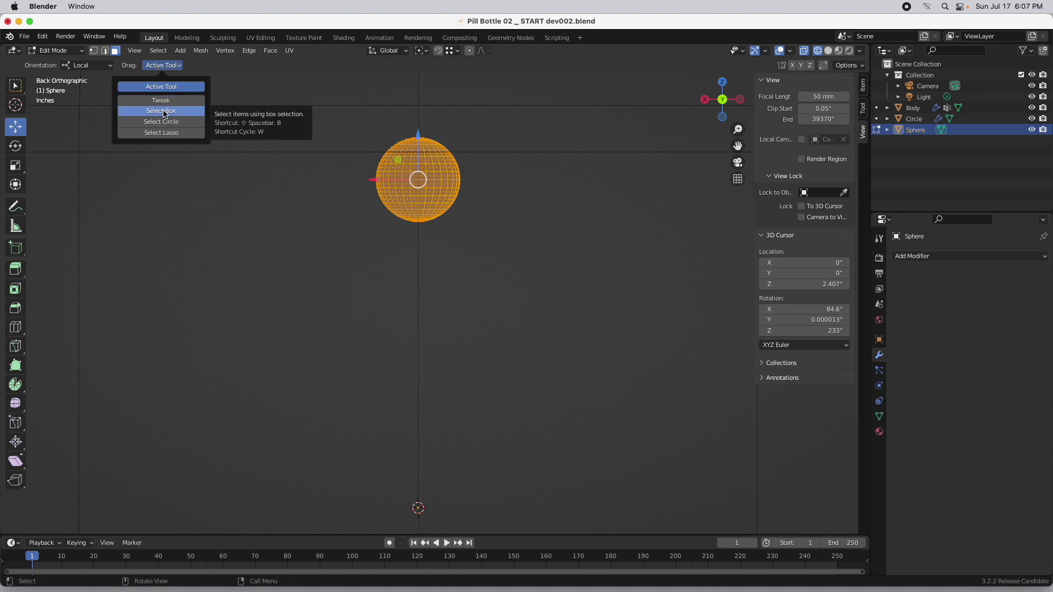
click(163, 111)
drag(493, 243, 349, 175)
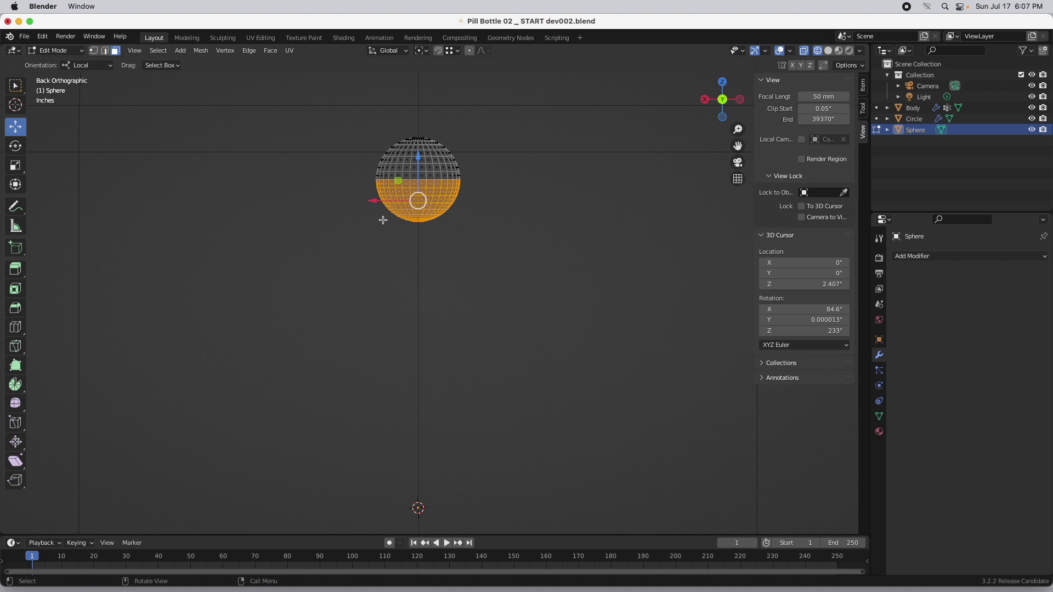
right_click(446, 183)
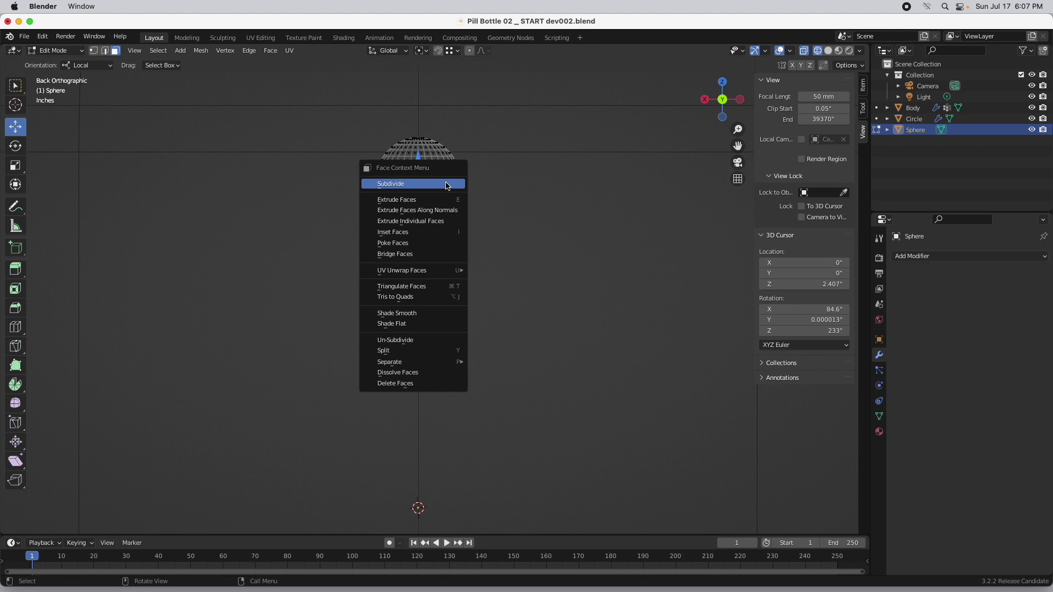
click(438, 351)
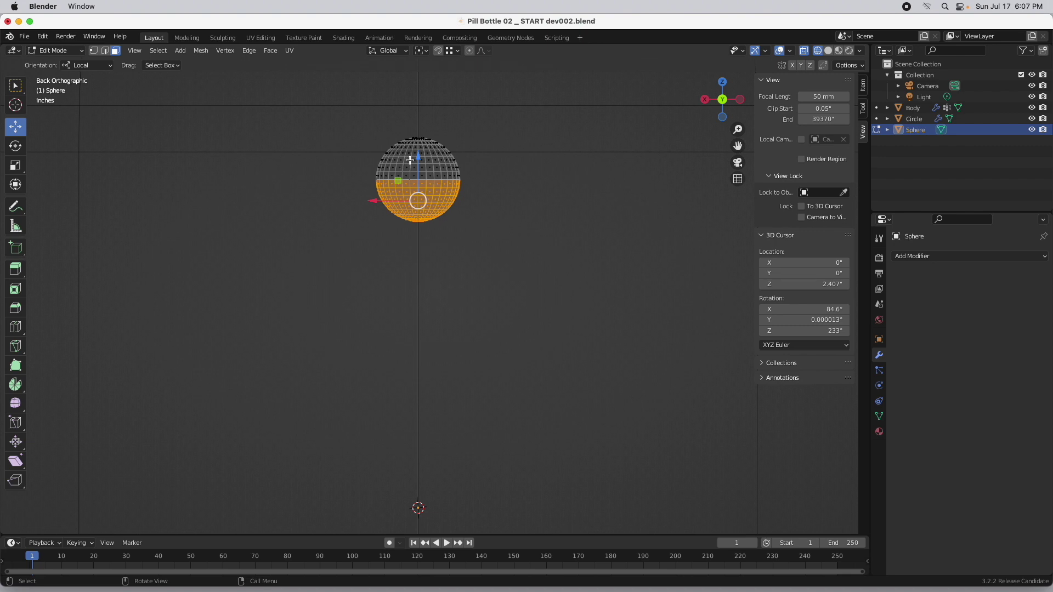
drag(417, 158, 402, 338)
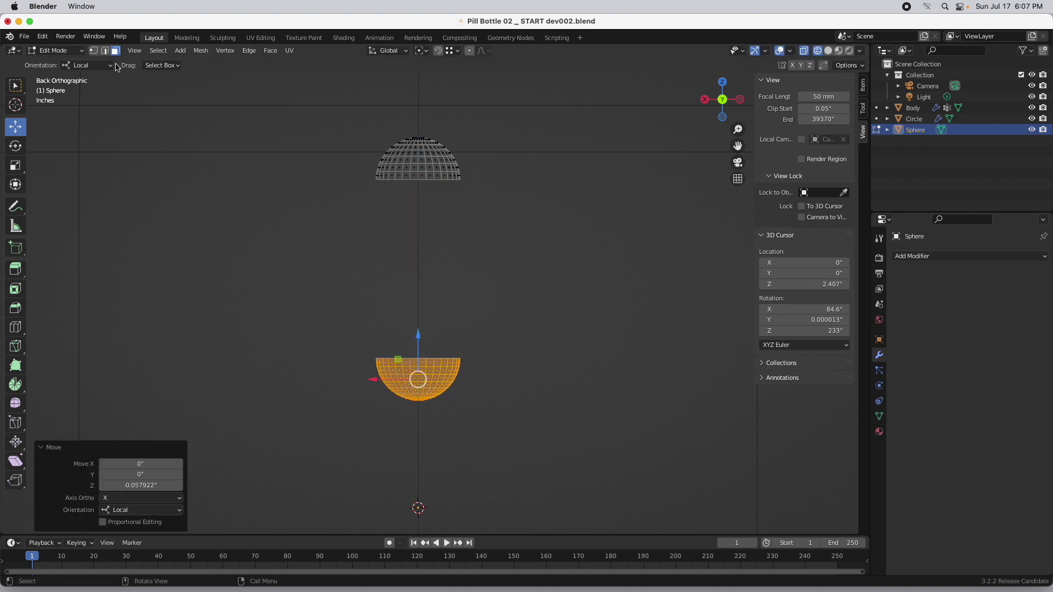
- Select the open edge loops of both hemisphere halves and bridge them into a capsule with Bridge Edge Loops
click(105, 50)
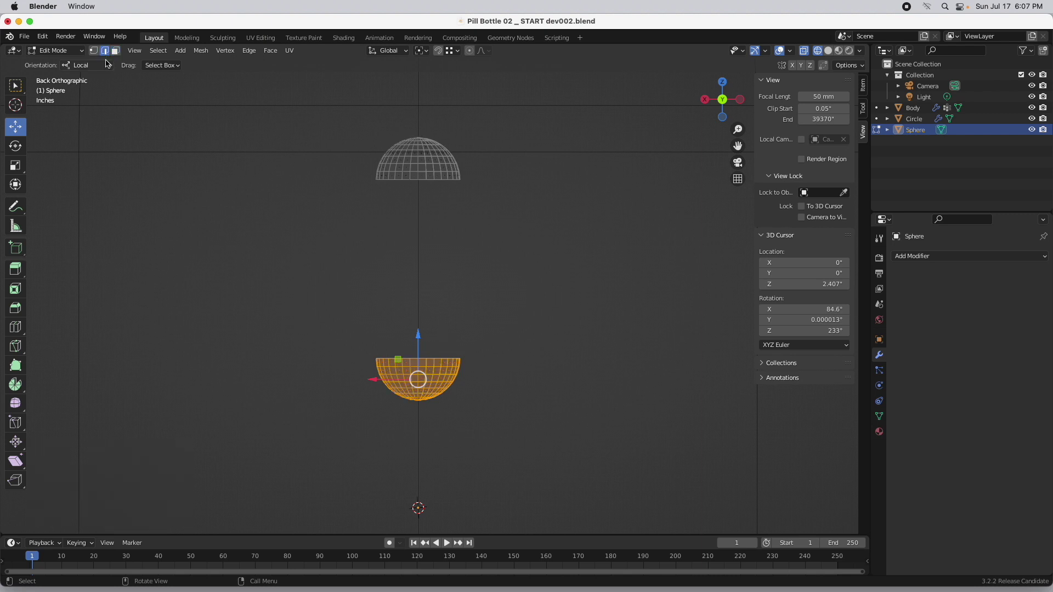
drag(365, 175, 486, 362)
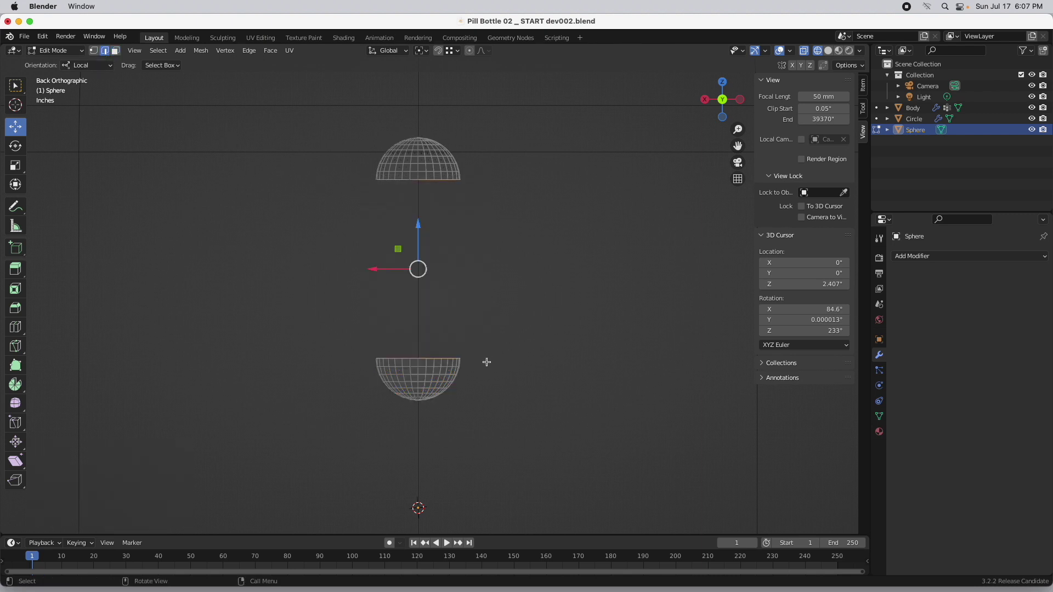
middle_drag(529, 317, 195, 75)
click(134, 50)
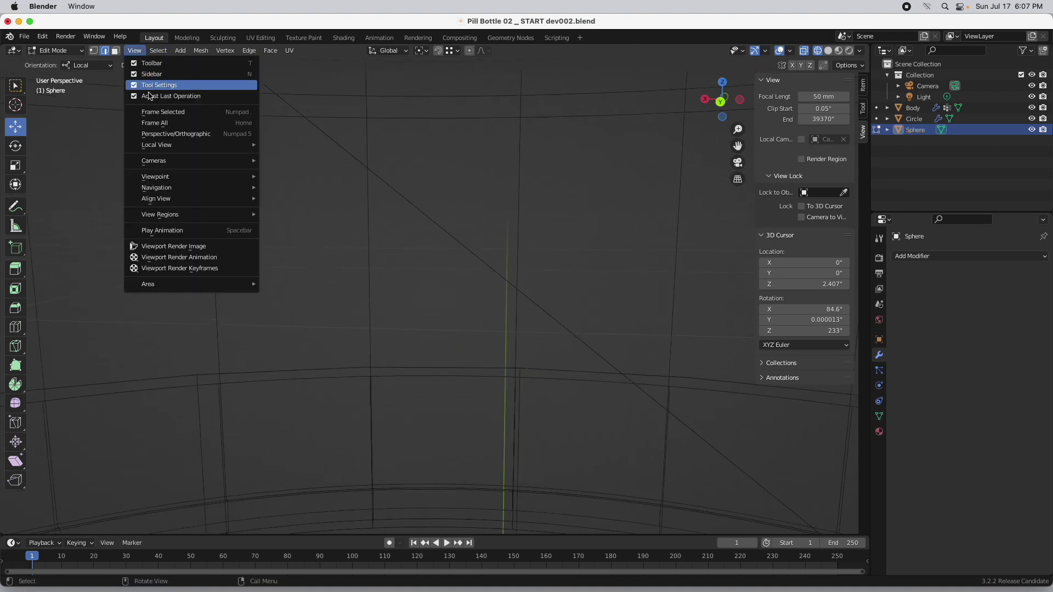
click(155, 111)
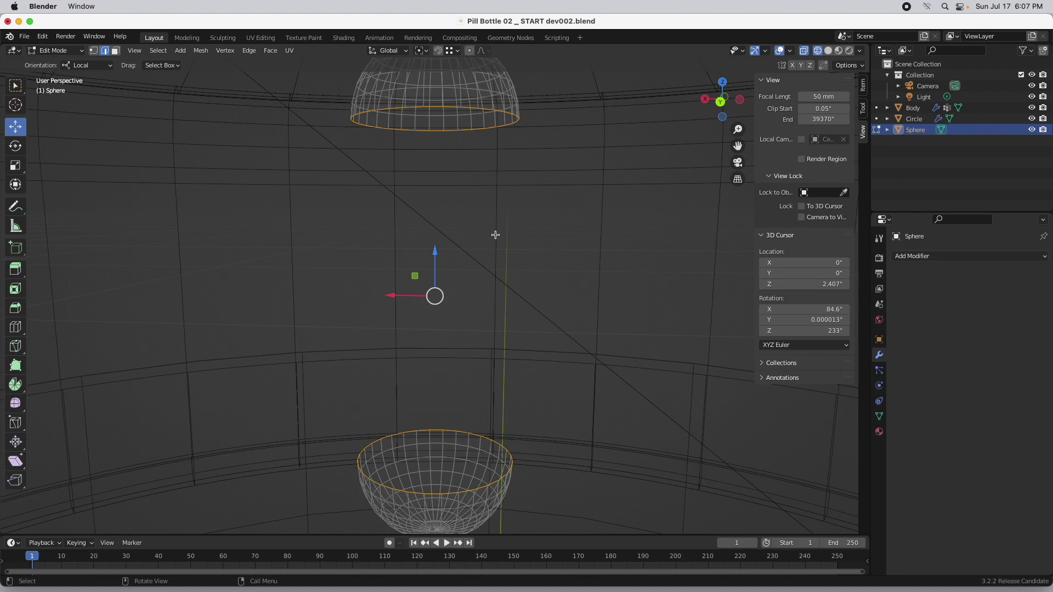
mouse_move(494, 237)
middle_down()
mouse_move(495, 259)
mouse_move(501, 235)
mouse_move(490, 242)
middle_up()
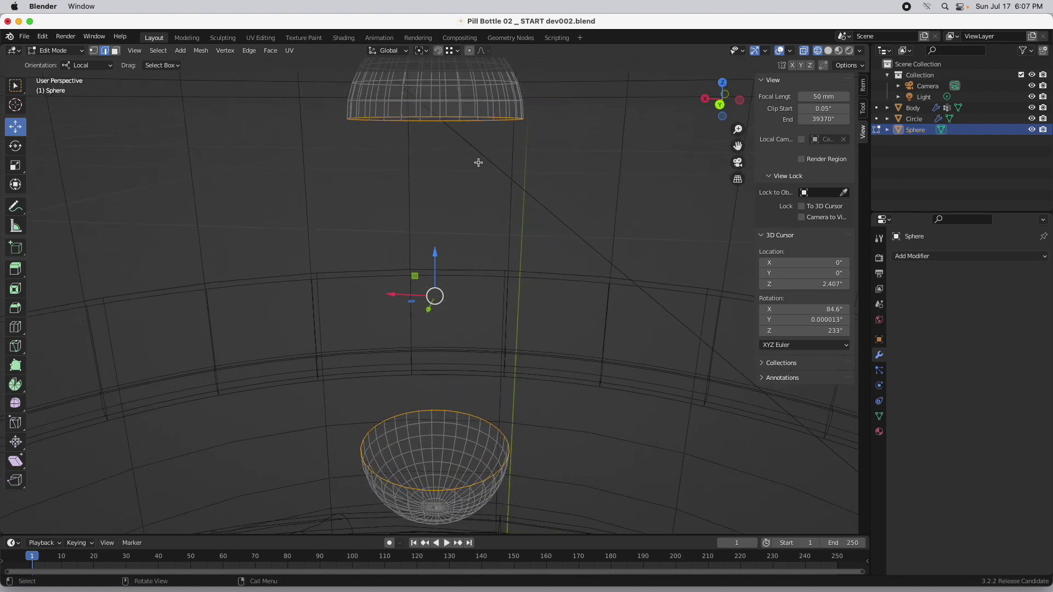
right_click(478, 162)
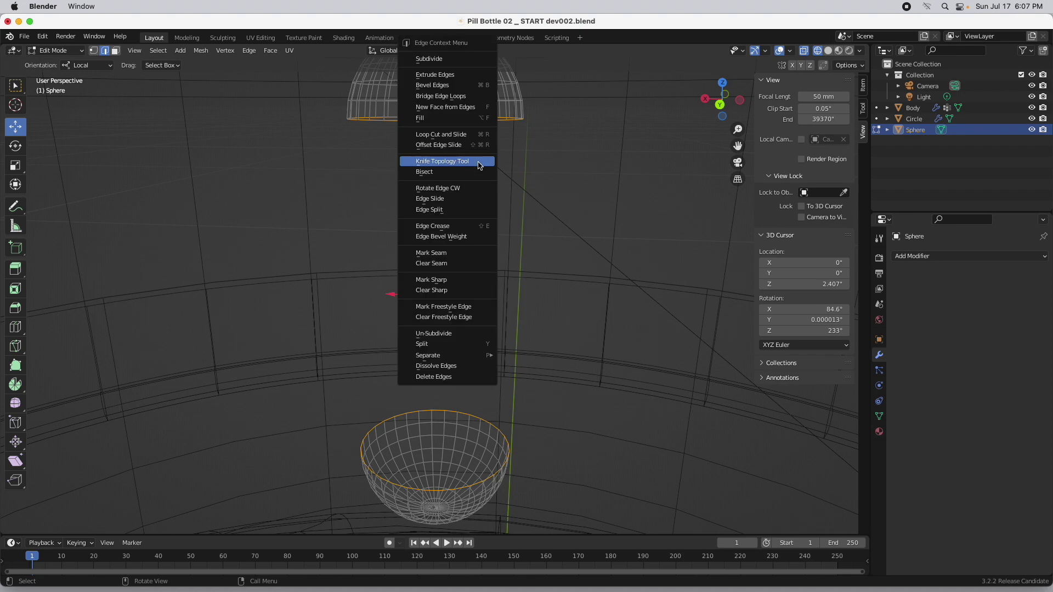
click(475, 97)
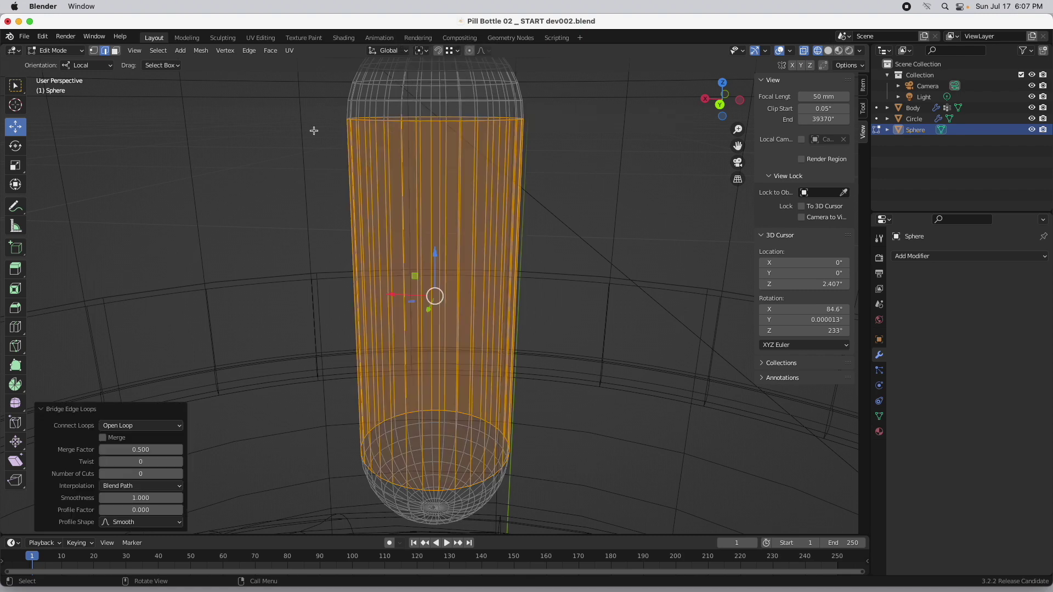
- Add one loop cut near each end of the capsule's straight section, slid to factors of about -0.906 and 0.916
click(720, 106)
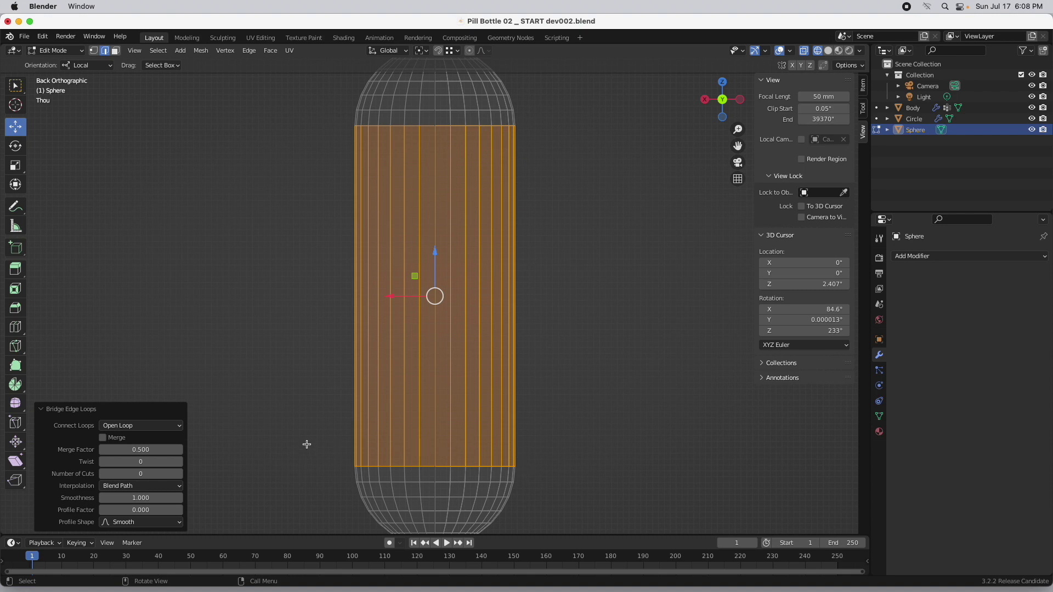
click(15, 327)
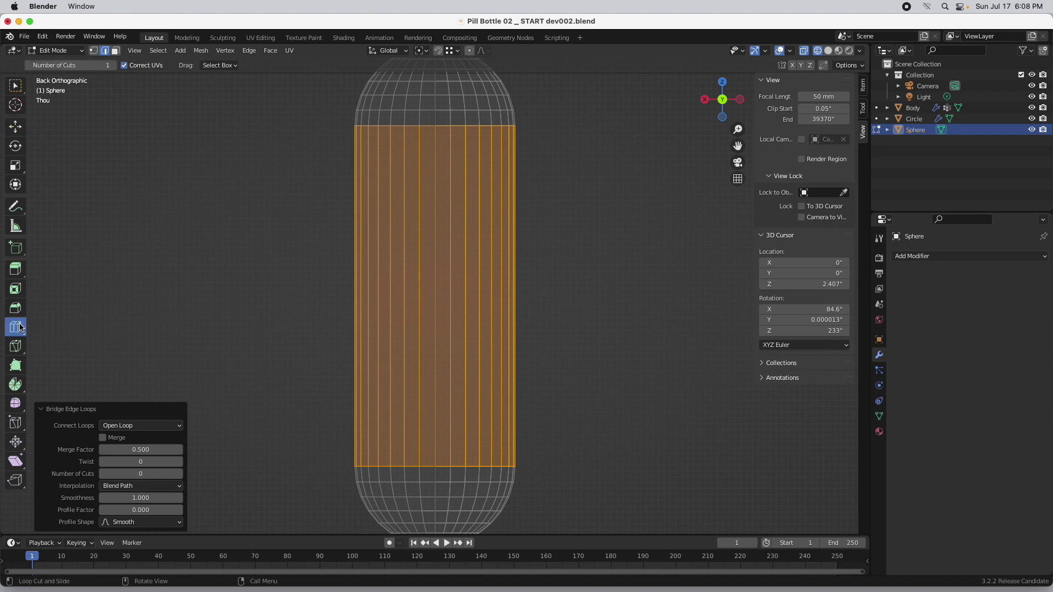
drag(392, 296, 428, 144)
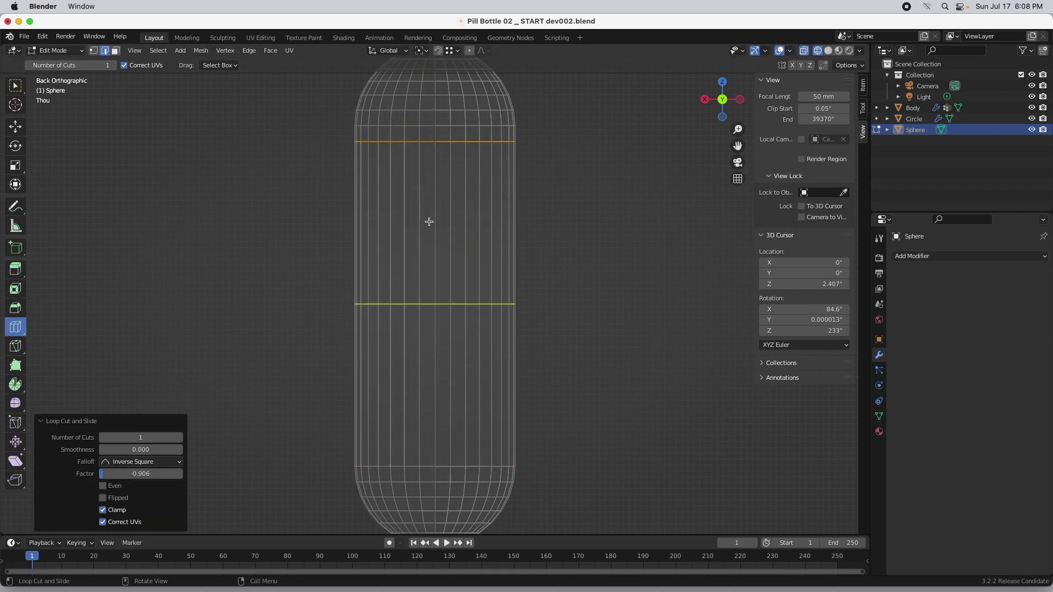
drag(440, 301, 443, 449)
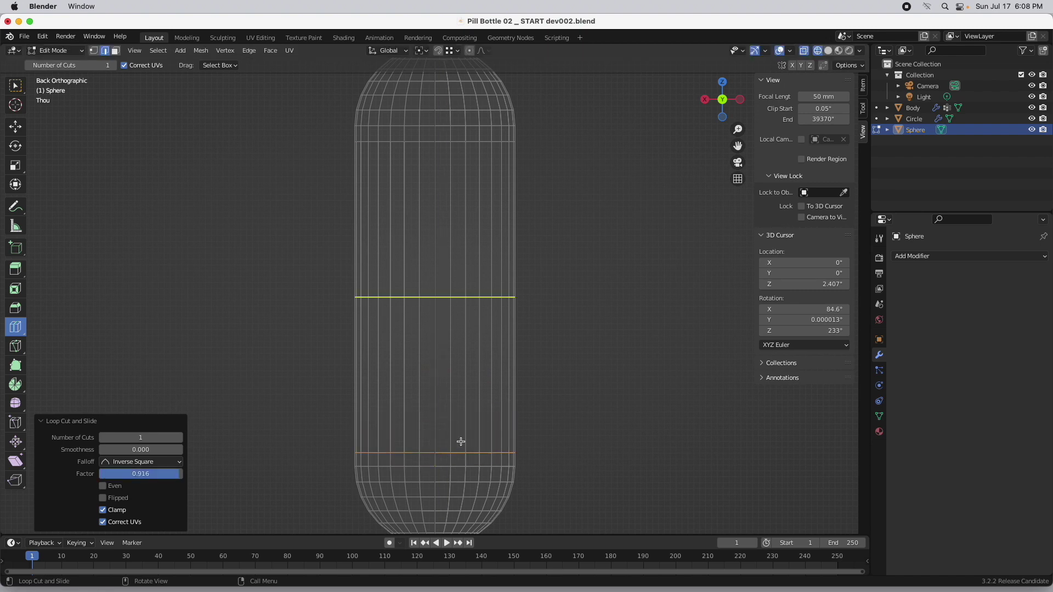
- Select all of the capsule's faces and move them along the Y axis onto the cap's outer side wall
scroll(548, 373, down, 5)
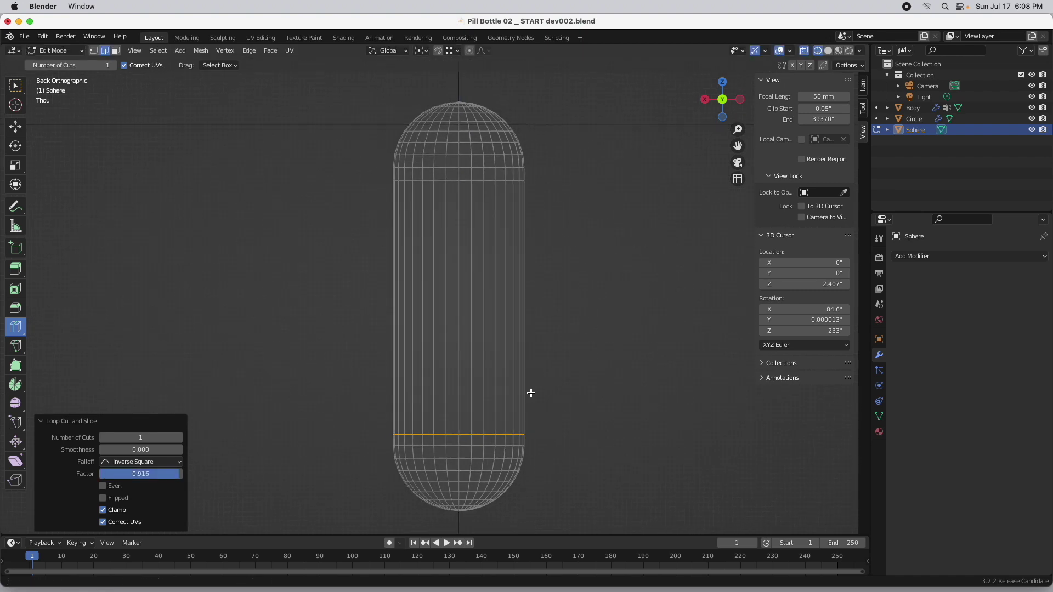
scroll(516, 385, down, 4)
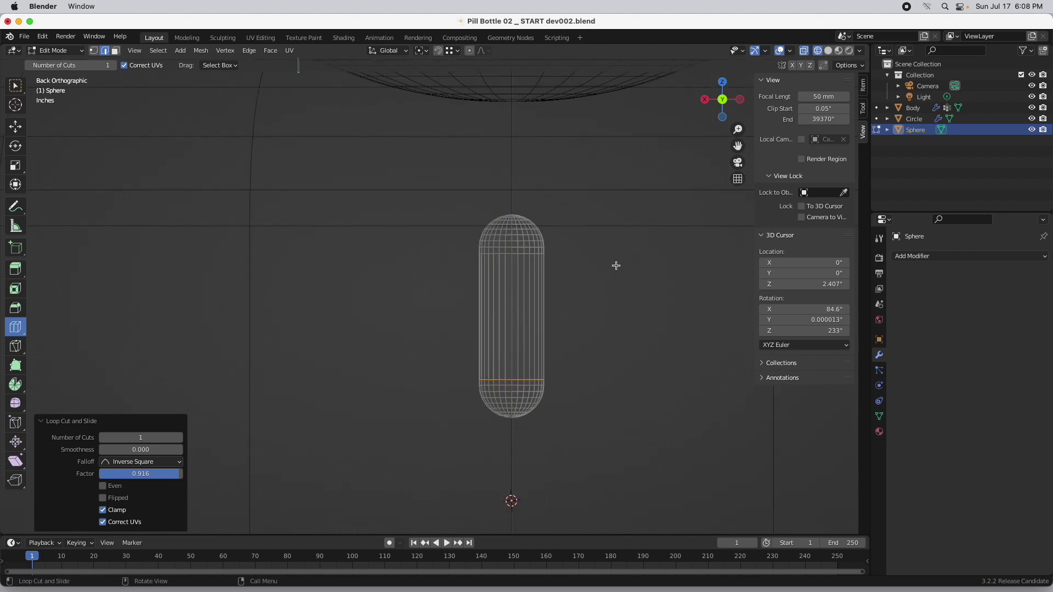
scroll(523, 386, down, 3)
scroll(623, 251, down, 1)
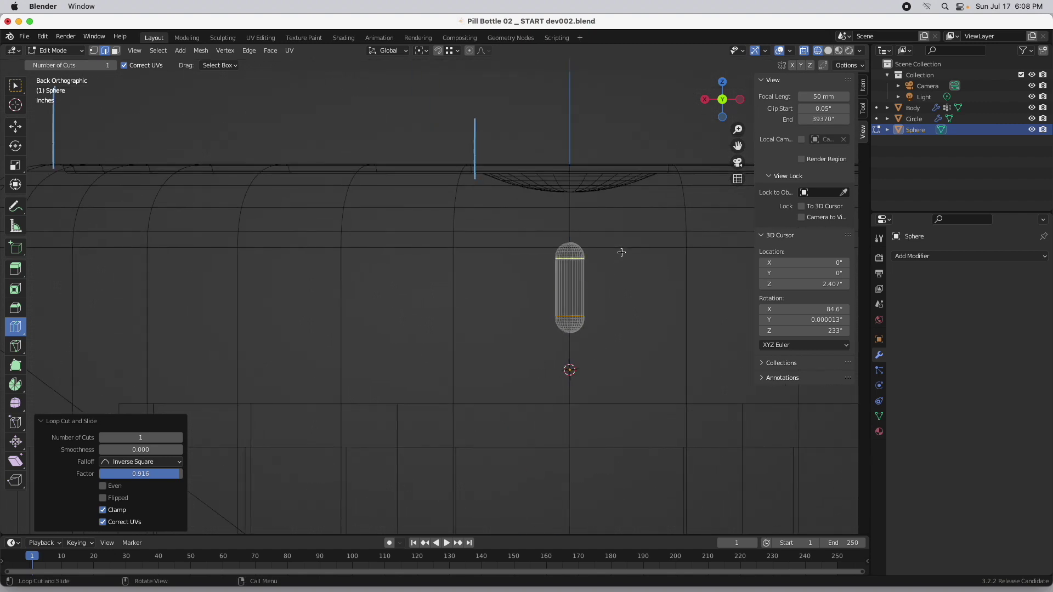
click(706, 102)
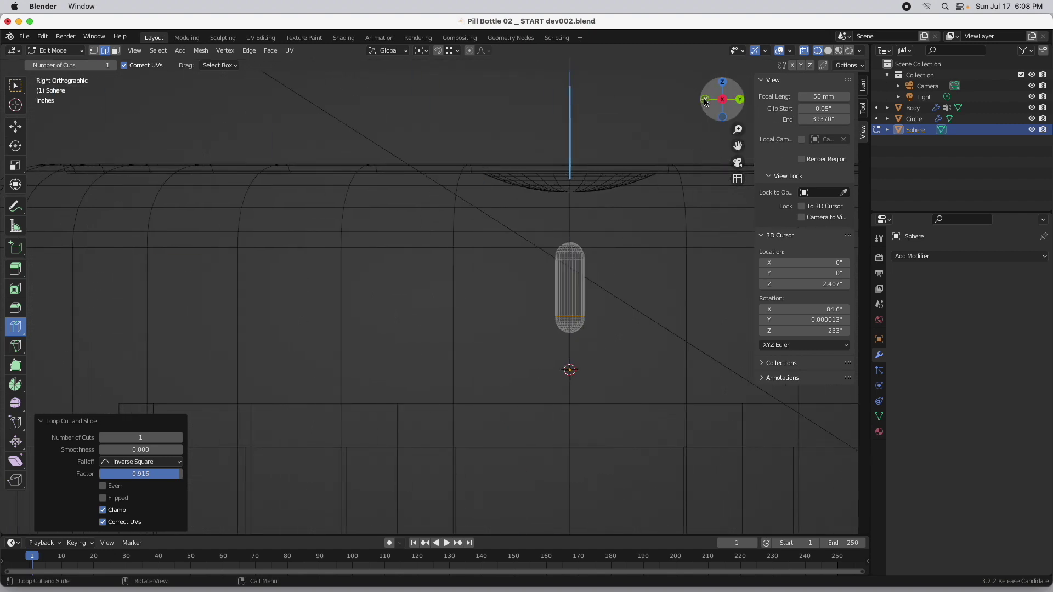
scroll(486, 370, down, 2)
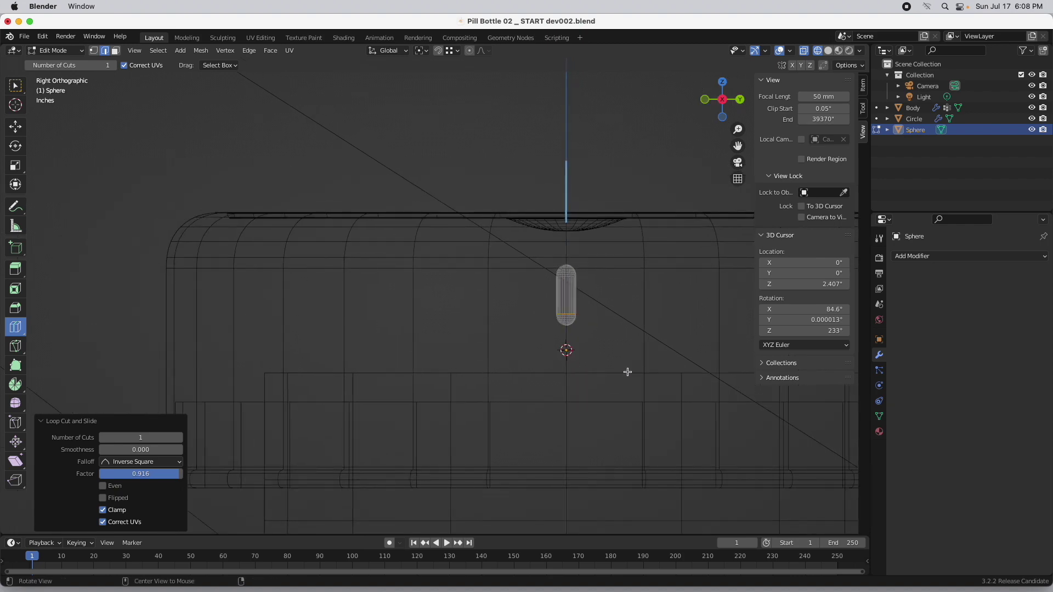
shift+middle_drag(628, 369, 323, 330)
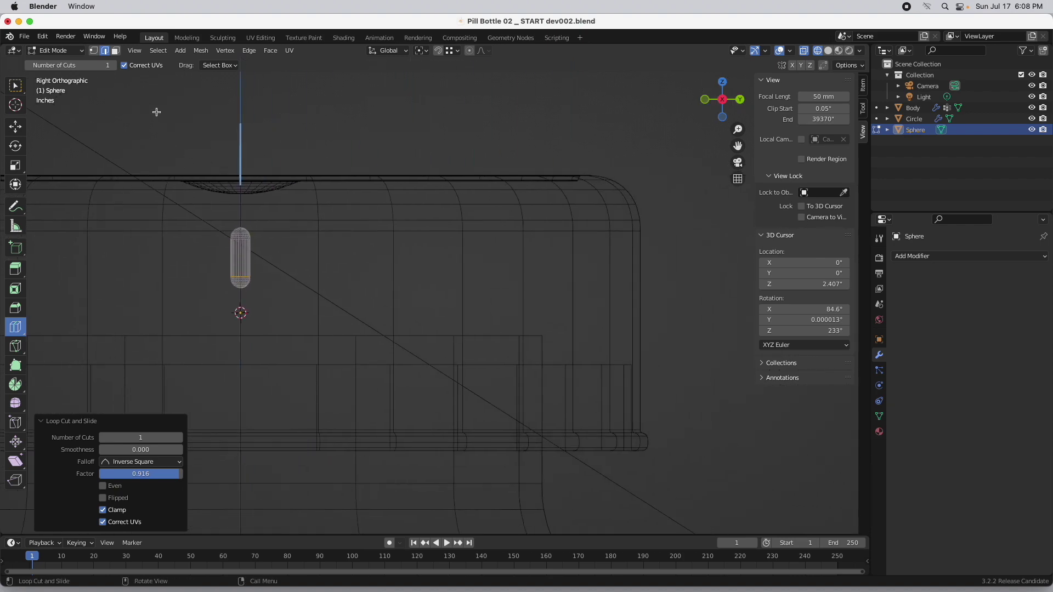
click(115, 51)
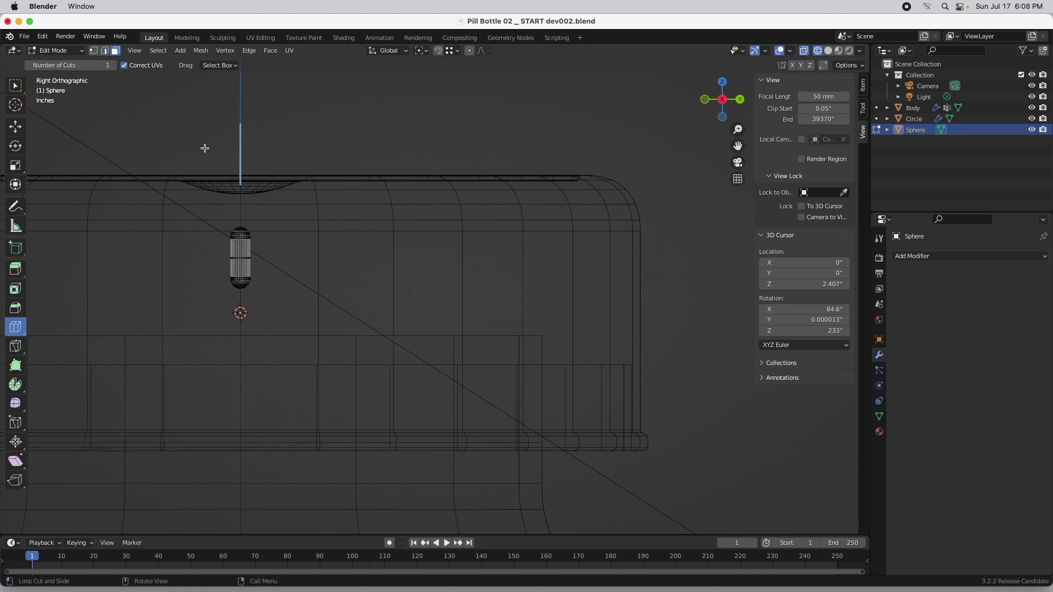
key(a)
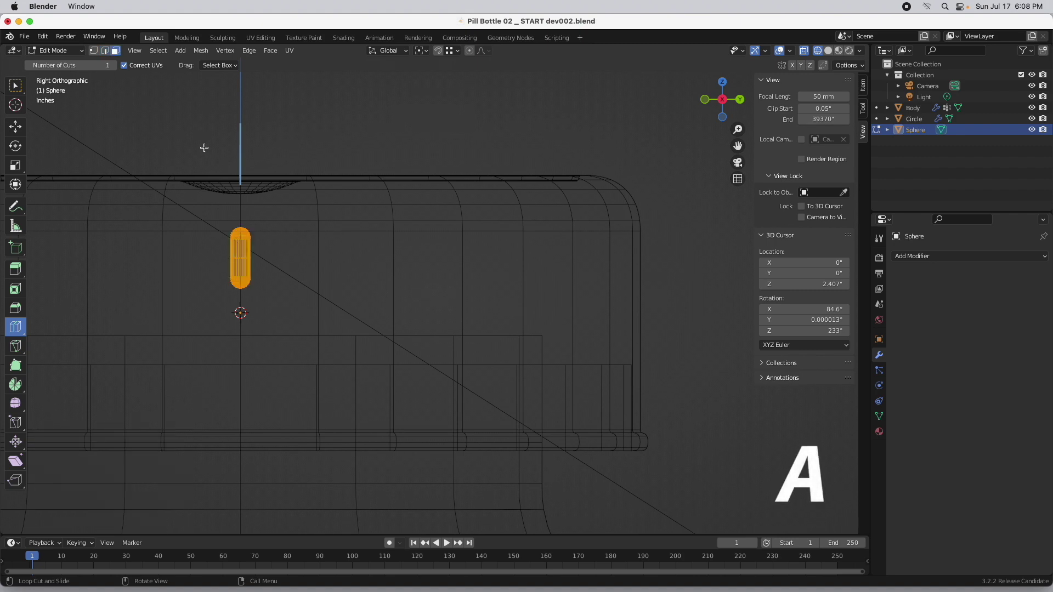
click(16, 127)
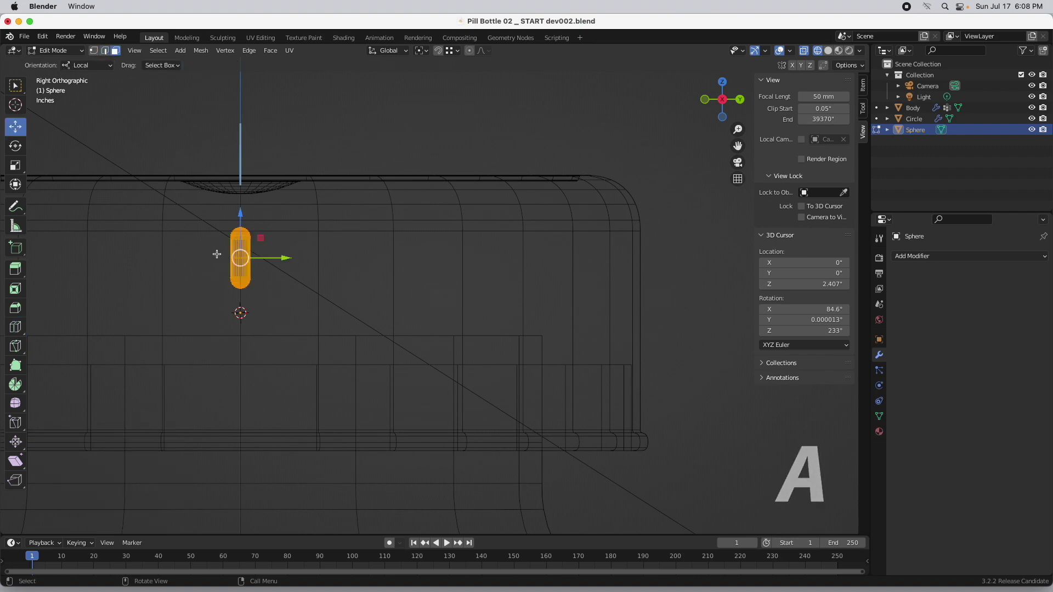
drag(267, 258, 603, 317)
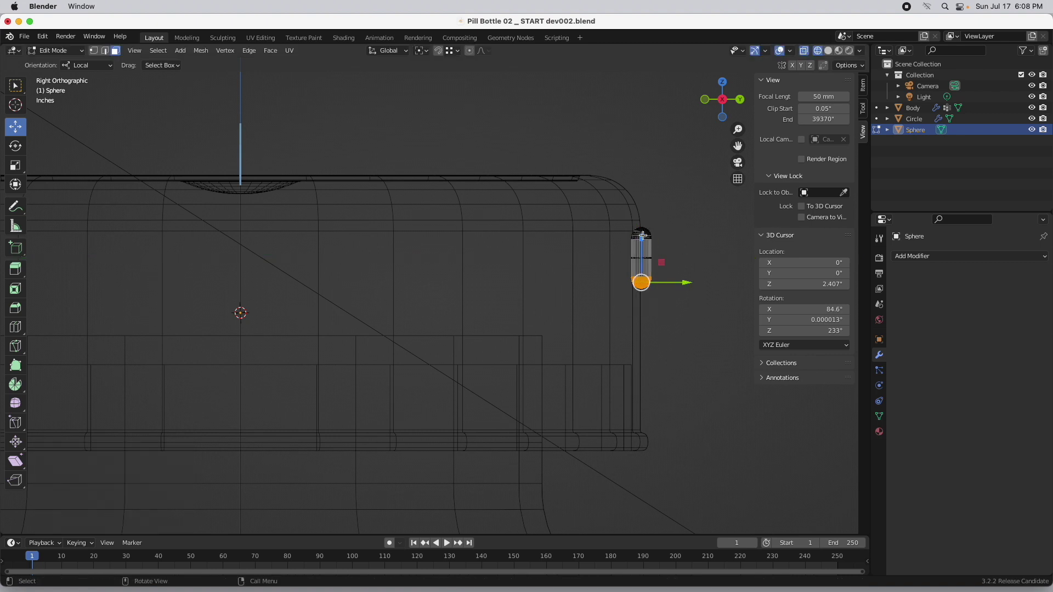
- Stretch the capsule's lower end down about 0.195" along Z, then scale the whole capsule by about 0.726 on all axes
drag(643, 236, 654, 377)
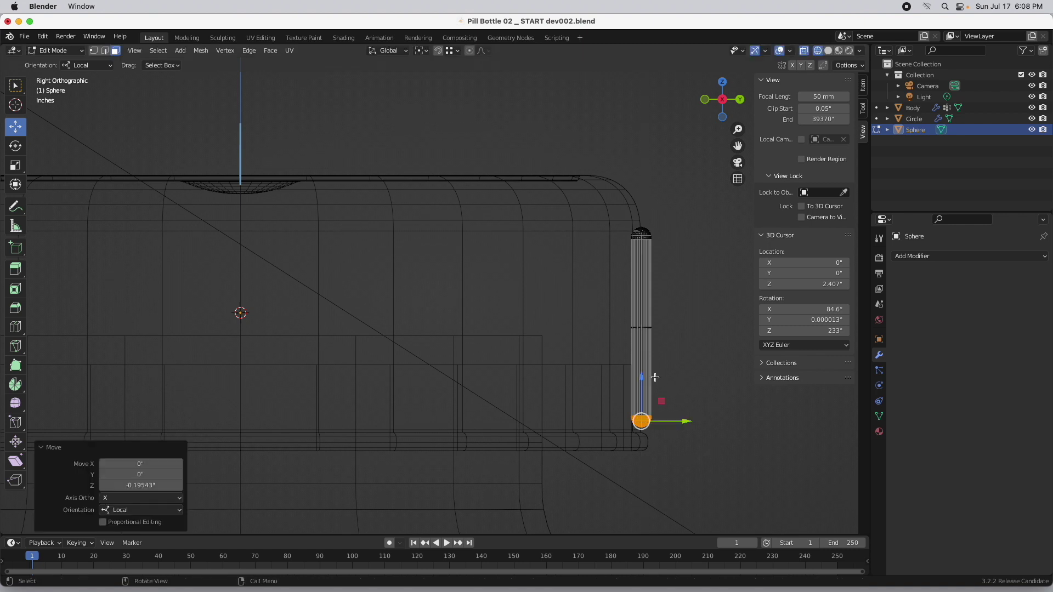
drag(712, 197, 589, 472)
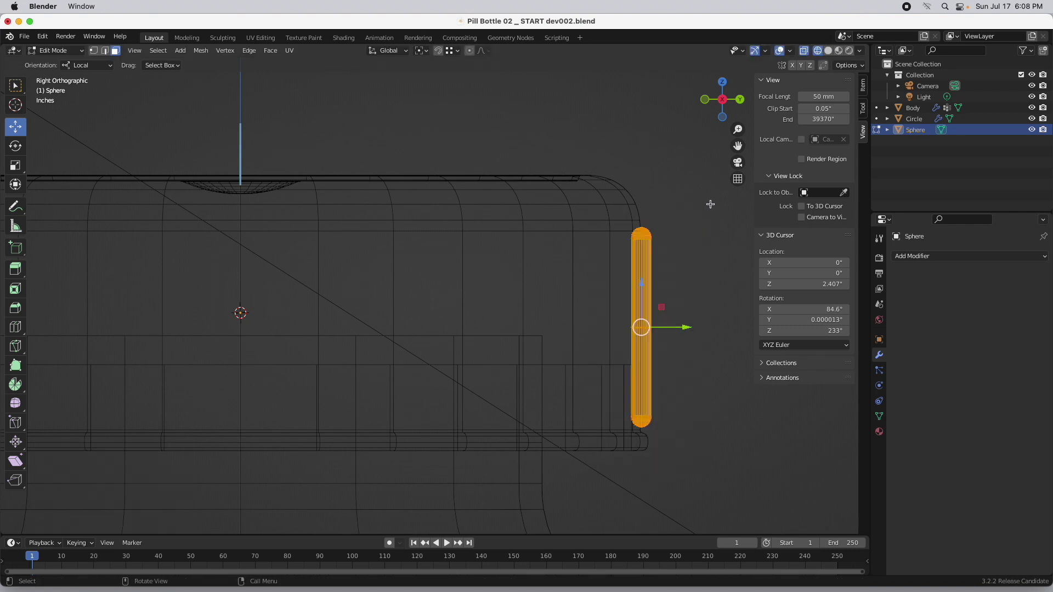
key(s)
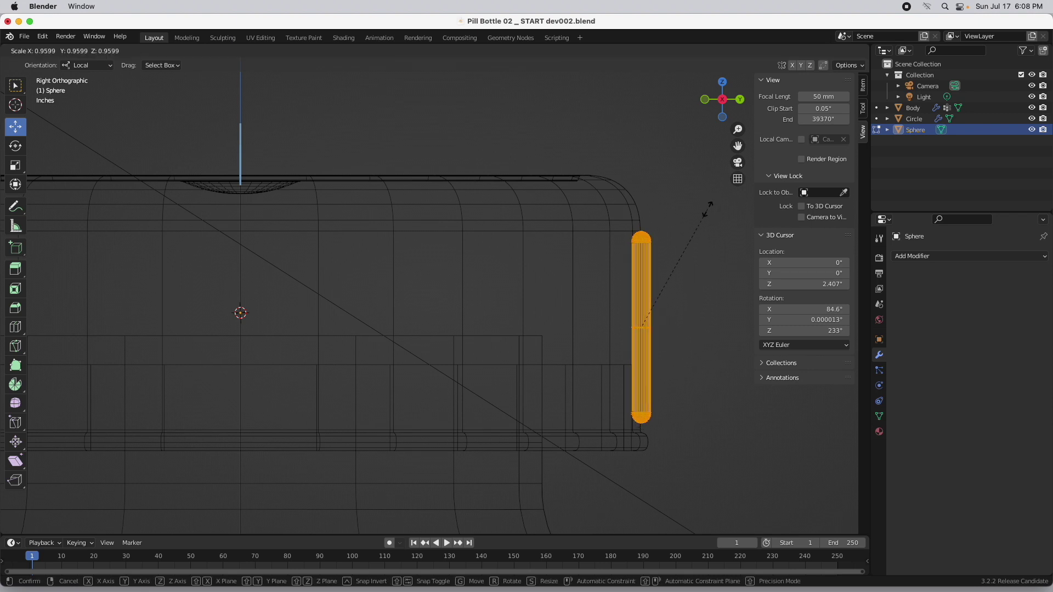
click(691, 234)
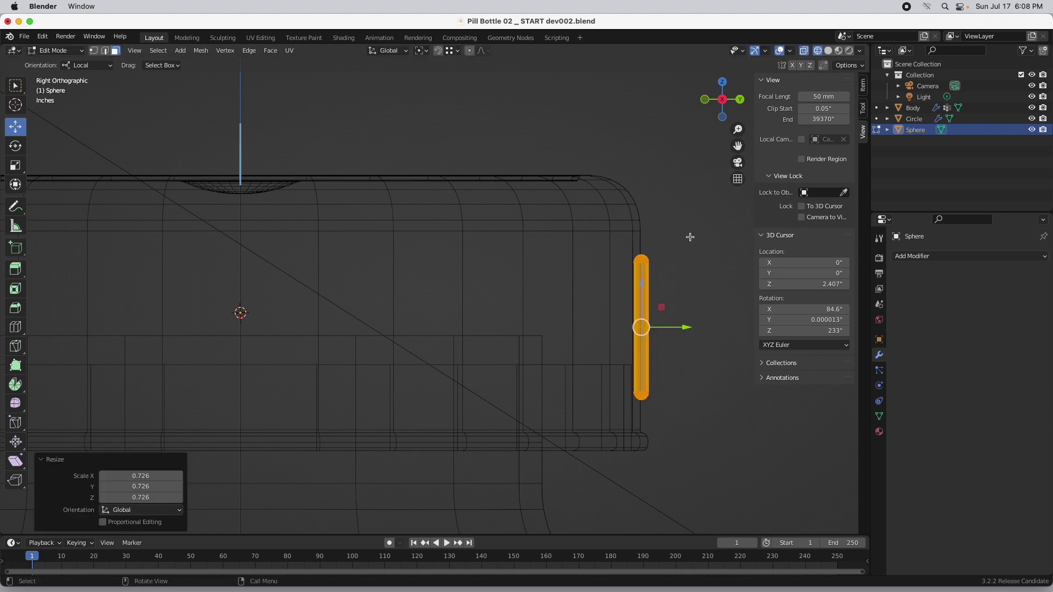
- Lengthen the thinner capsule by raising its upper end faces and lowering its lower end faces about 0.036" along Z
click(623, 269)
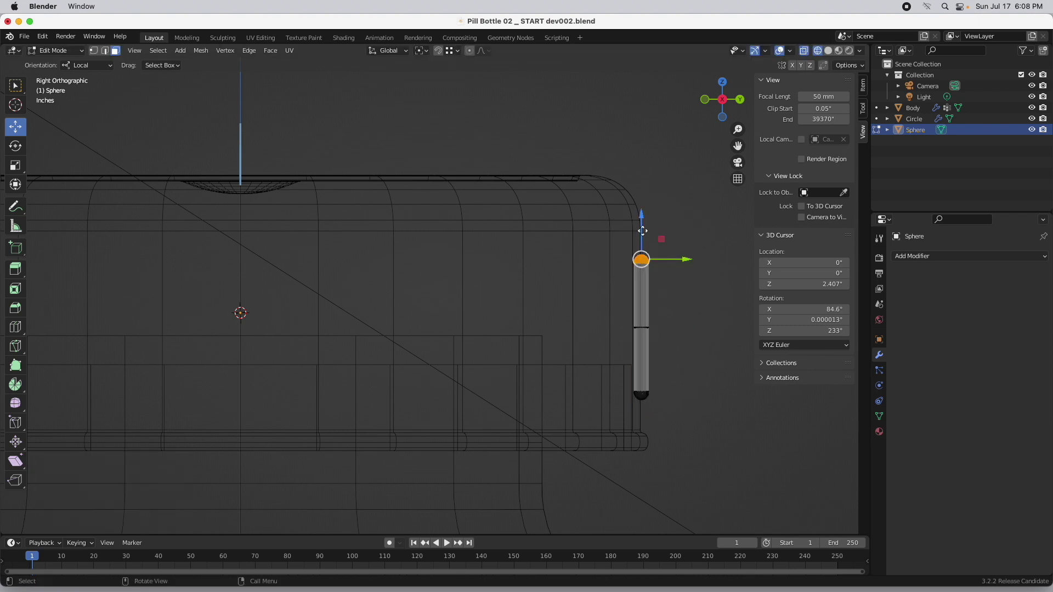
drag(644, 232, 645, 211)
drag(683, 366, 601, 412)
drag(641, 350, 641, 377)
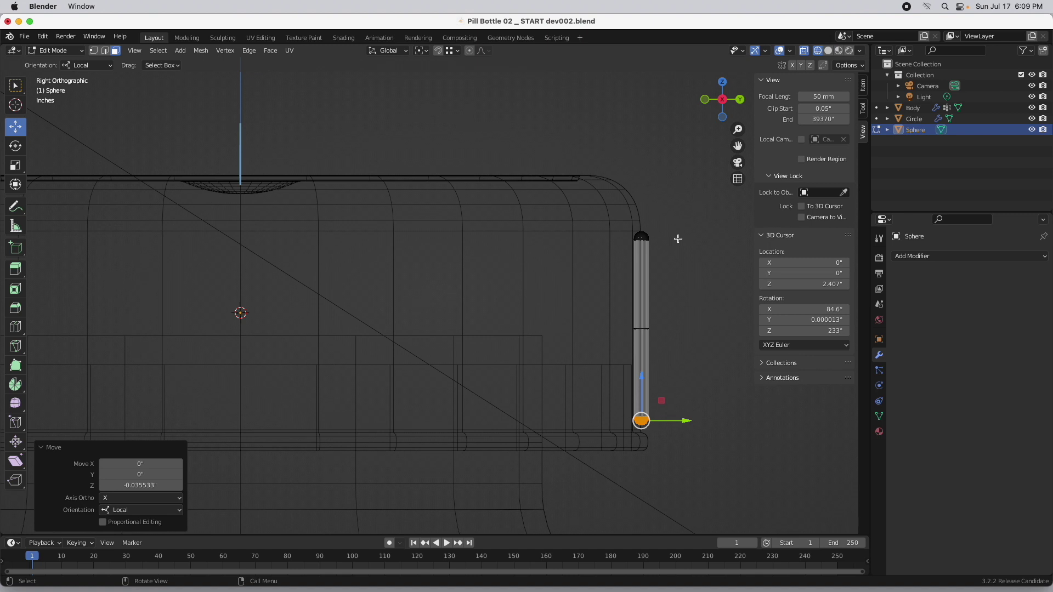
- Return to Object Mode and apply Shade Smooth to the capsule
click(740, 100)
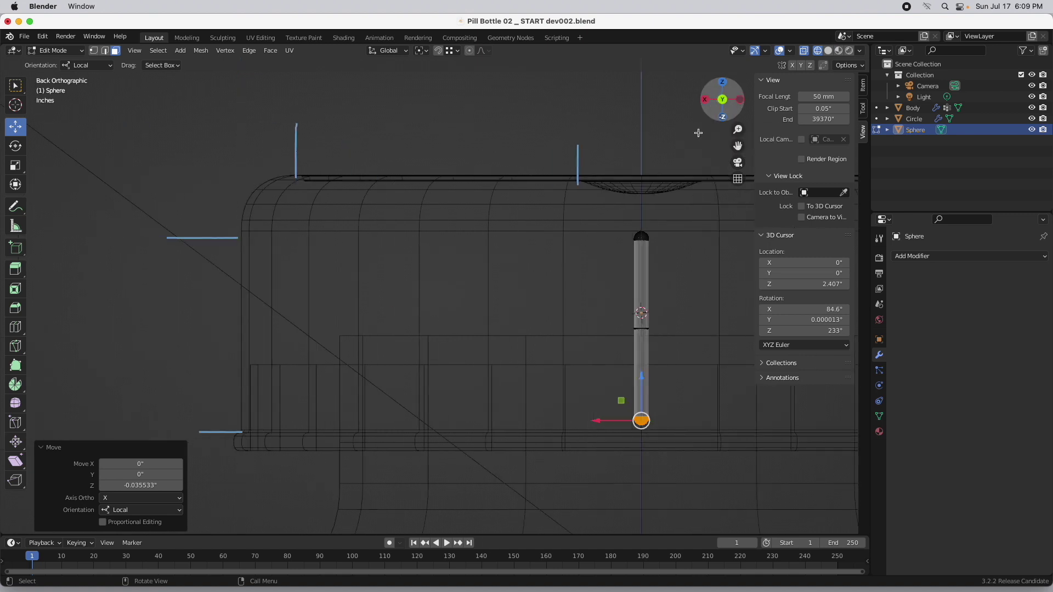
alt+middle_click(640, 264)
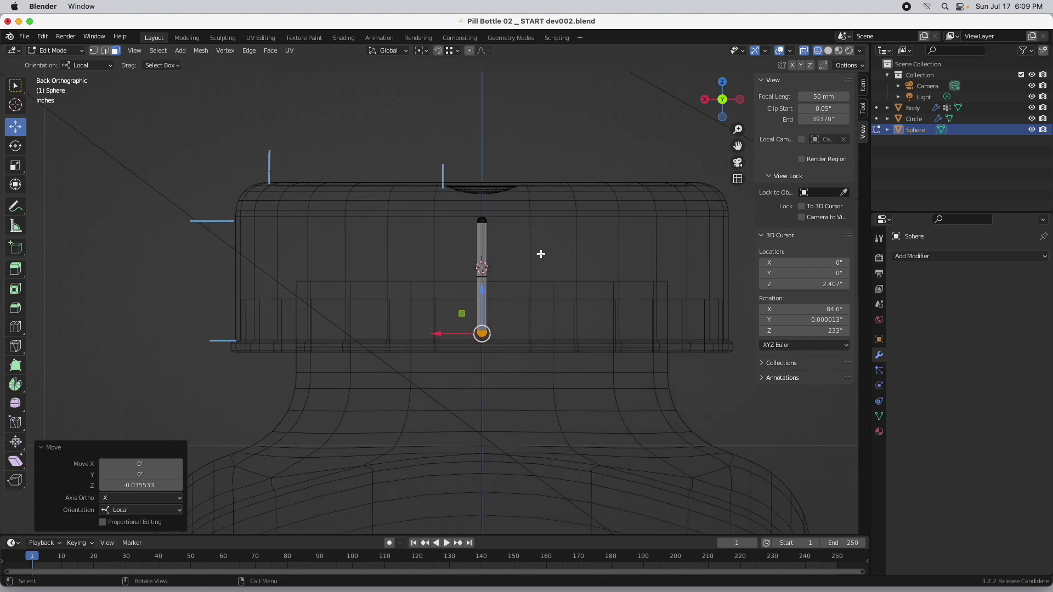
key(Tab)
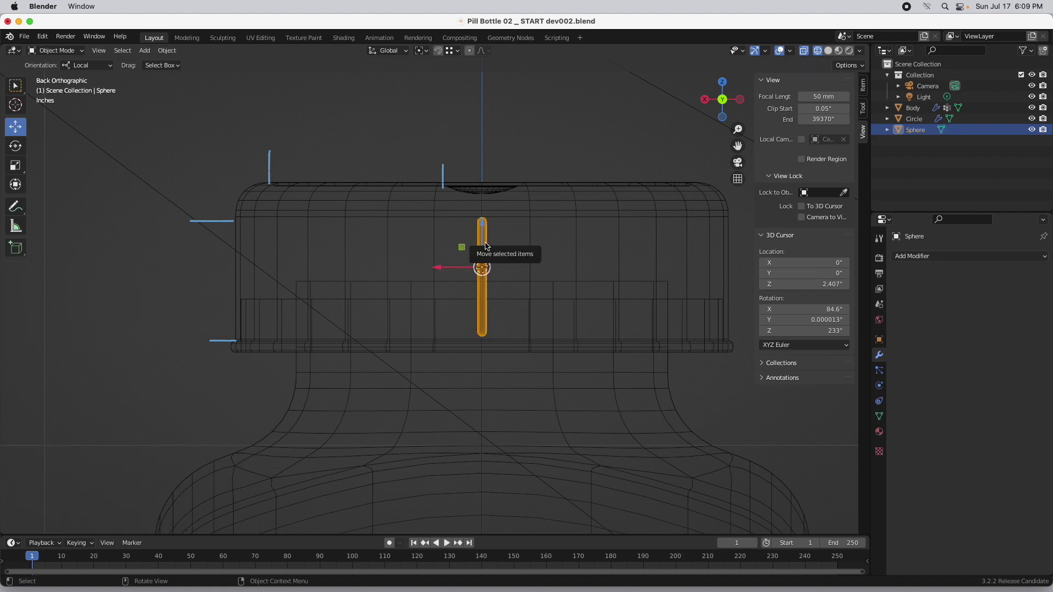
right_click(487, 245)
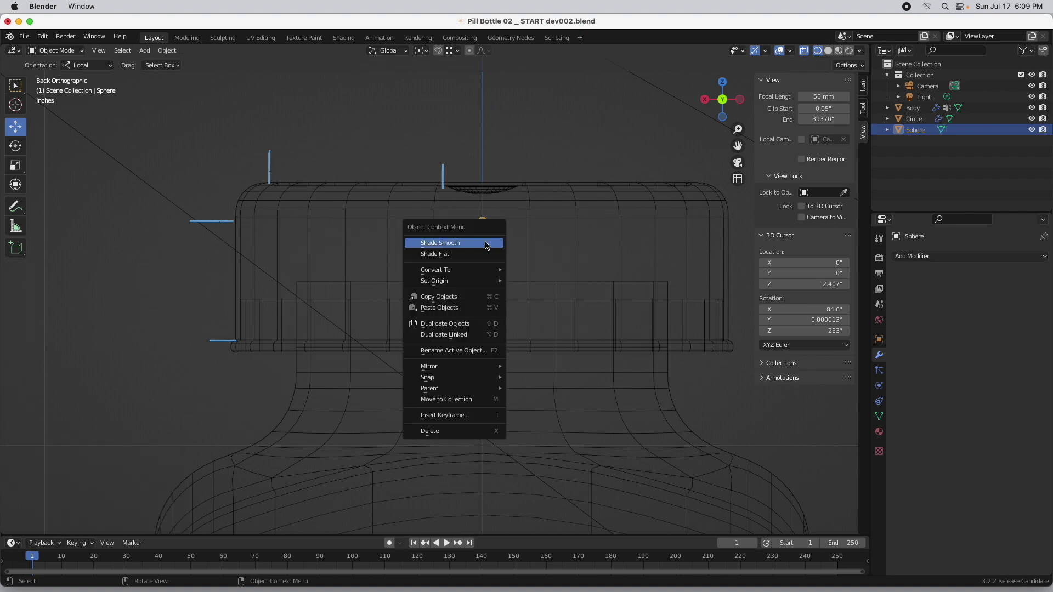
click(486, 243)
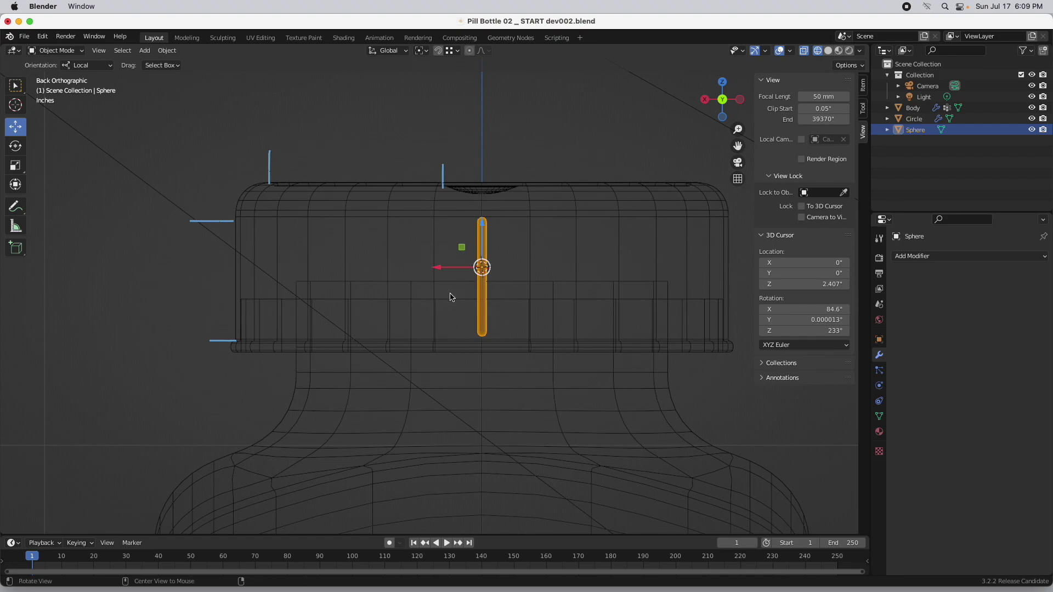
- Add an Arrows empty at the 3D cursor in the cap's center with a radius of 0.5"
middle_drag(453, 297, 351, 282)
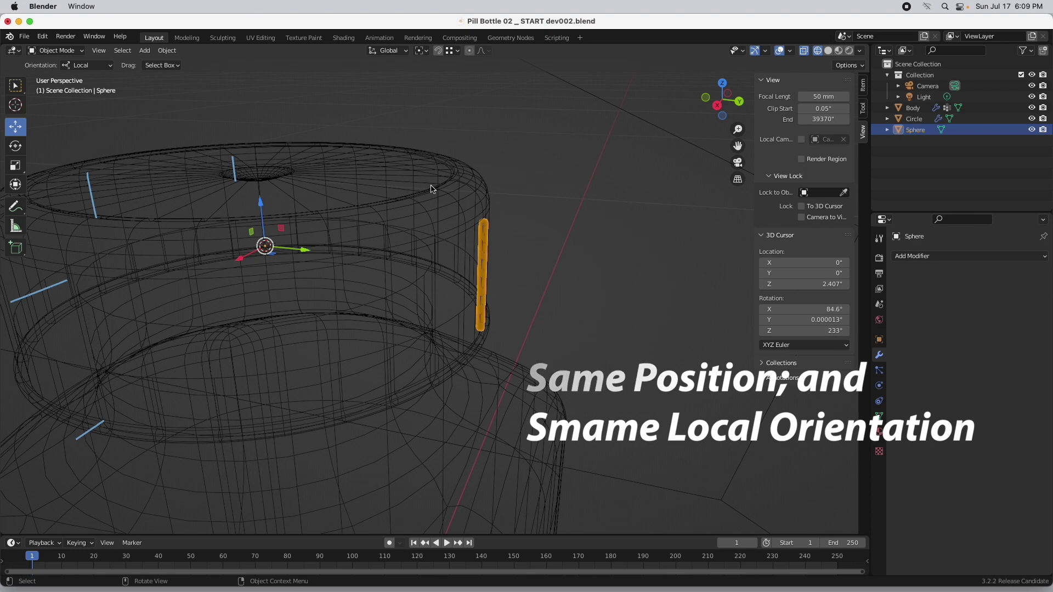
click(146, 51)
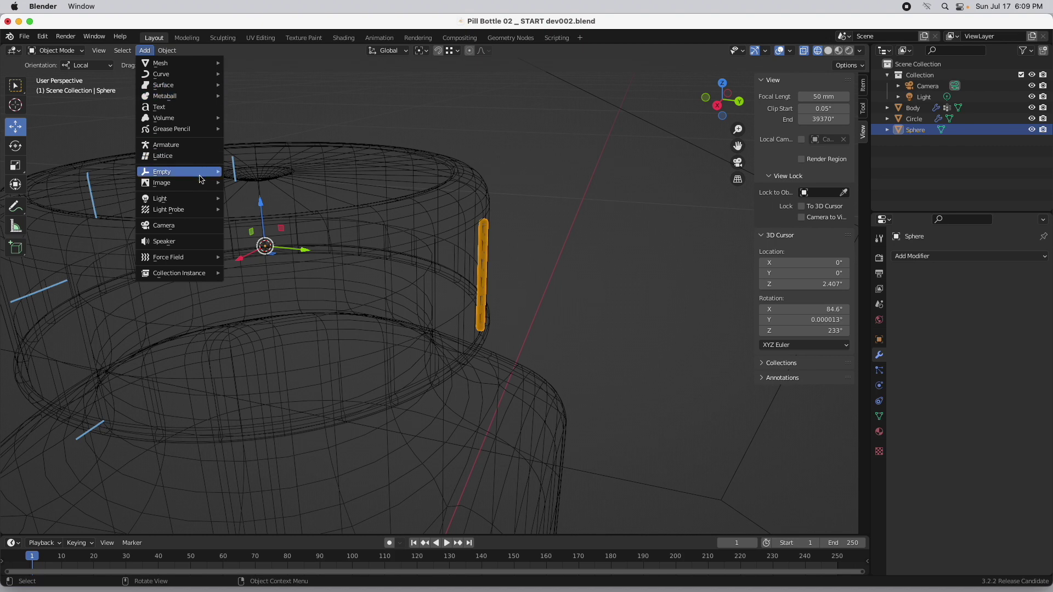
mouse_move(181, 172)
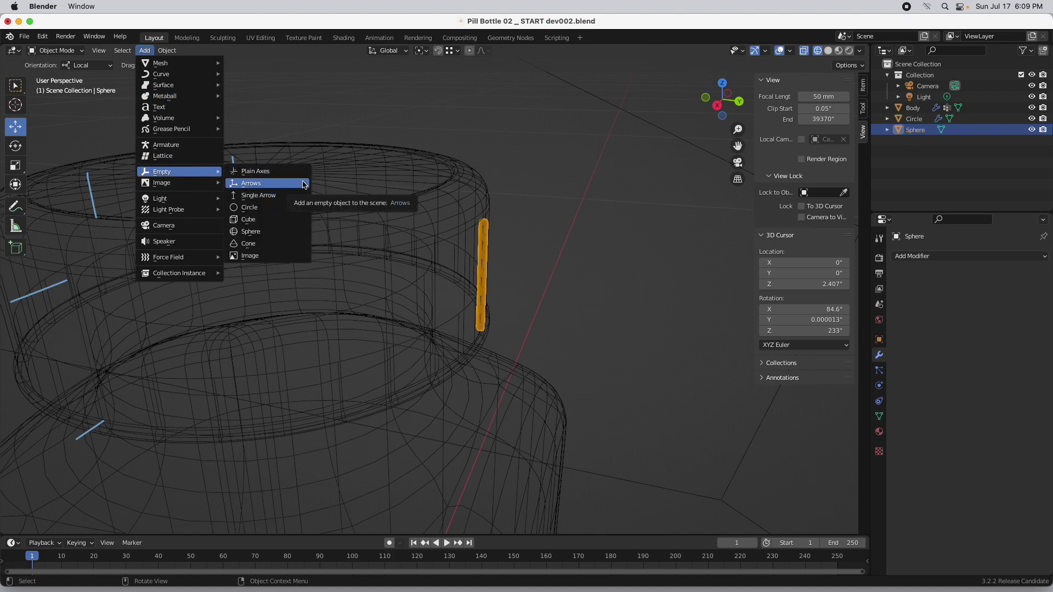
click(305, 185)
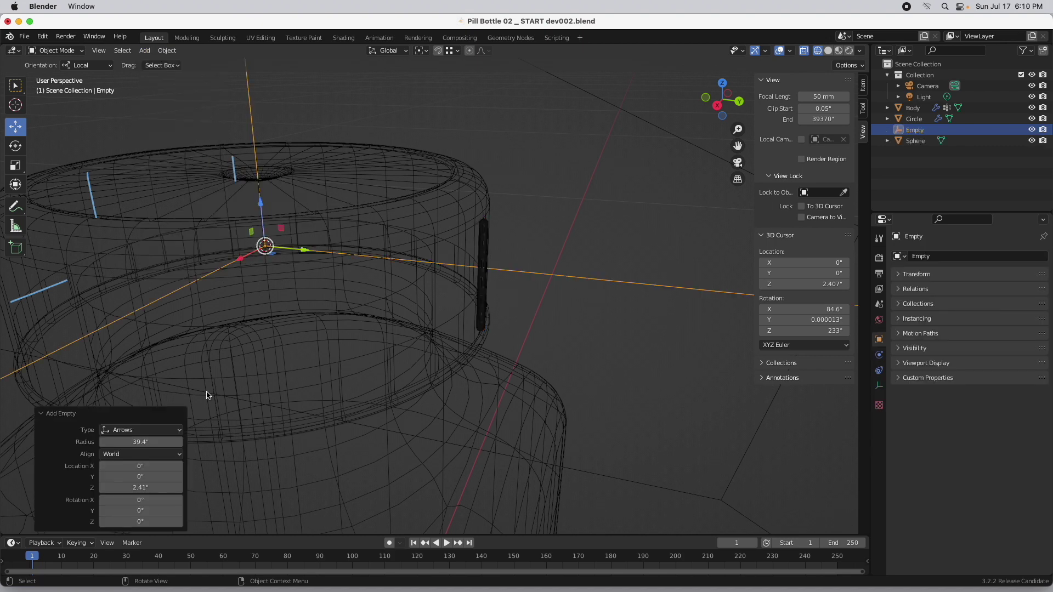
click(158, 442)
key(BackSpace)
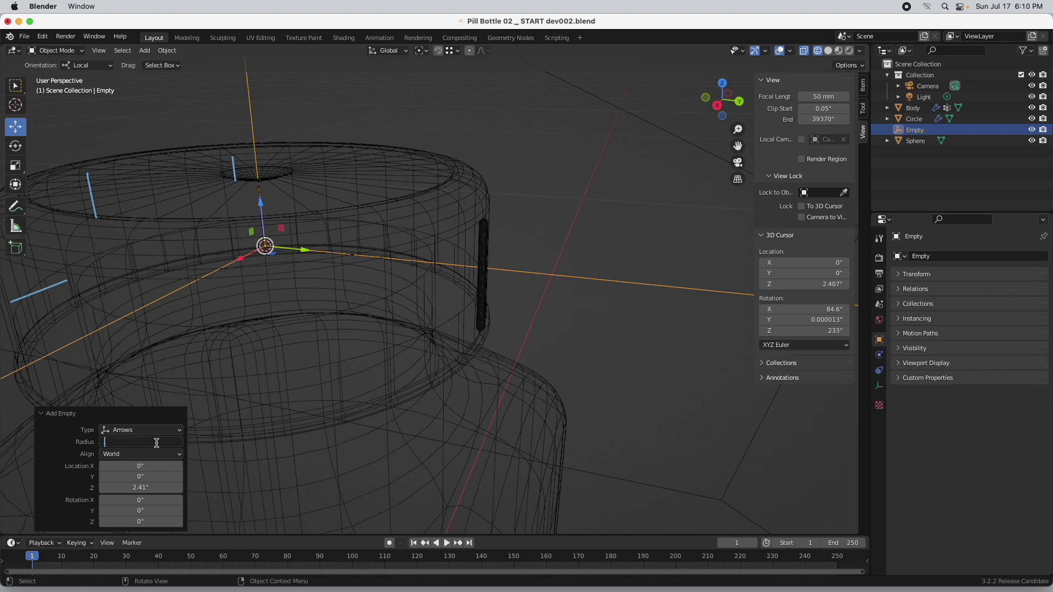
text(.5)
key(Return)
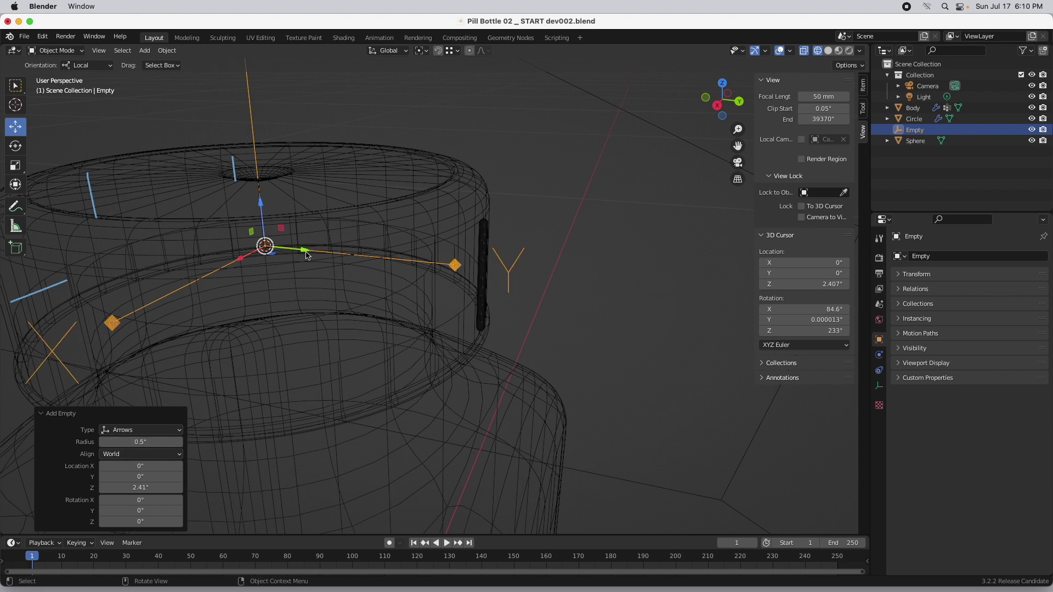
- Rename the capsule object as Ridge and the empty as Ridge Rotation Axis
click(481, 256)
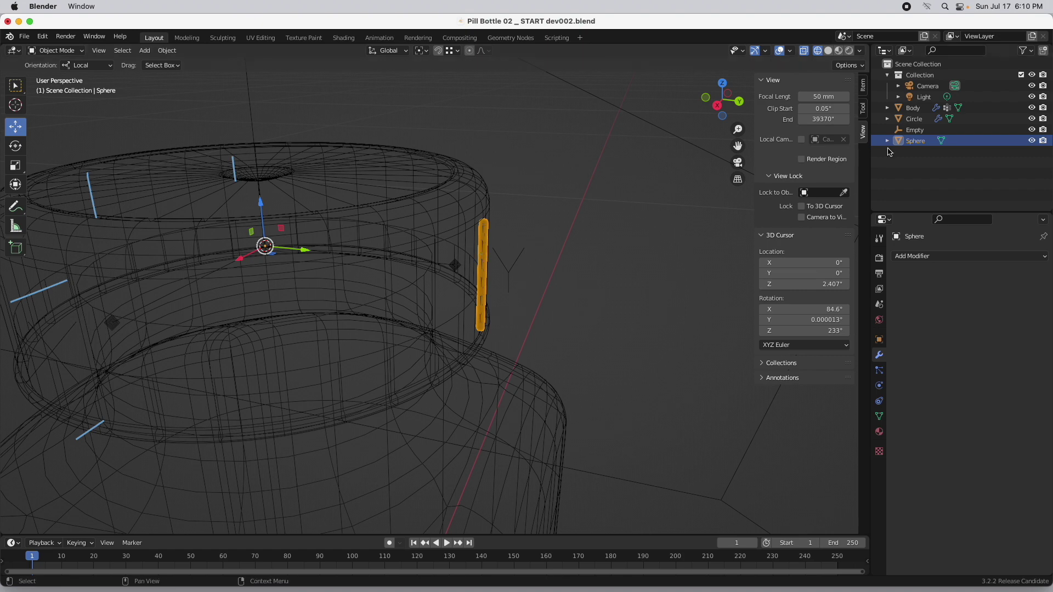
double_click(917, 141)
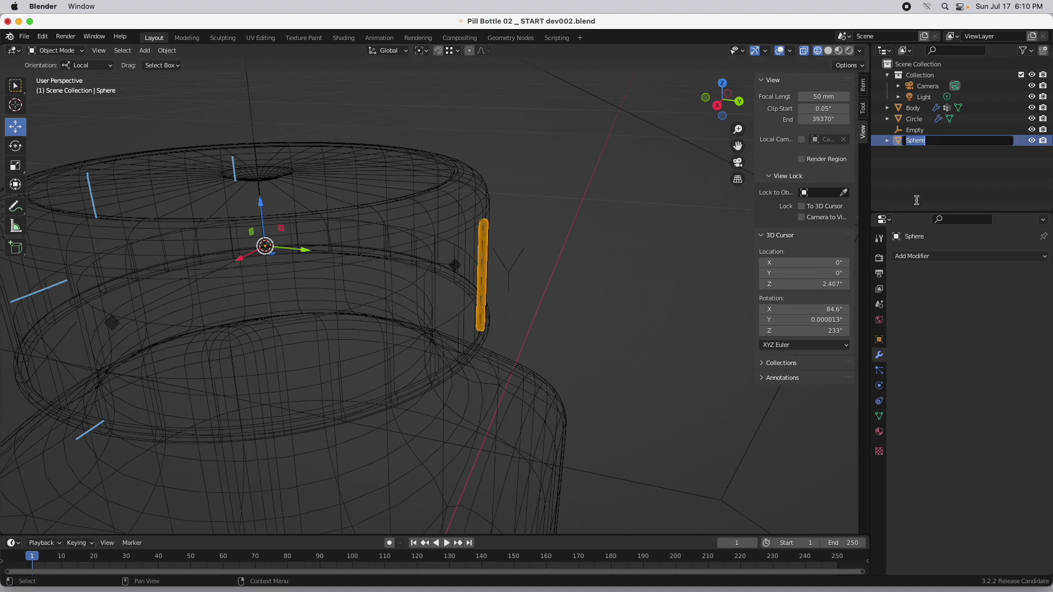
text(Ridge)
key(Return)
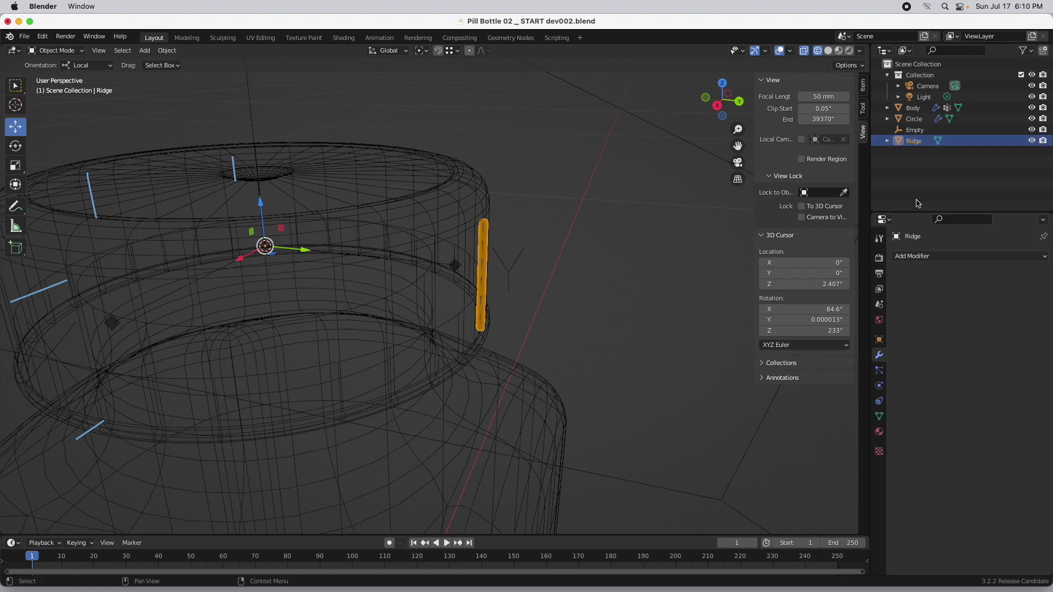
click(919, 133)
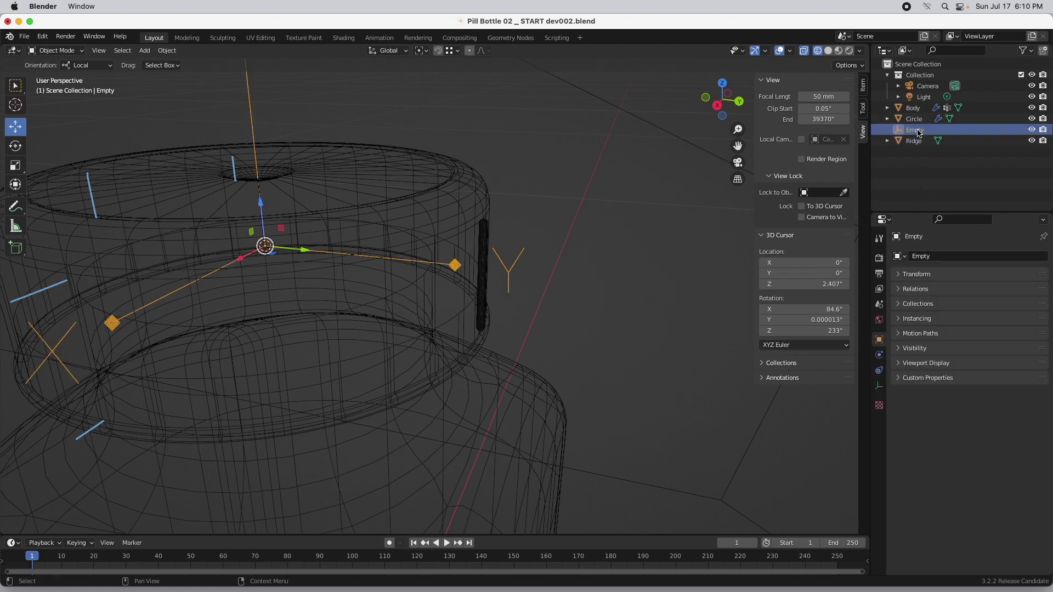
double_click(919, 133)
text(R)
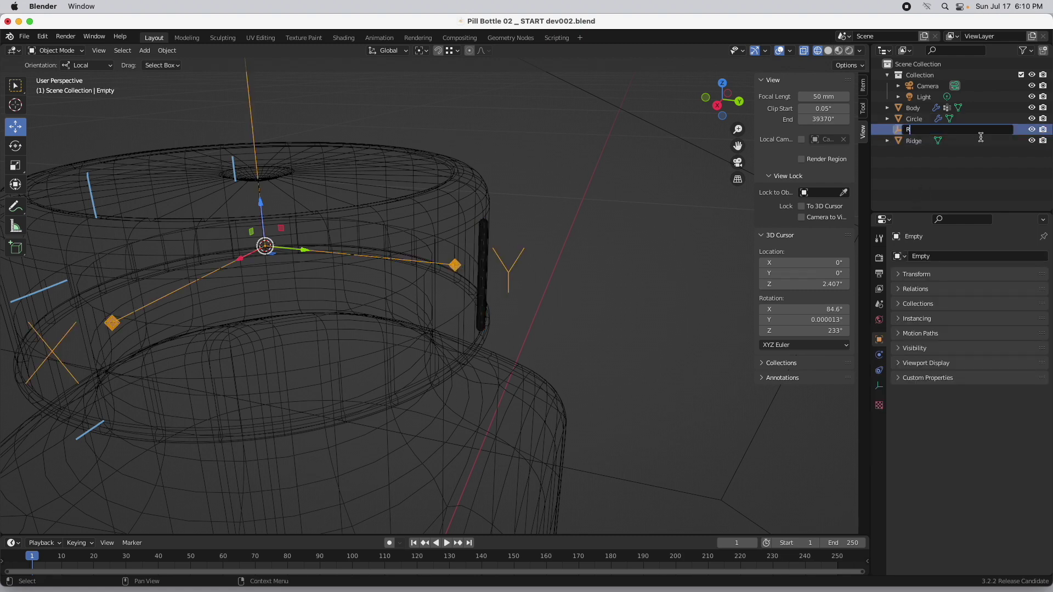
text(idge Rotation Axis)
key(Return)
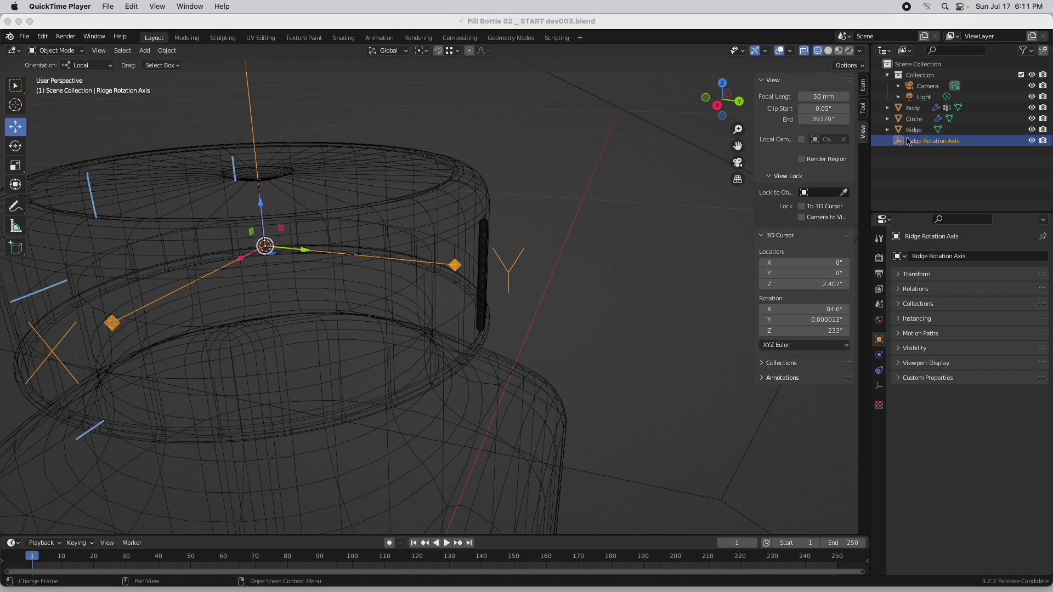
- Add an Array modifier to the Ridge object and set its count to 64
click(914, 130)
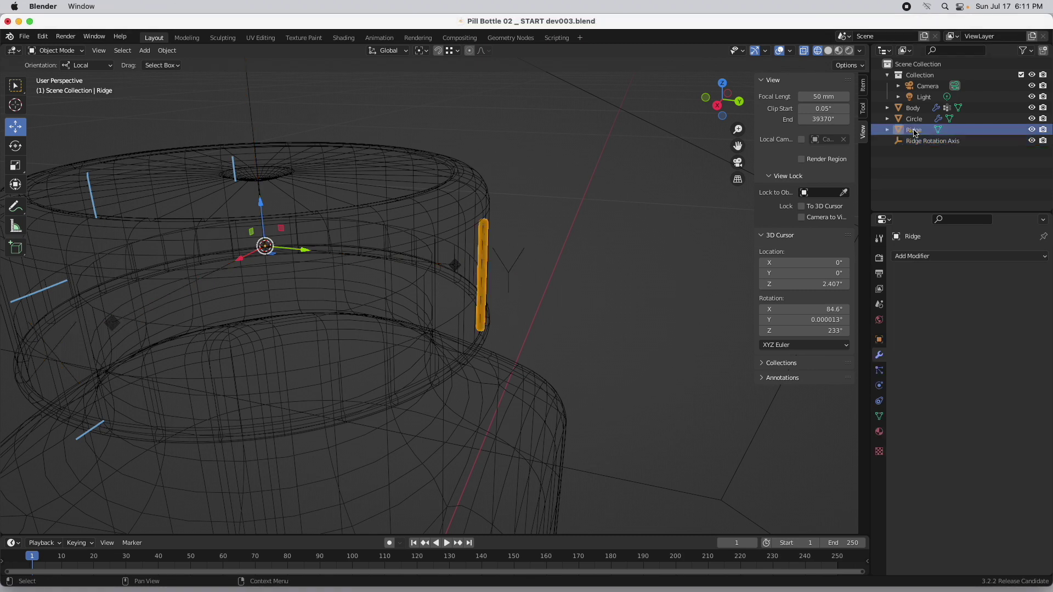
click(915, 256)
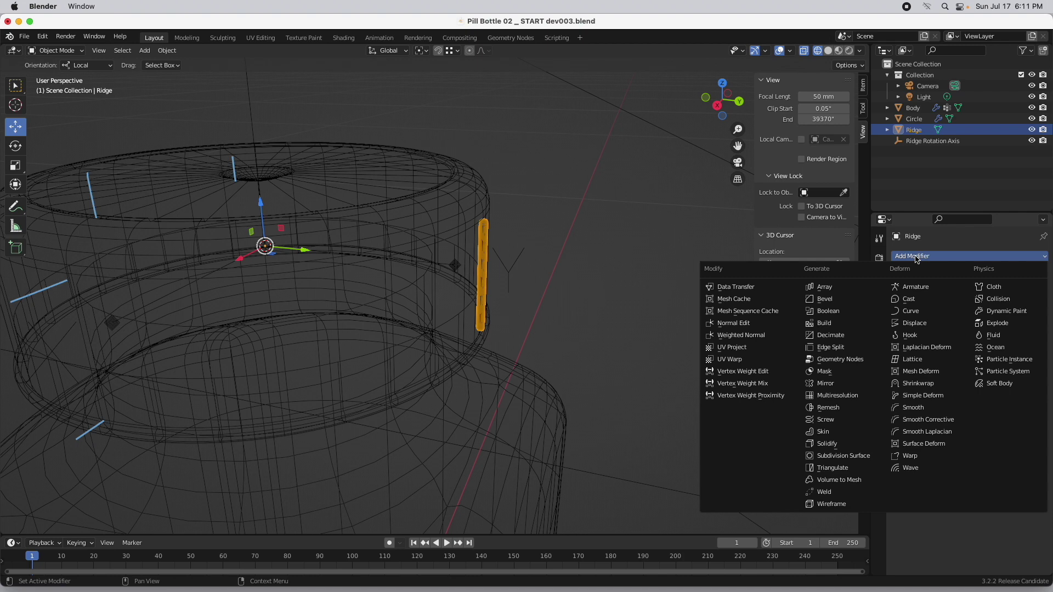
click(825, 287)
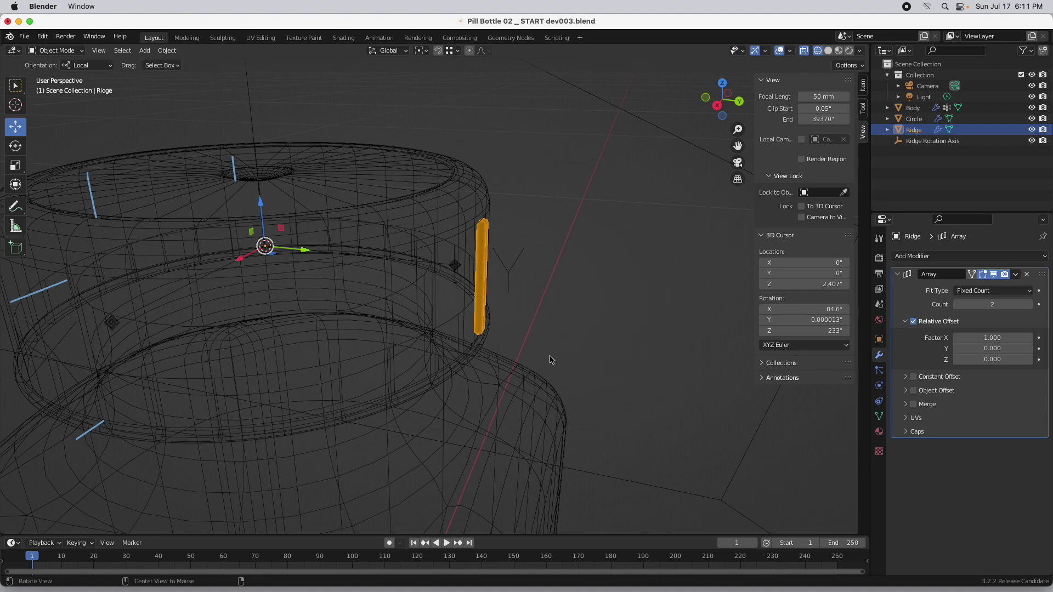
middle_drag(550, 360, 504, 366)
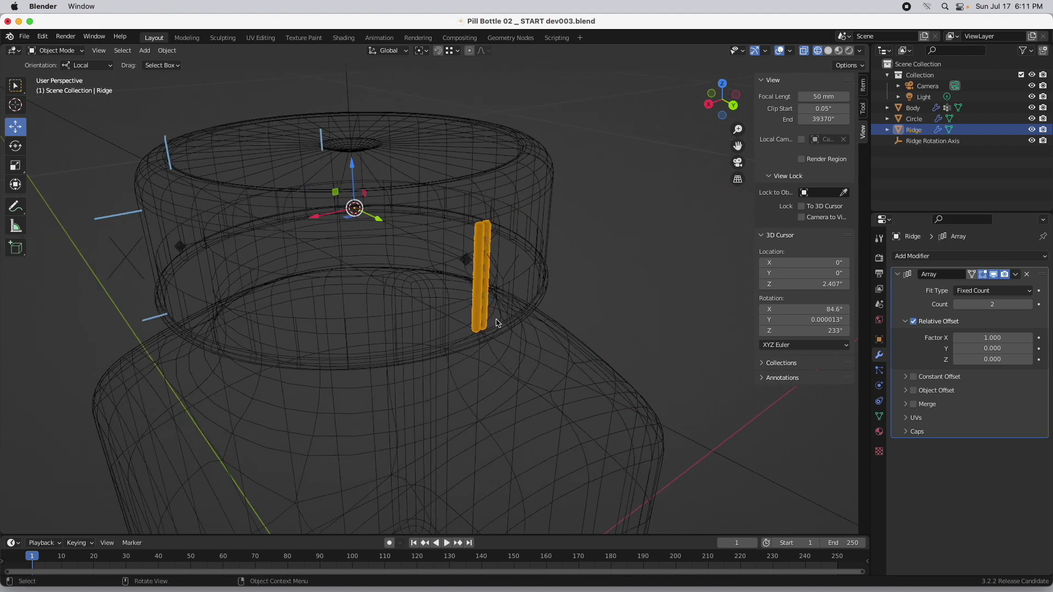
click(993, 303)
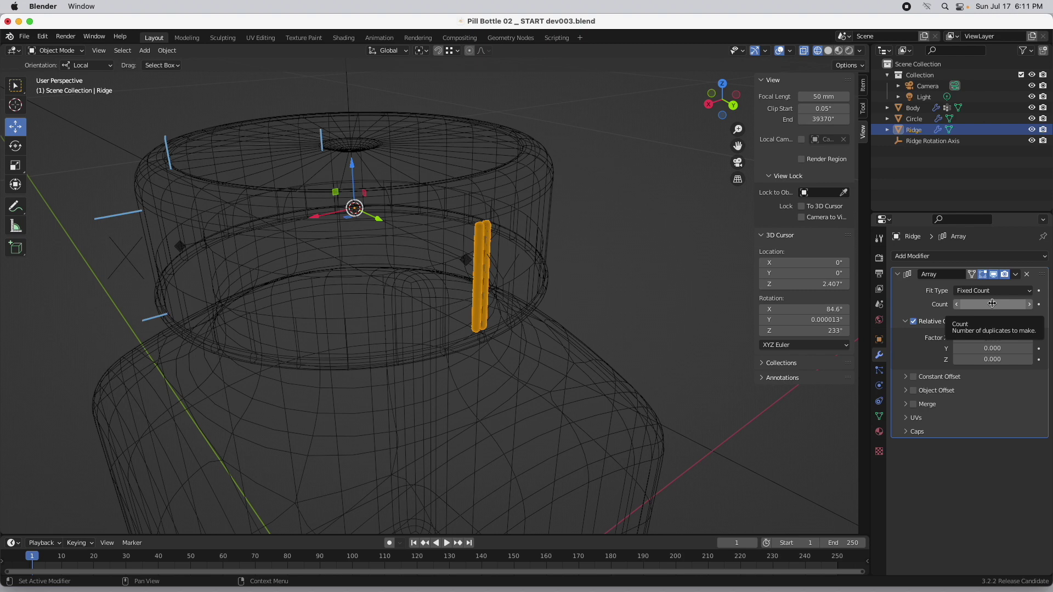
click(993, 303)
text(60)
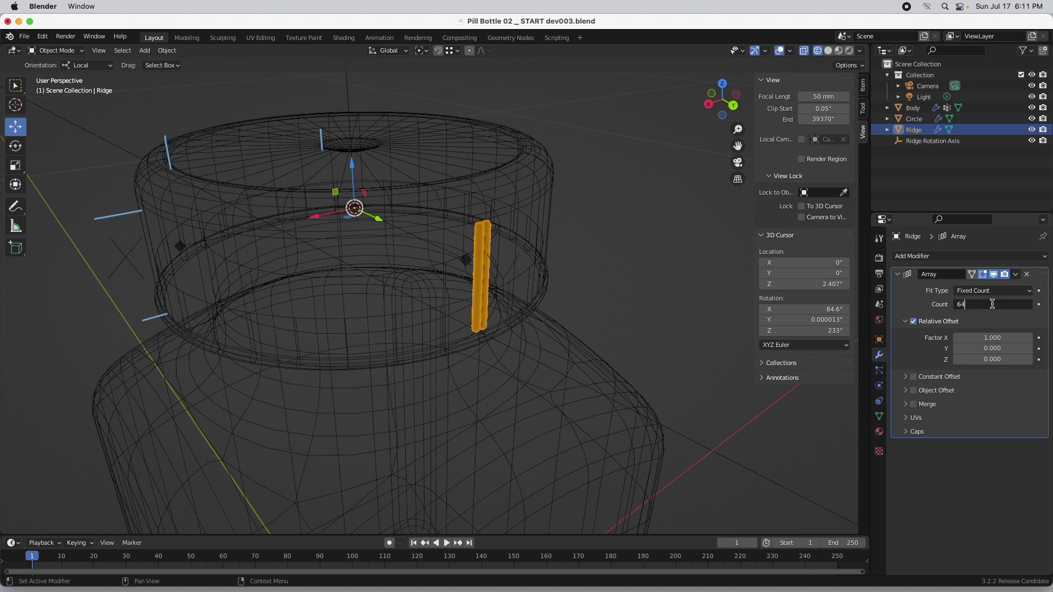
key(Return)
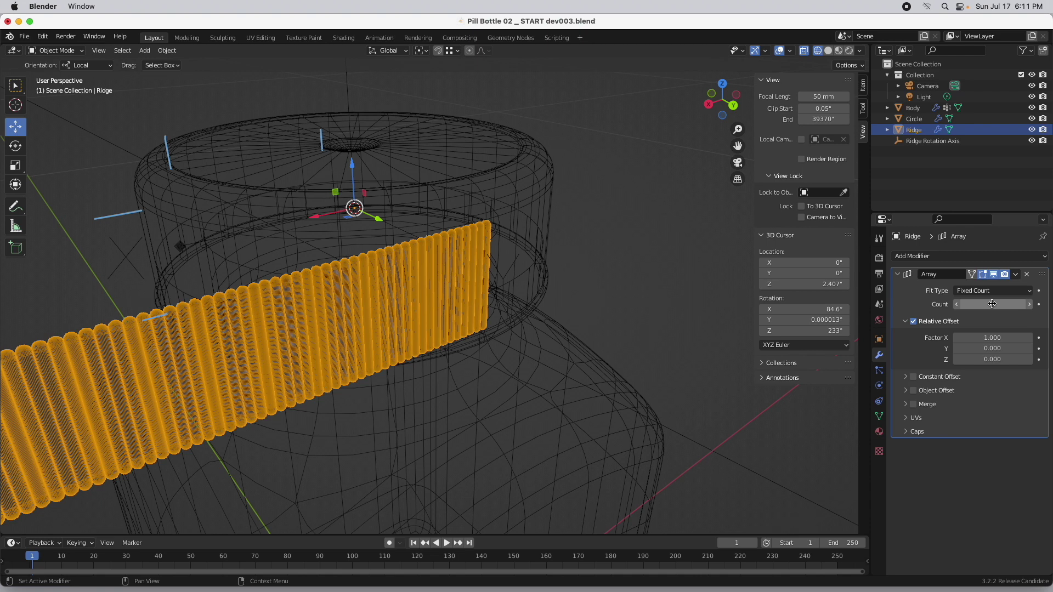
- Replace the array's Relative Offset with an Object Offset that uses Ridge Rotation Axis as its object
click(938, 323)
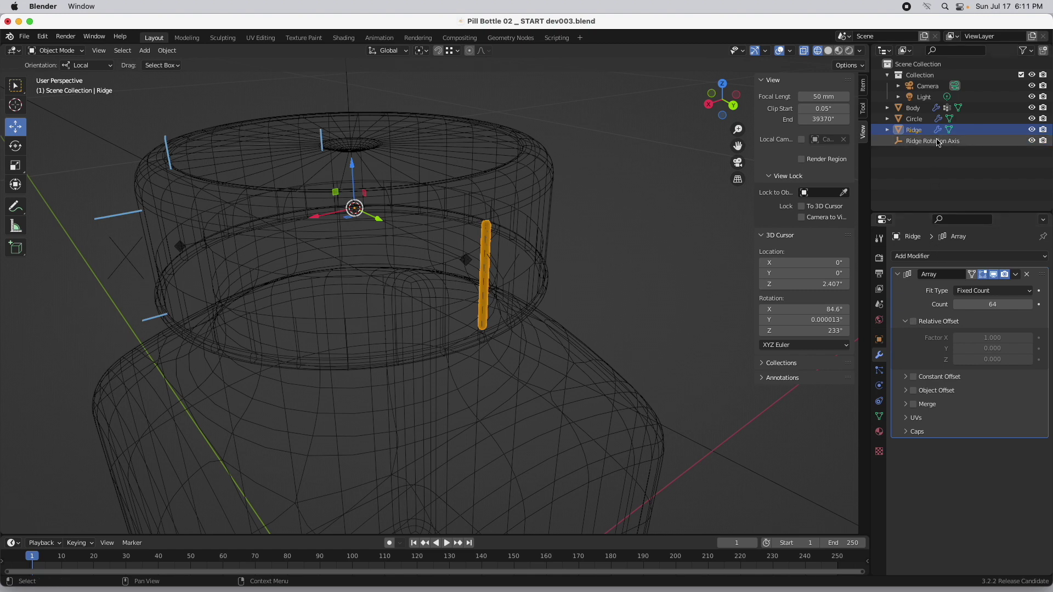
click(912, 391)
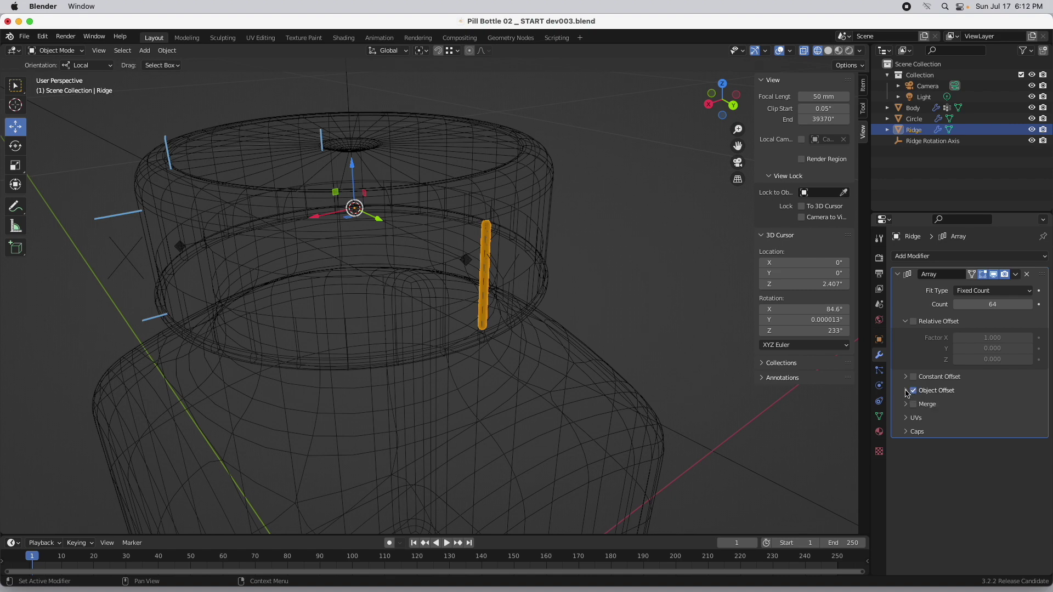
click(905, 390)
click(1027, 407)
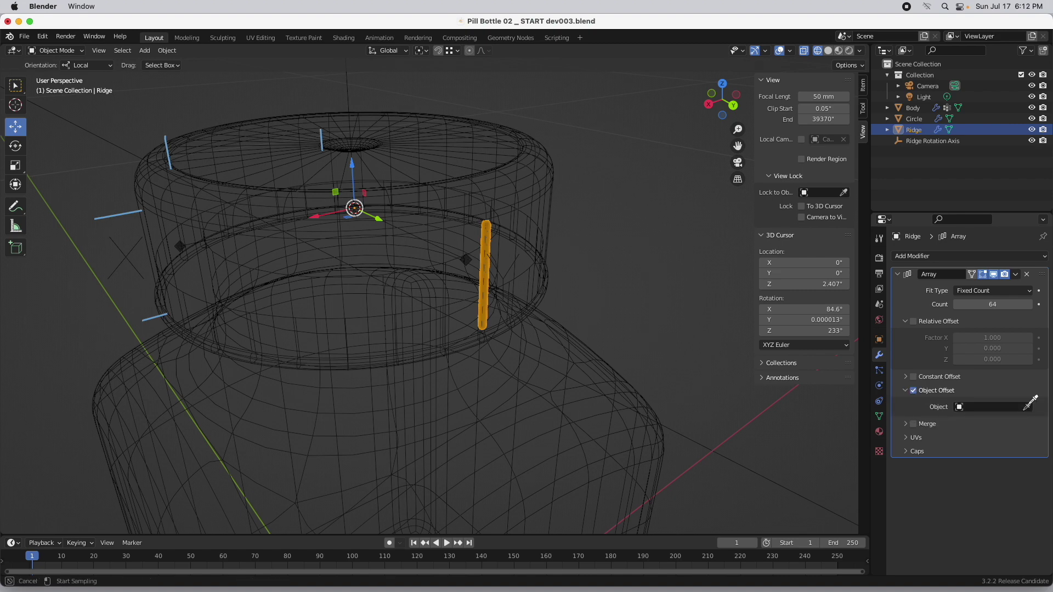
click(935, 141)
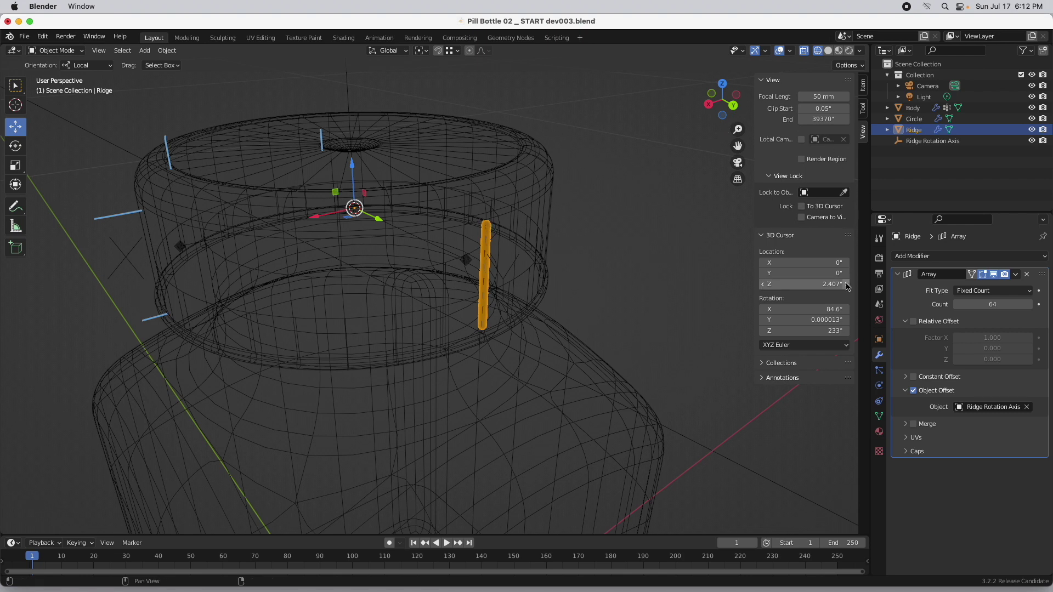
- Apply the scale of the Ridge object
click(863, 86)
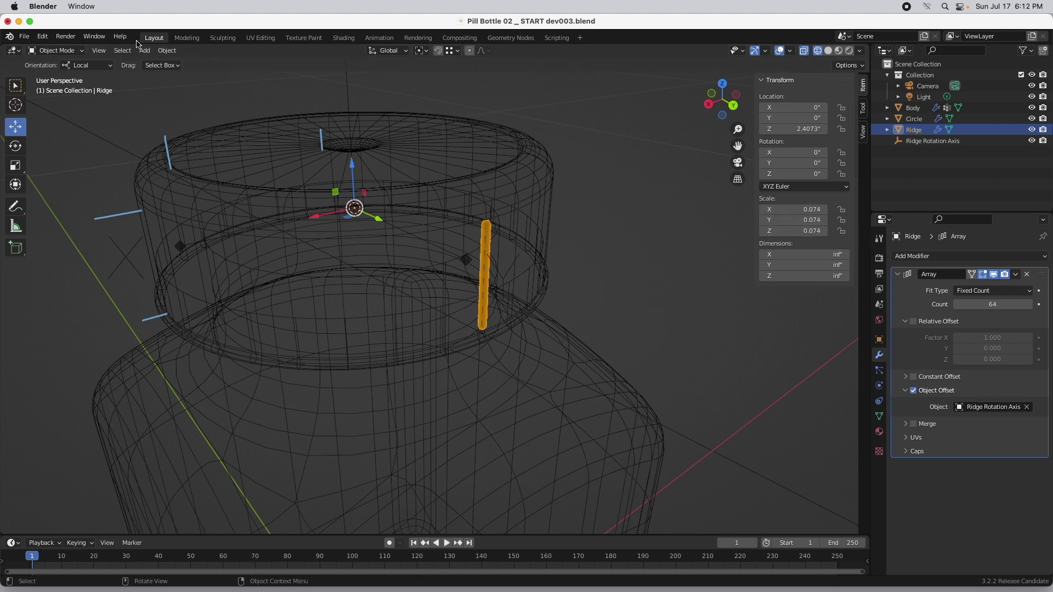
click(167, 50)
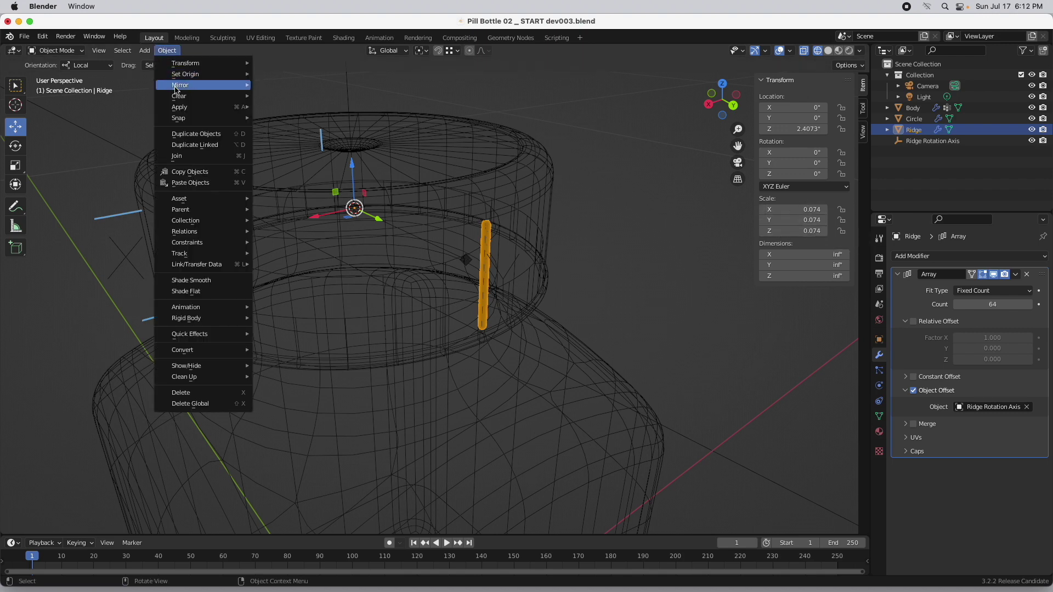
mouse_move(177, 107)
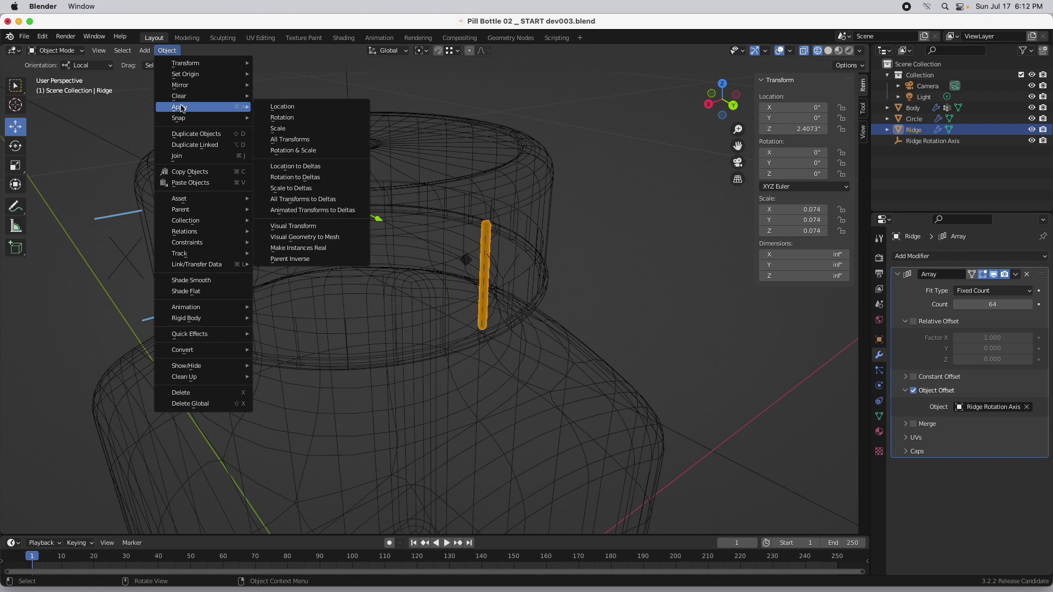
click(349, 128)
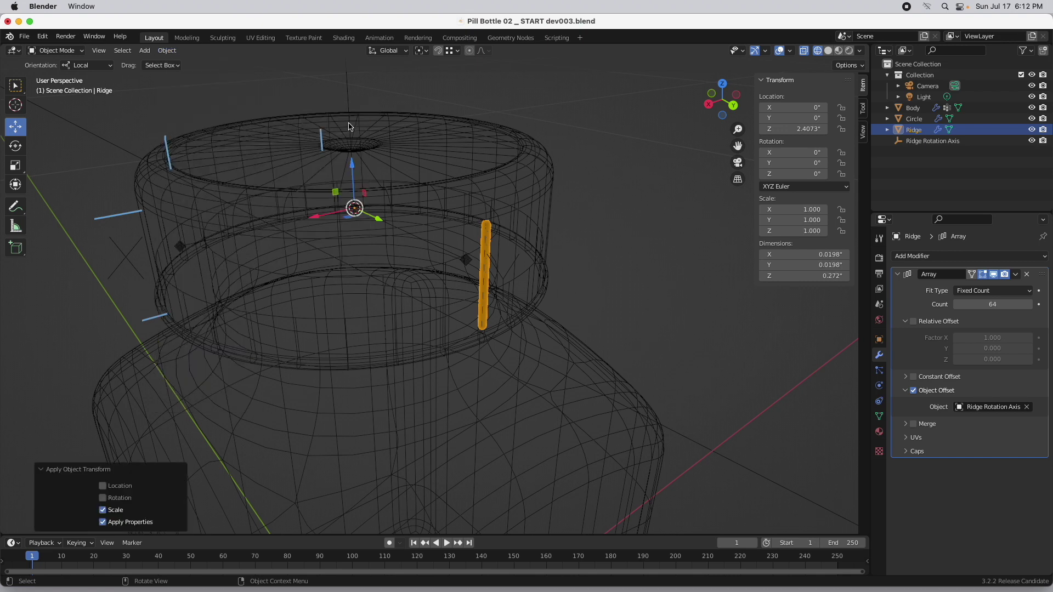
- Rotate the Ridge Rotation Axis empty by 5.625° about global Z to spread the ridges around the cap
click(934, 141)
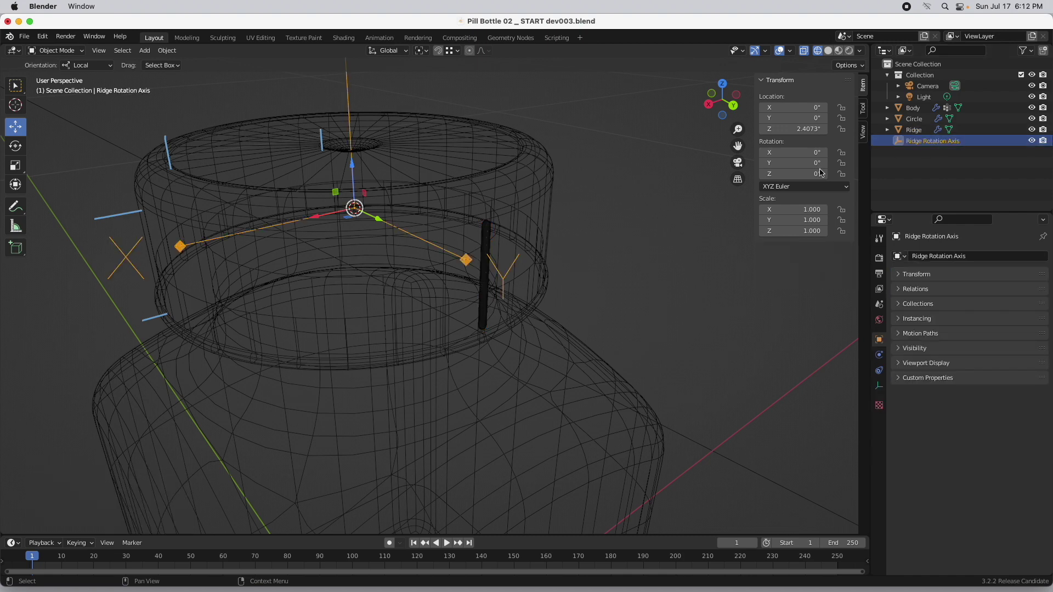
click(16, 146)
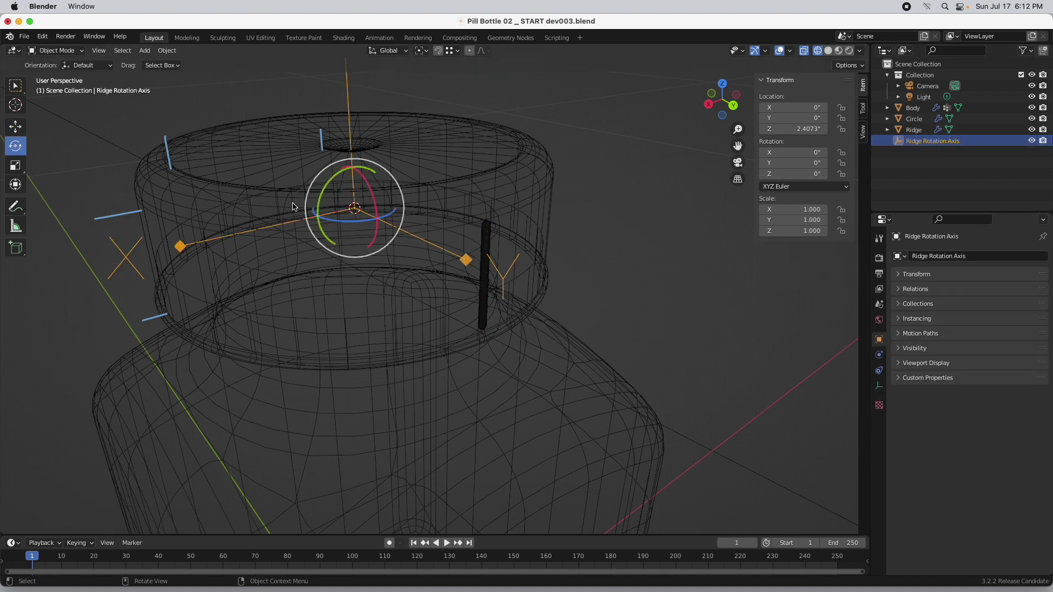
drag(367, 223, 396, 274)
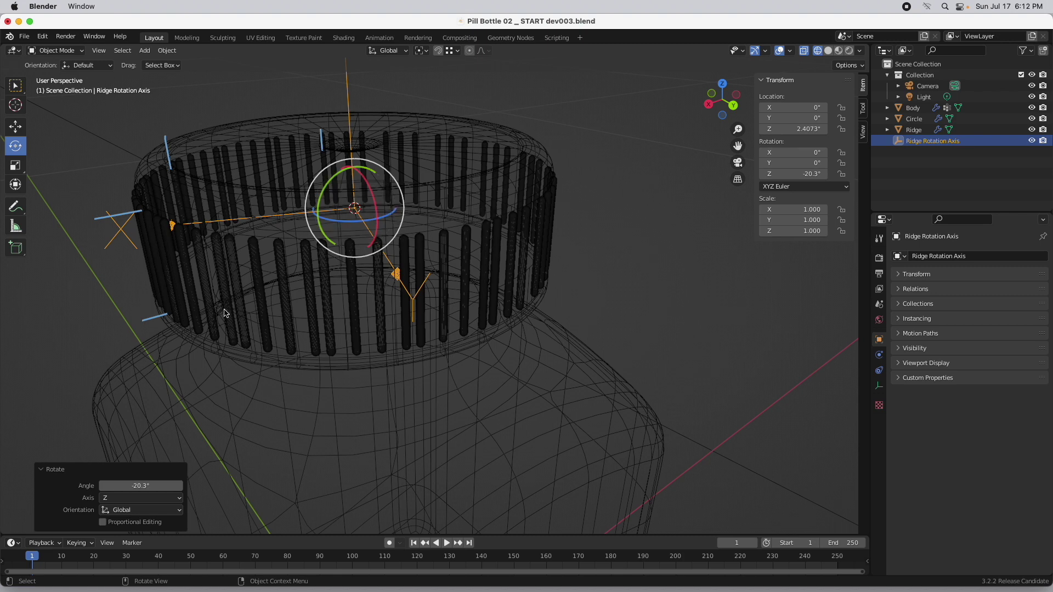
click(148, 487)
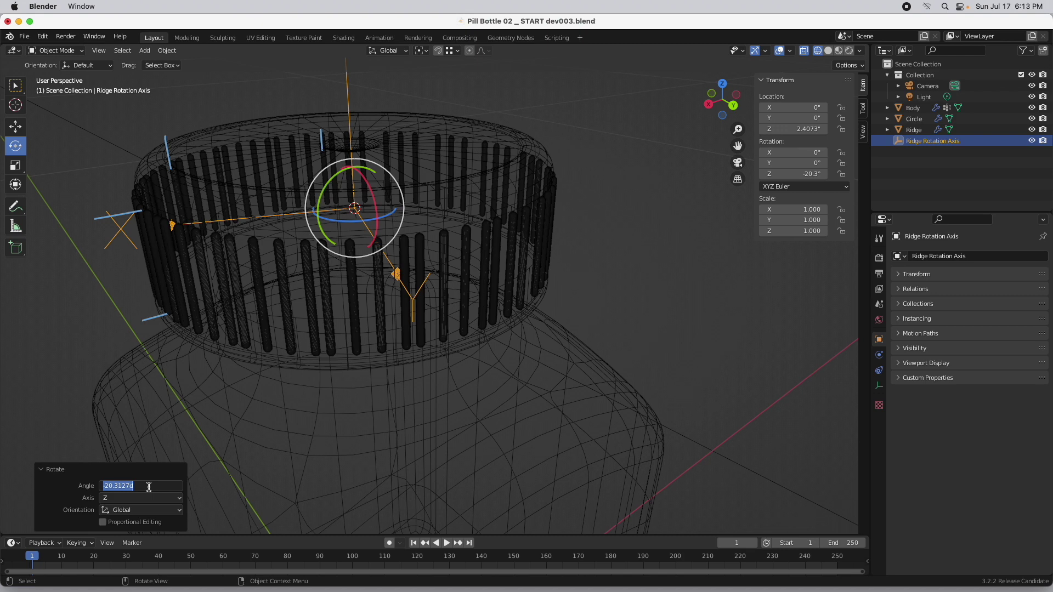
text(5.625)
key(Return)
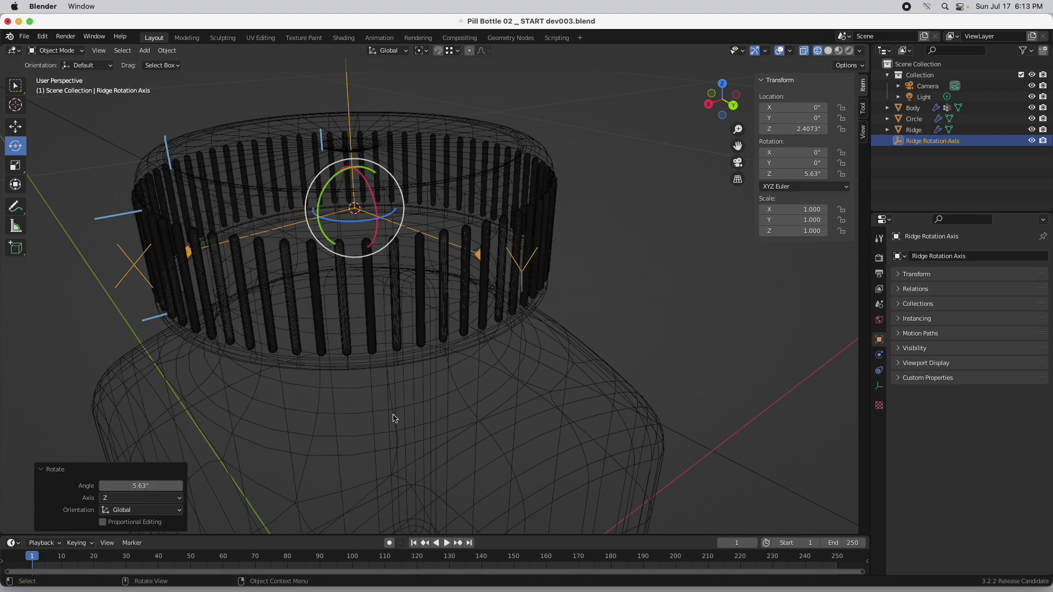
- Deselect everything and examine the ridged cap on the whole bottle in solid shading
click(828, 50)
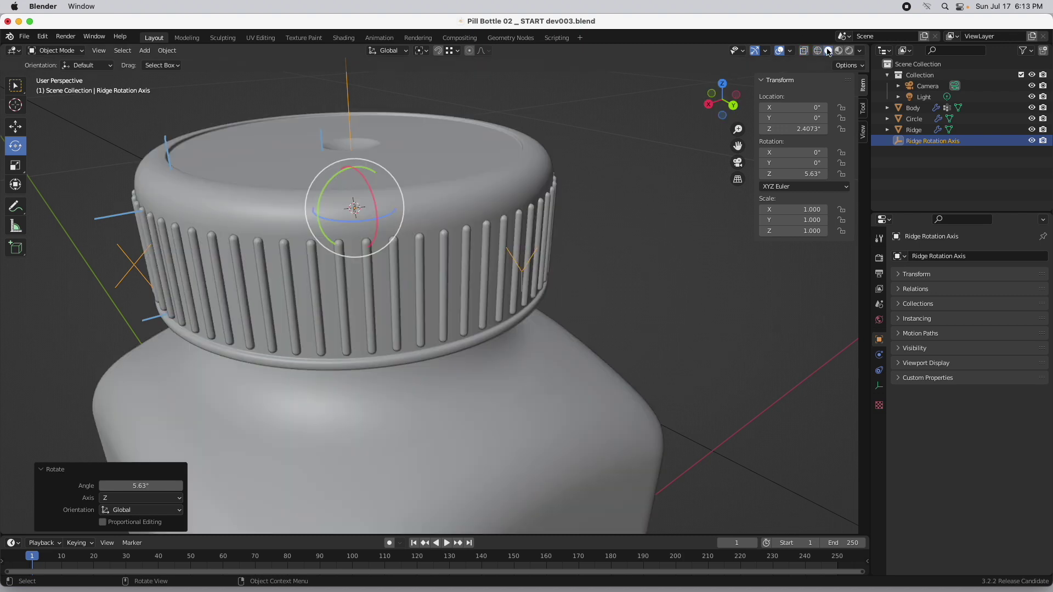
click(649, 239)
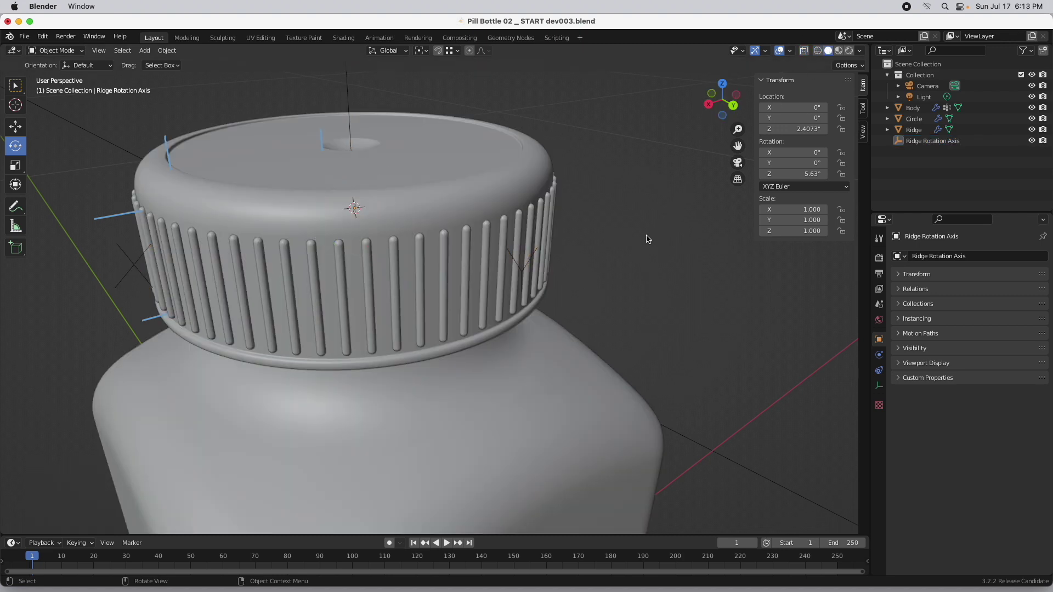
ctrl+middle_drag(648, 239, 494, 387)
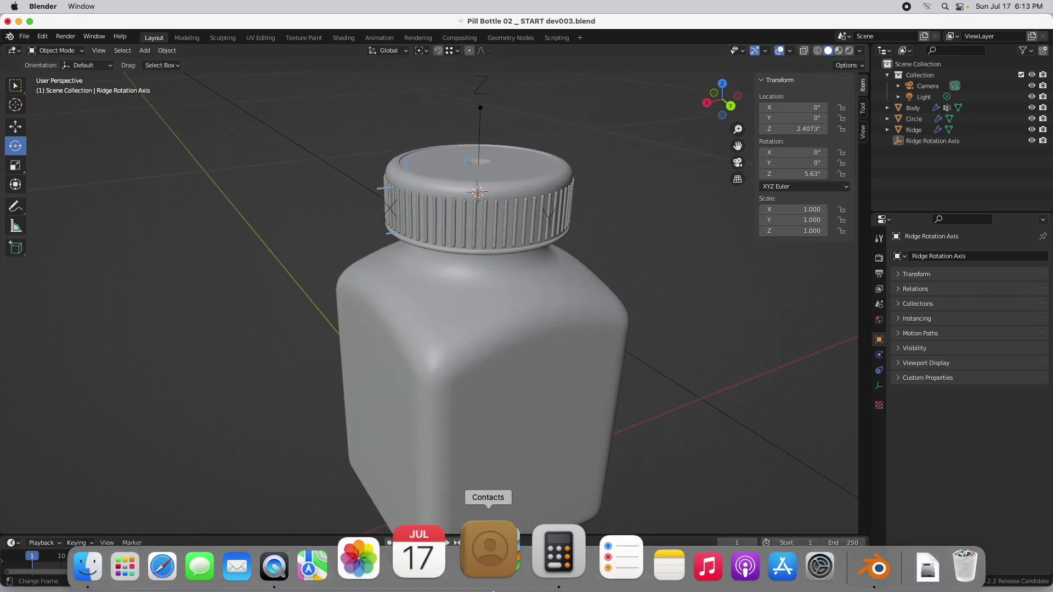
- Work out the angle between 128 evenly spaced ridges in Calculator and set the Ridge array's count to 128 in Blender
click(541, 581)
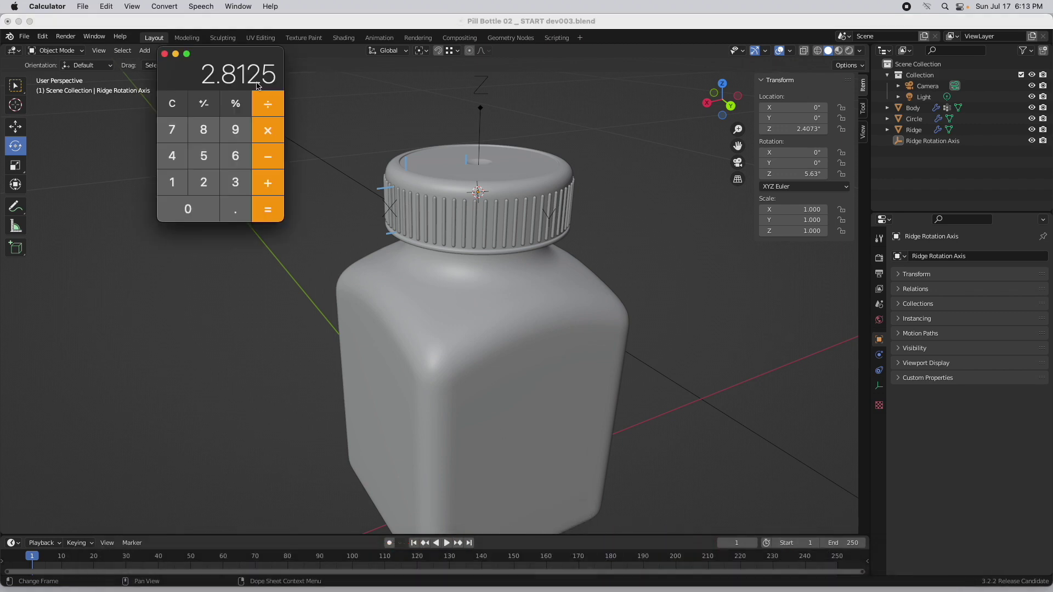
click(600, 190)
ctrl+middle_drag(504, 222, 515, 191)
click(508, 199)
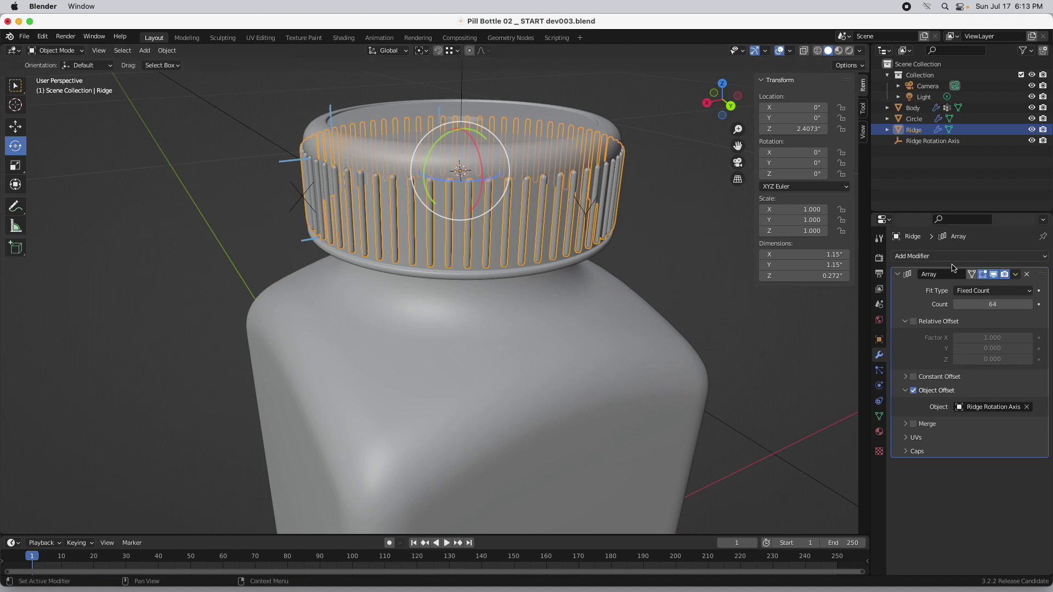
click(1005, 306)
text(128)
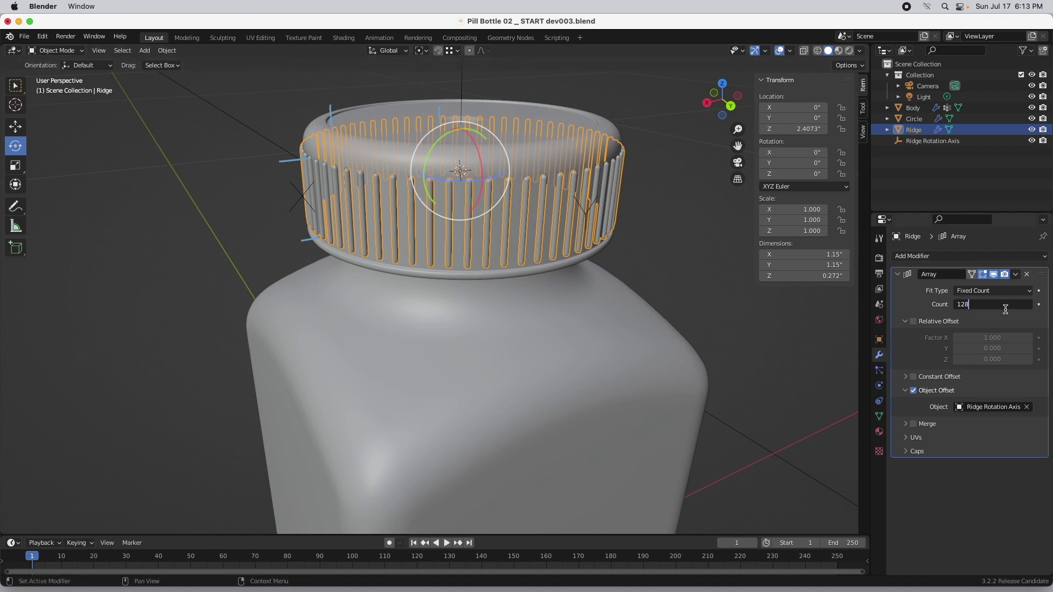
key(Return)
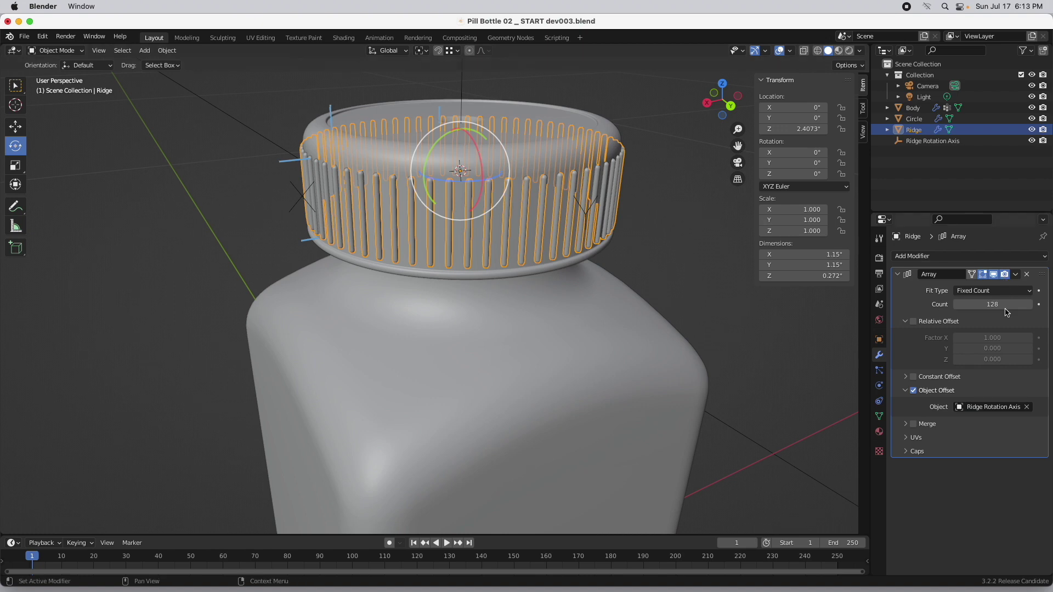
- Set the Z rotation of the Ridge Rotation Axis empty to 2.8125° and deselect everything
click(931, 140)
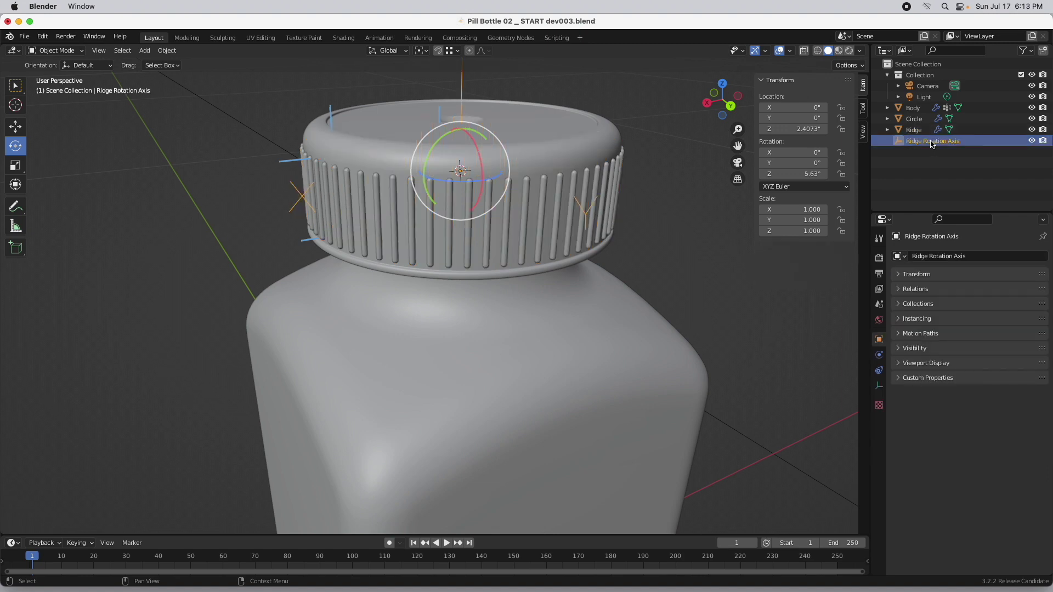
key(ctrl+v)
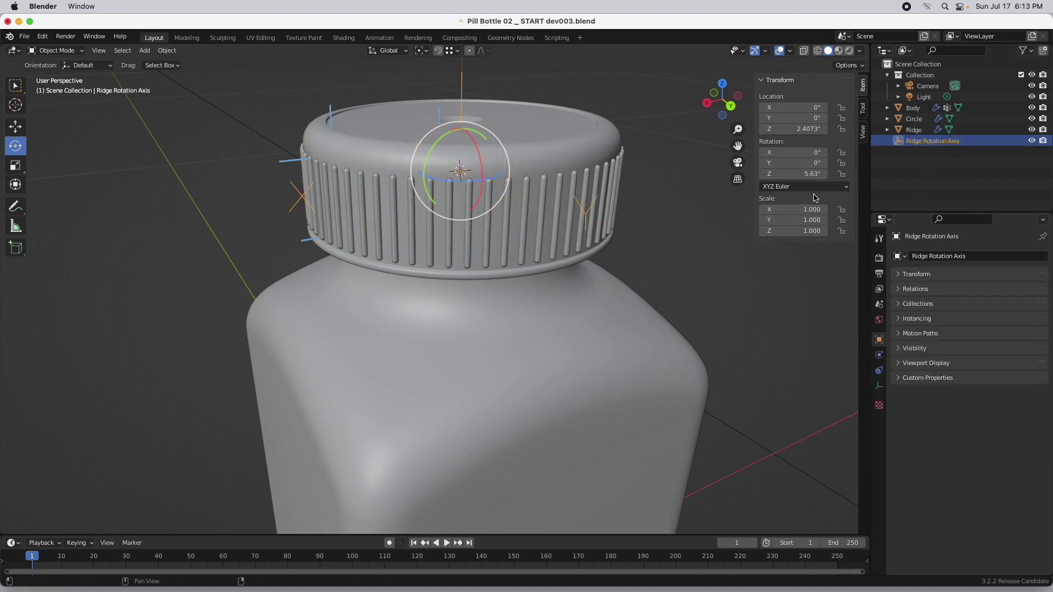
double_click(813, 174)
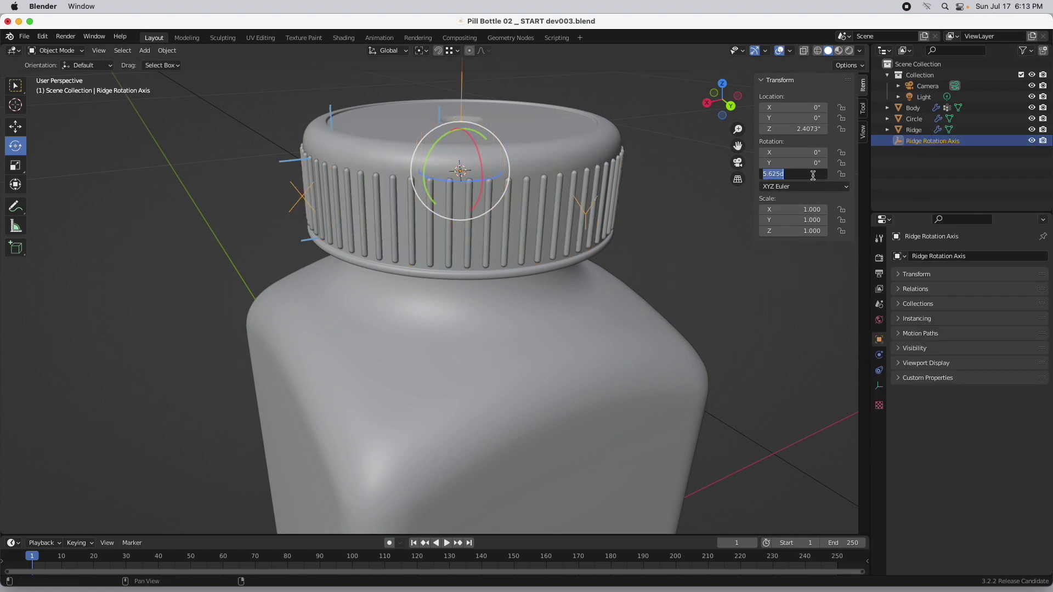
text(2.8125)
key(Return)
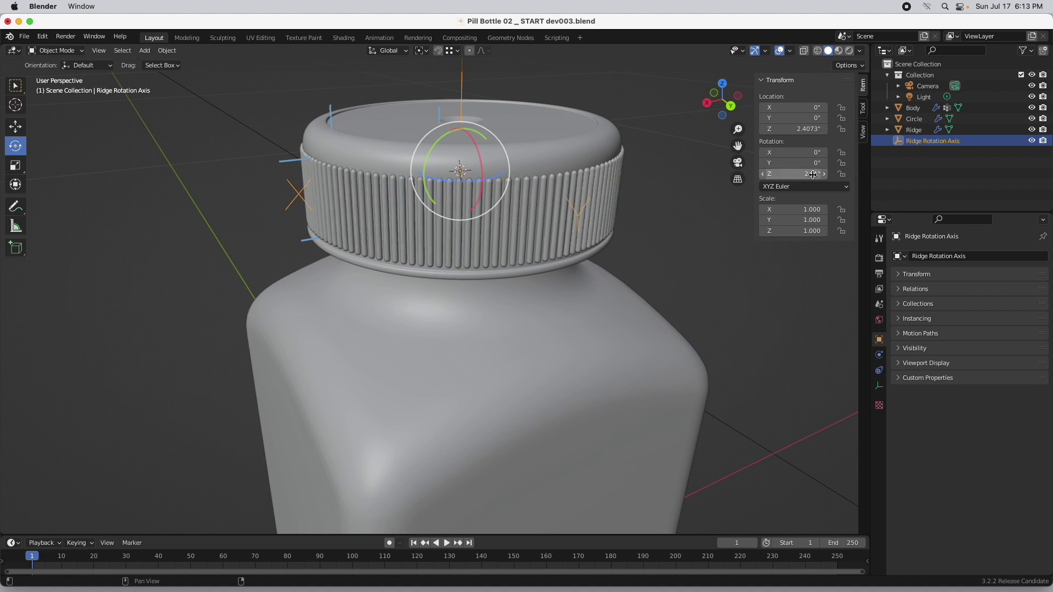
click(691, 246)
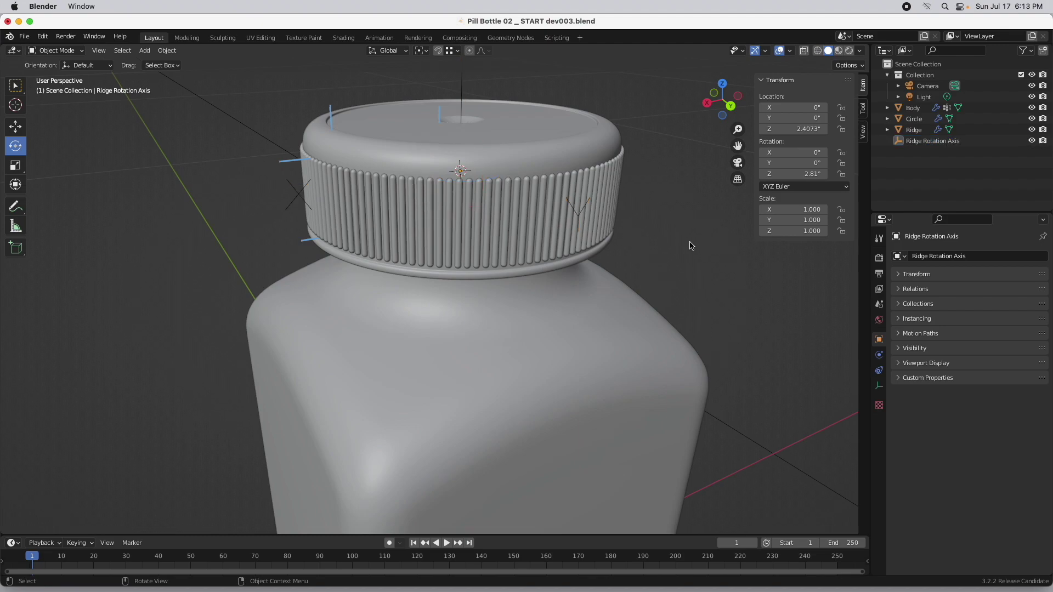